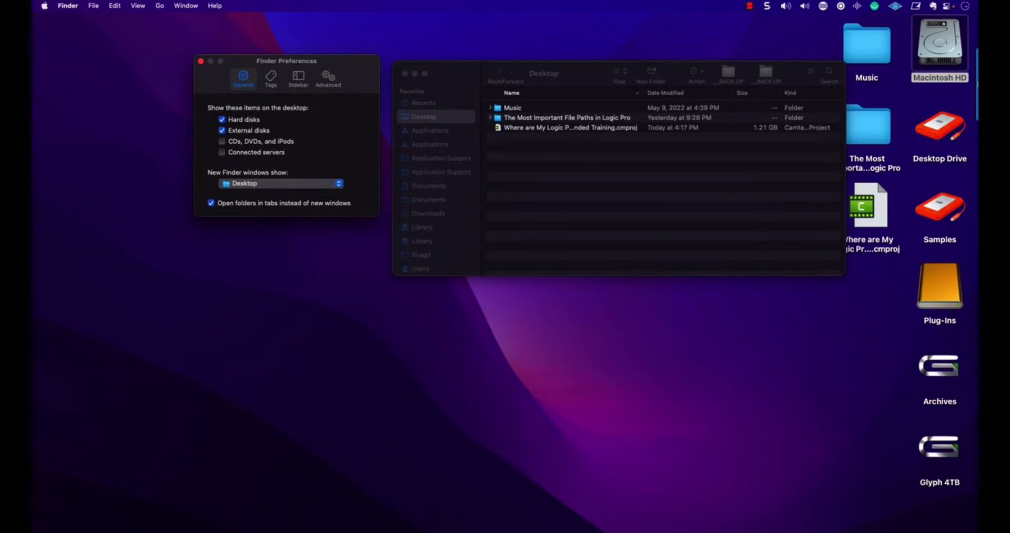
# - List the Purple-tagged folders, move Finder Preferences down-left, and select the Macintosh HD icon
pyautogui.scroll(-10, 437, 179)
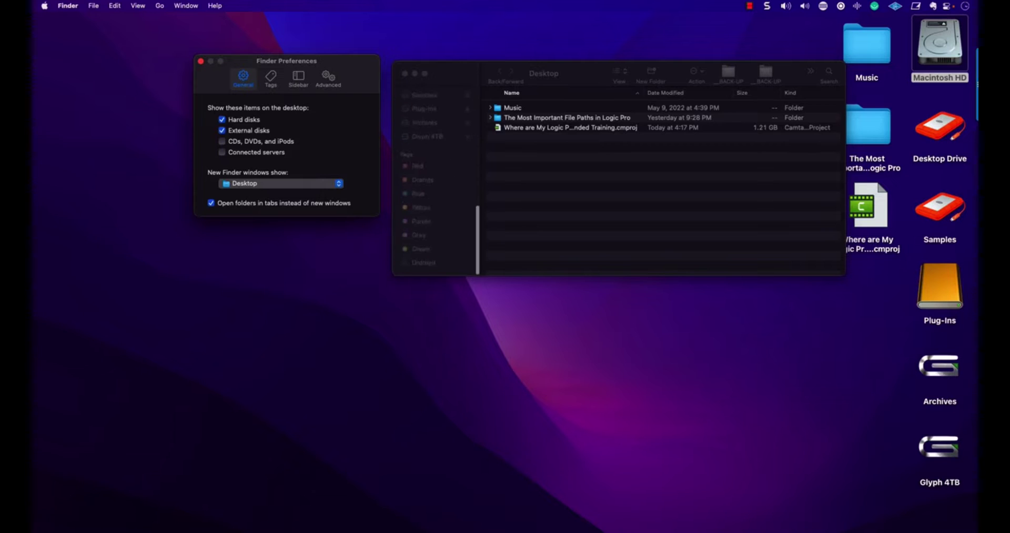
pyautogui.click(421, 222)
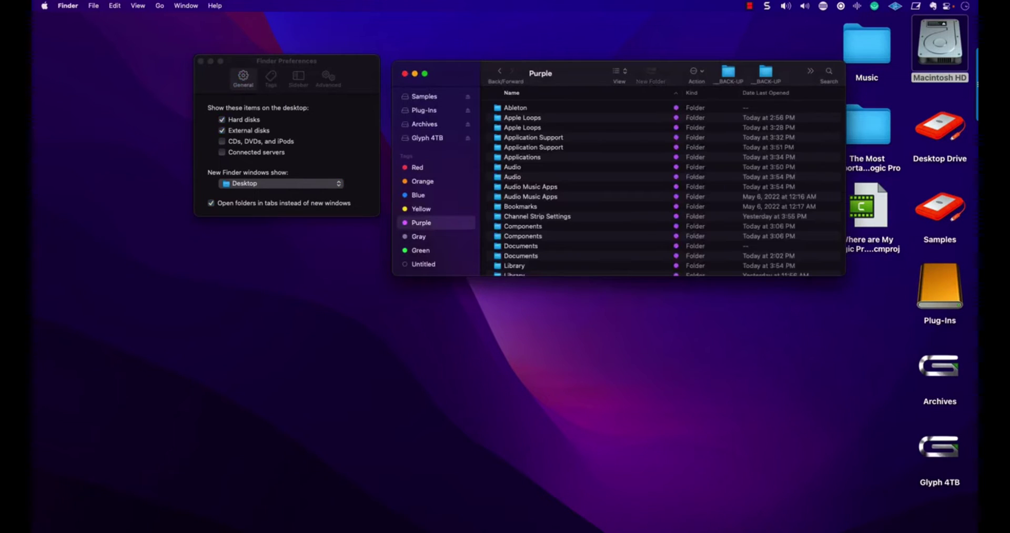
pyautogui.moveTo(579, 73); pyautogui.dragTo(563, 74)
pyautogui.moveTo(287, 61); pyautogui.dragTo(209, 92)
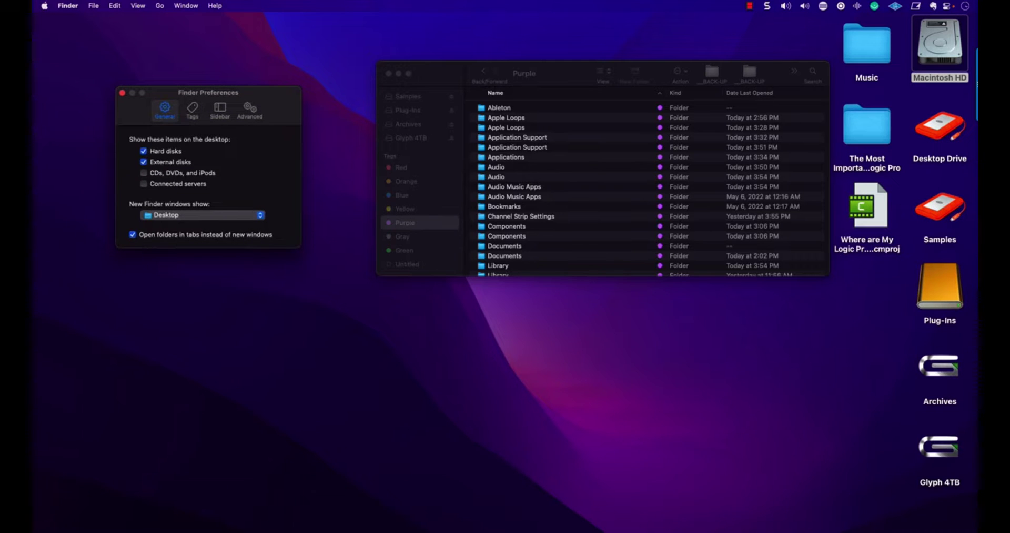
pyautogui.click(940, 47)
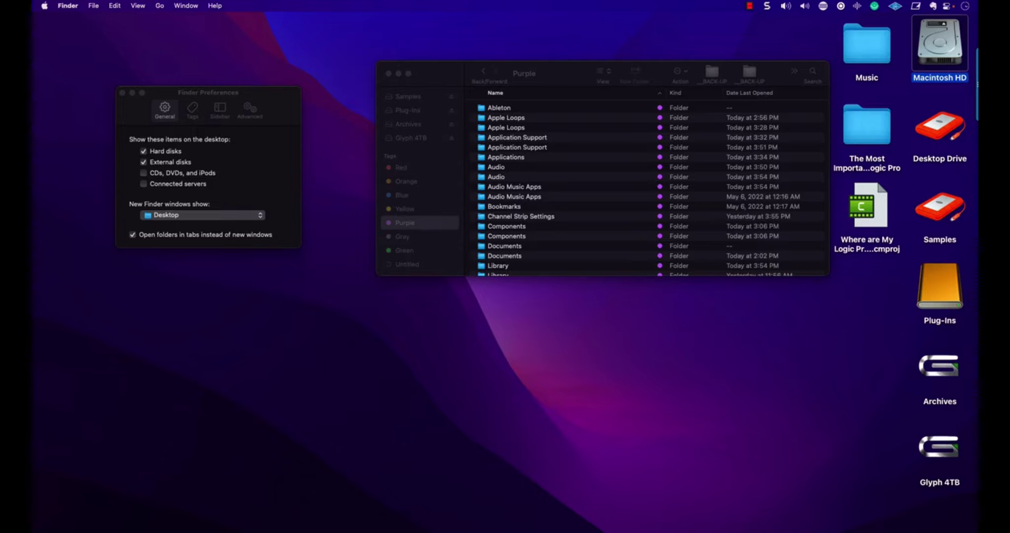
pyautogui.click(68, 5)
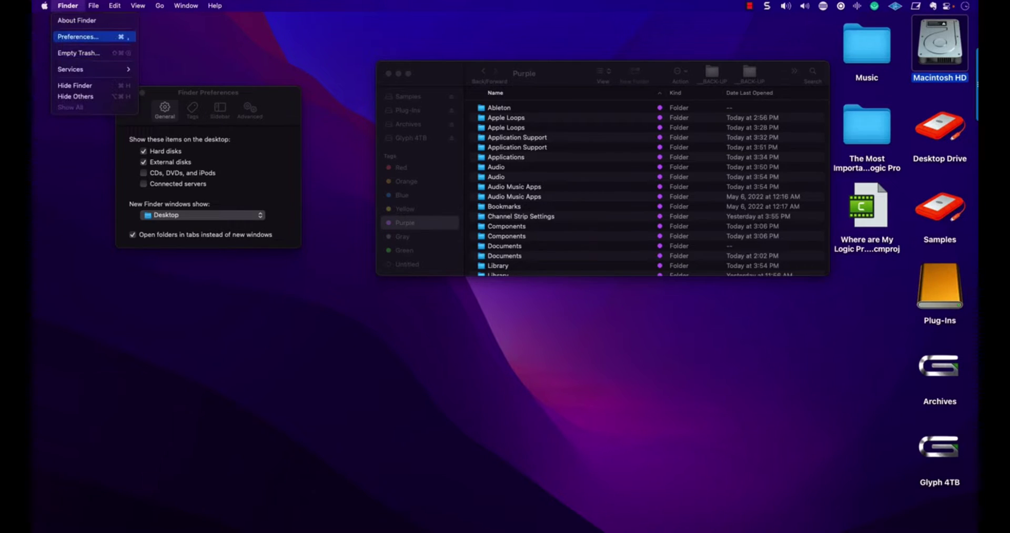
# - Reopen Finder Preferences, turn Hard disks off and back on, and view the Sidebar pane
pyautogui.click(78, 36)
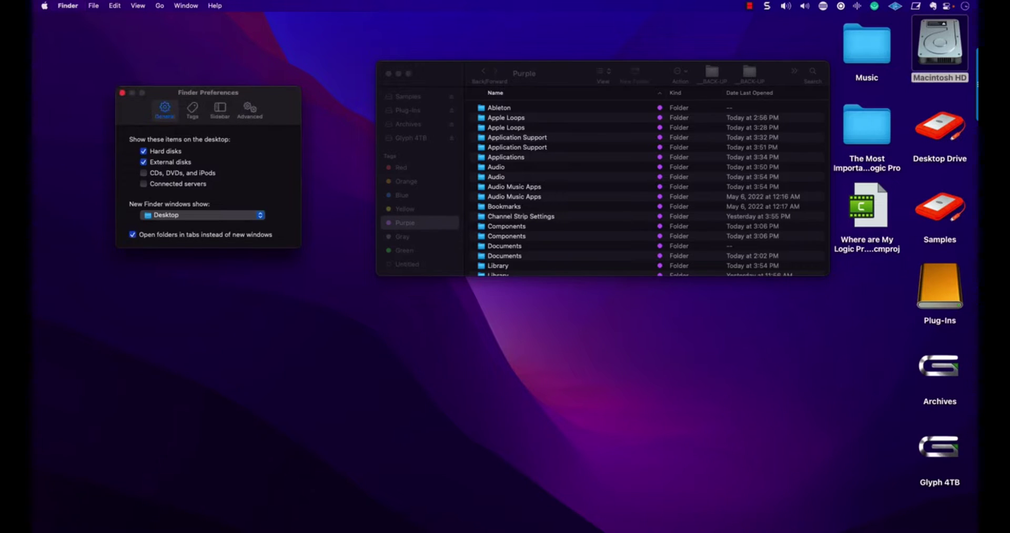
pyautogui.click(143, 151)
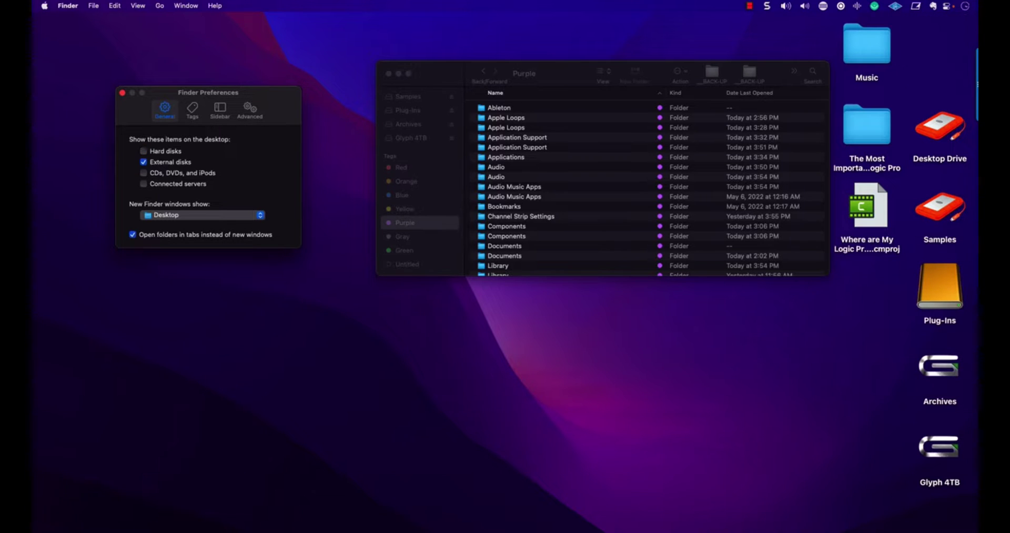
pyautogui.click(143, 151)
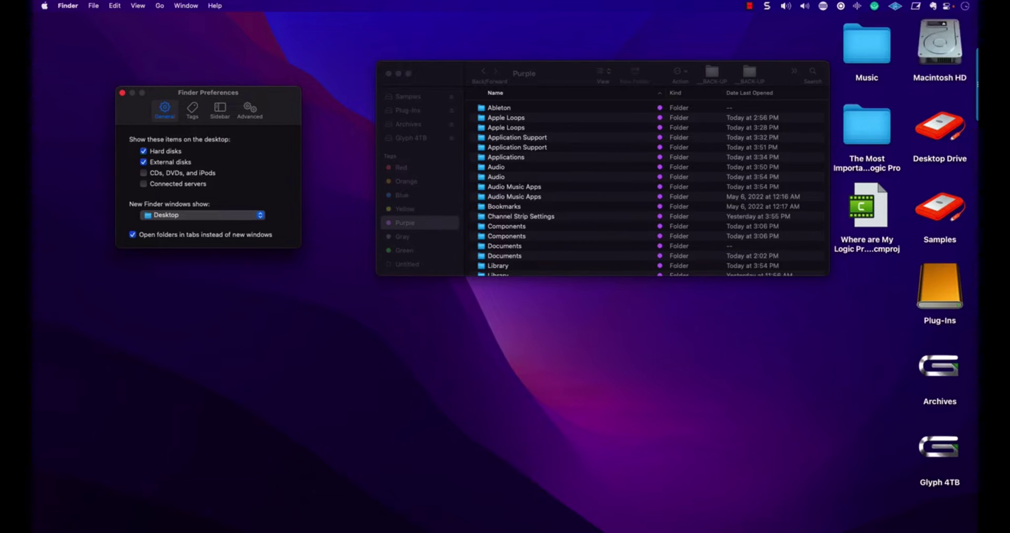
pyautogui.click(220, 111)
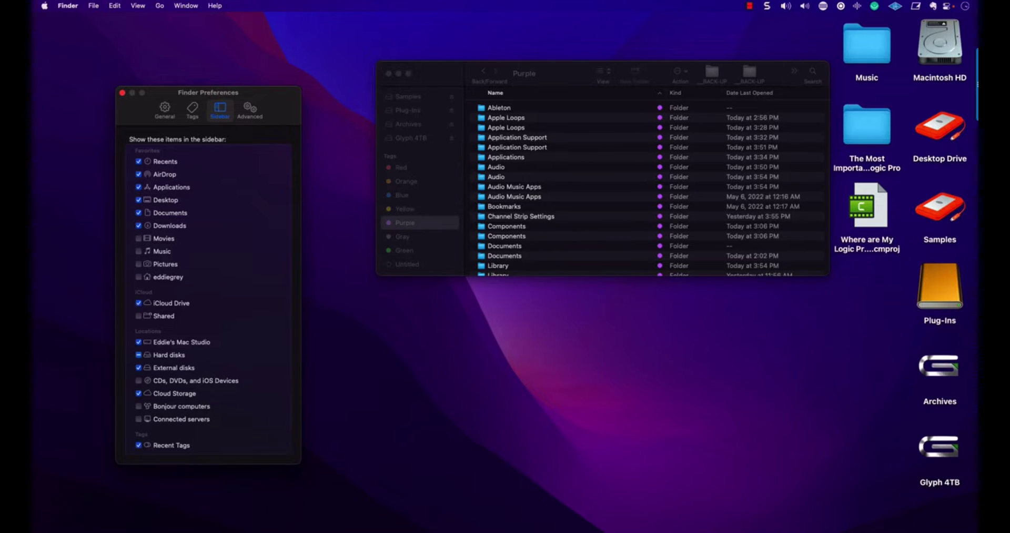
# - Close Preferences, make the Purple window taller and narrower, move it up-right, and switch to Logic Pro
pyautogui.press('super+w')
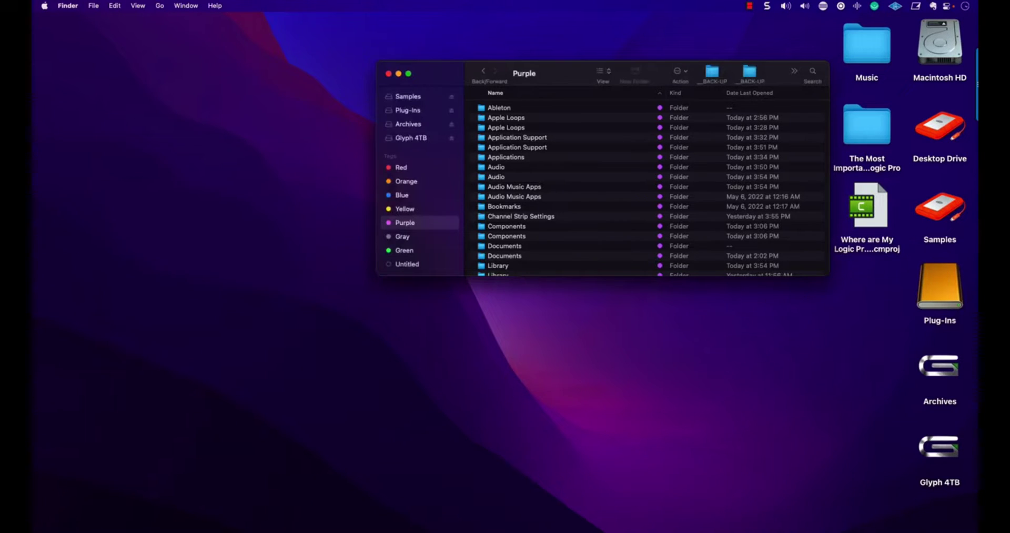
pyautogui.moveTo(377, 275); pyautogui.dragTo(123, 506)
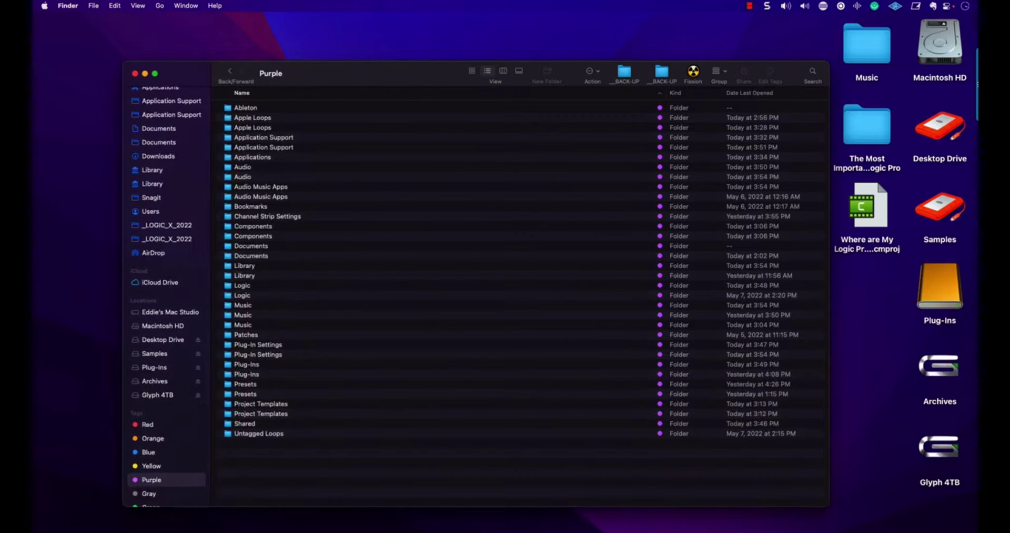
pyautogui.moveTo(123, 506); pyautogui.dragTo(372, 506)
pyautogui.moveTo(547, 69); pyautogui.dragTo(618, 29)
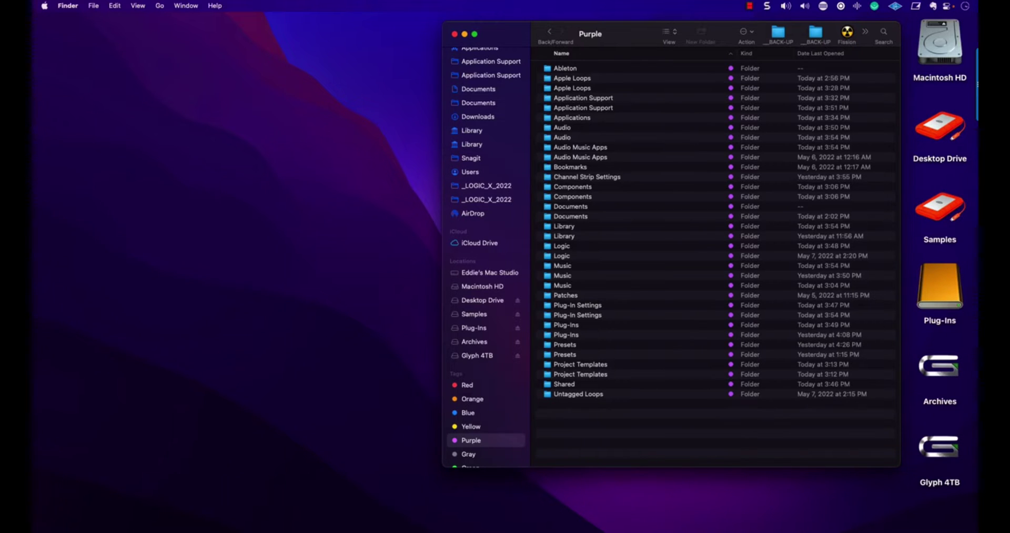
pyautogui.hotkey('ctrl', 'Right')
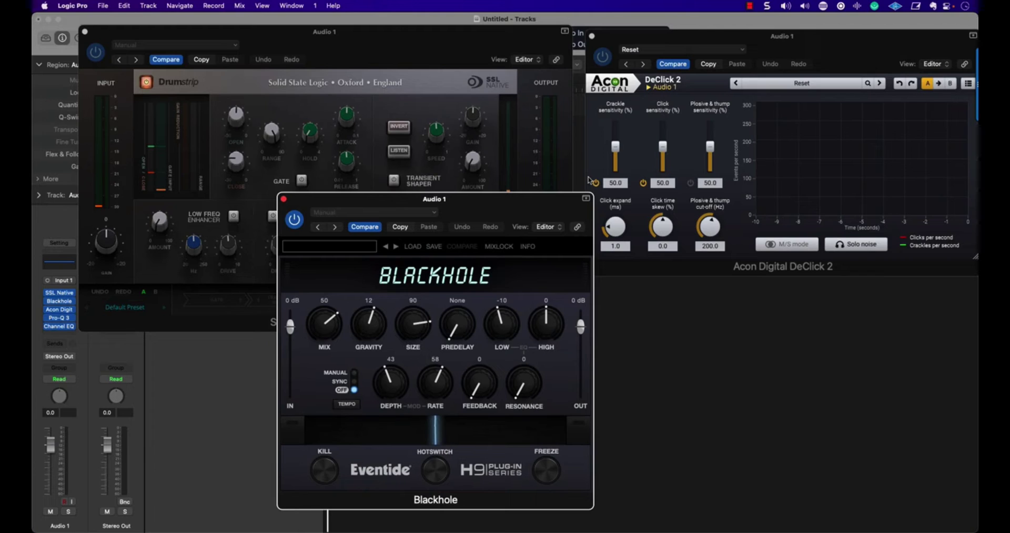
# - Inspect the Blackhole Setting dropdown and preset name box without changing anything
pyautogui.click(433, 212)
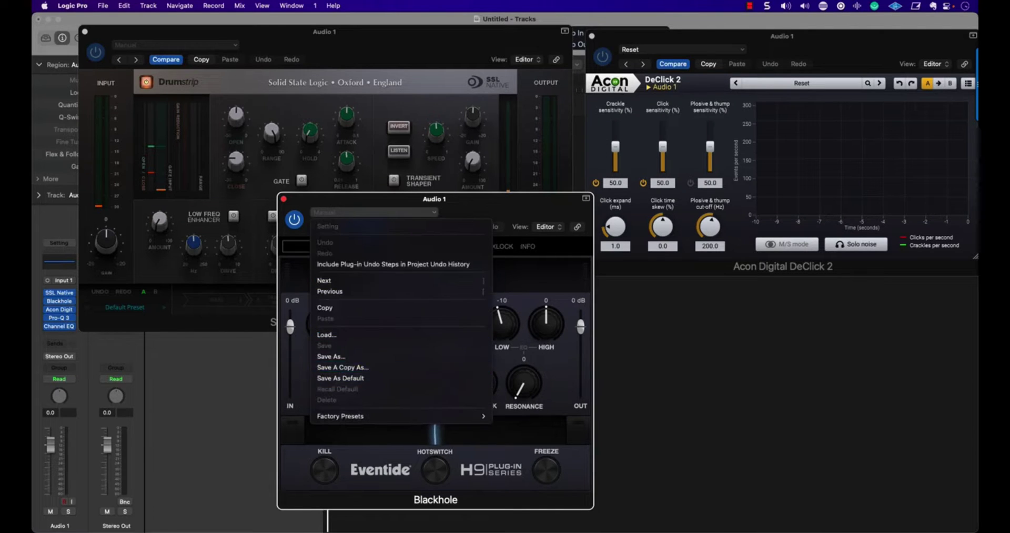
pyautogui.press('Escape')
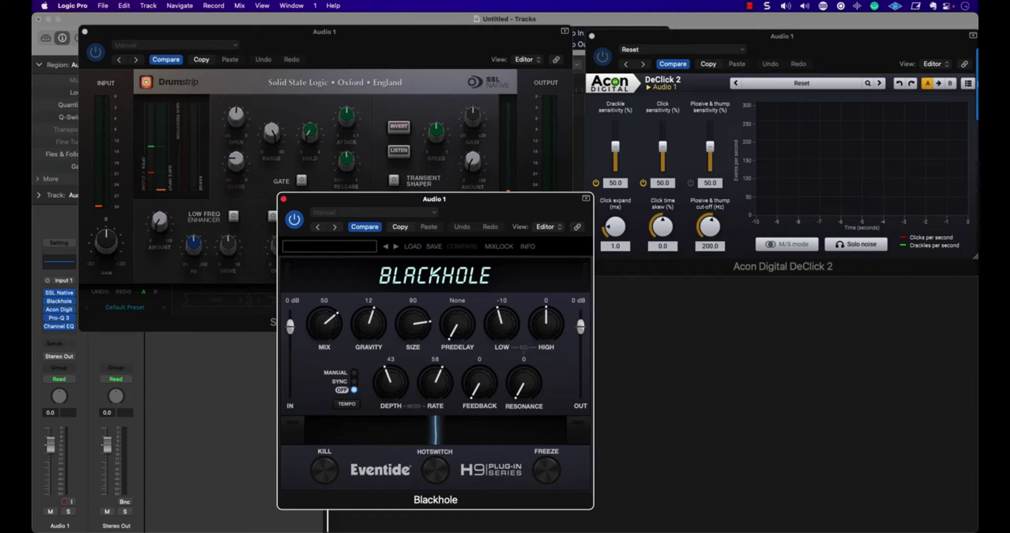
pyautogui.click(354, 247)
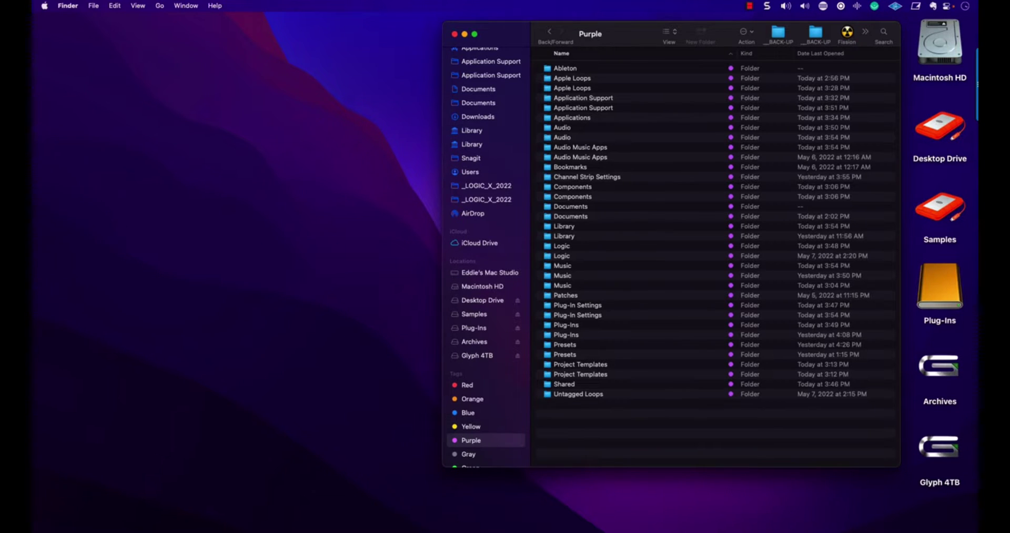
pyautogui.scroll(5, 488, 257)
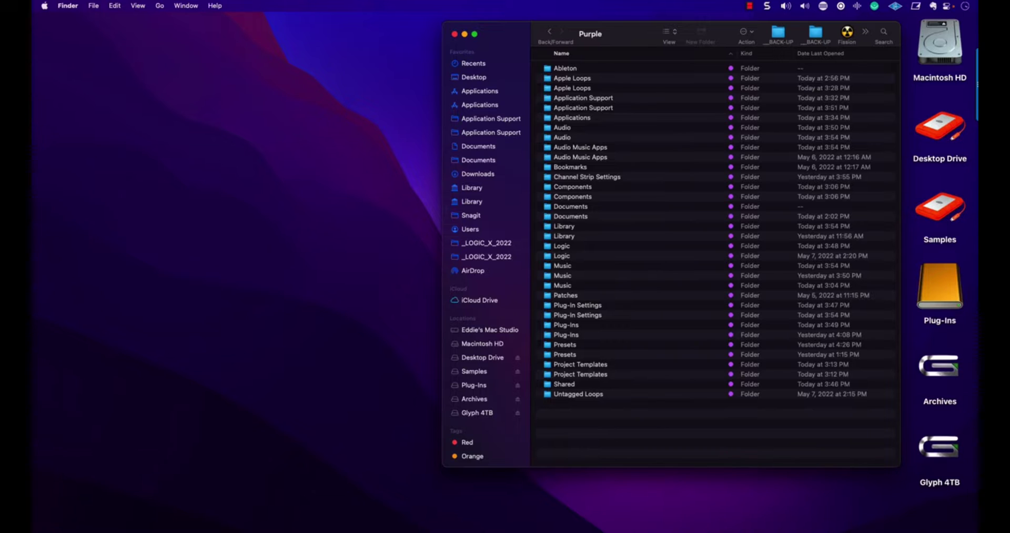
# - Open the home folder from Users and check the Go menu's hidden Library entry with Option
pyautogui.click(470, 229)
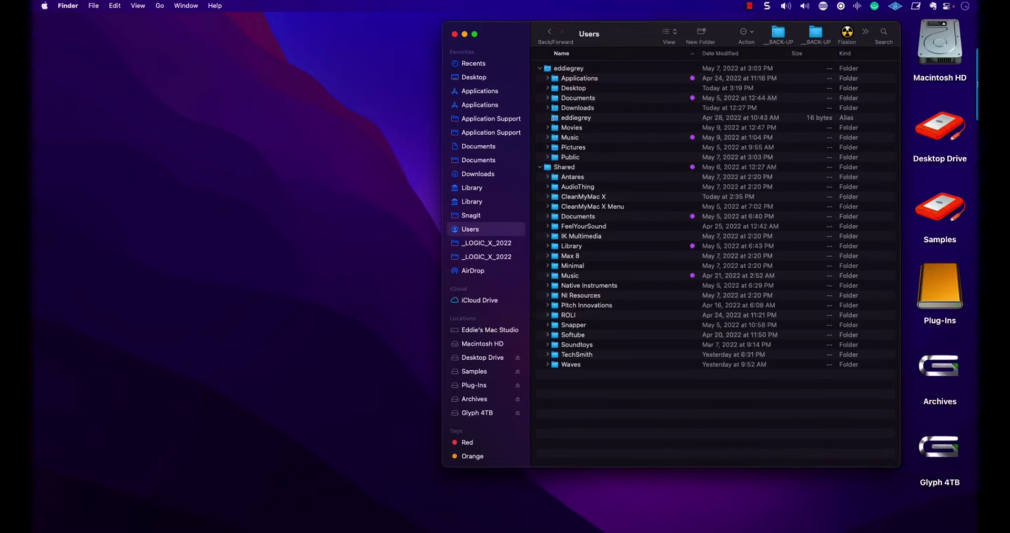
pyautogui.doubleClick(569, 67)
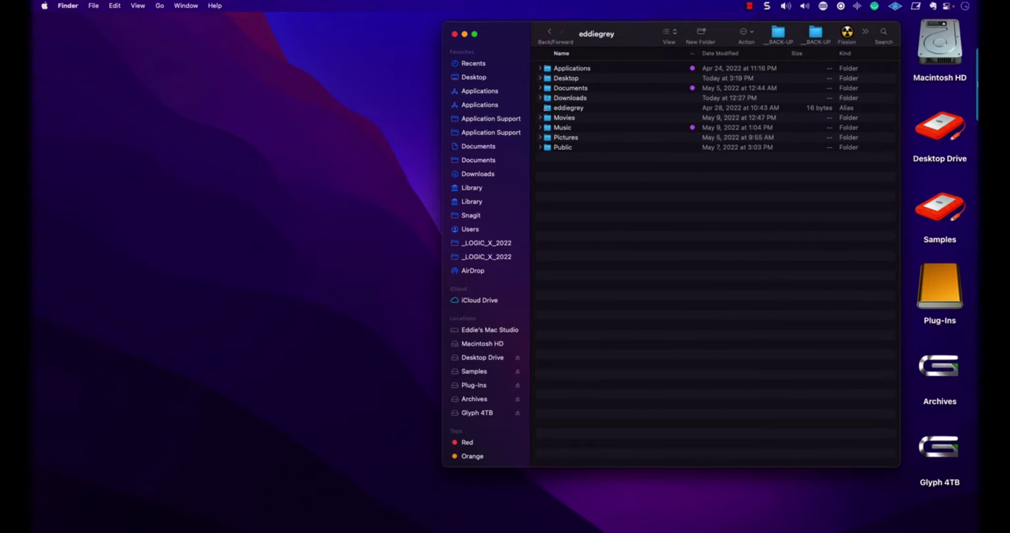
pyautogui.click(159, 5)
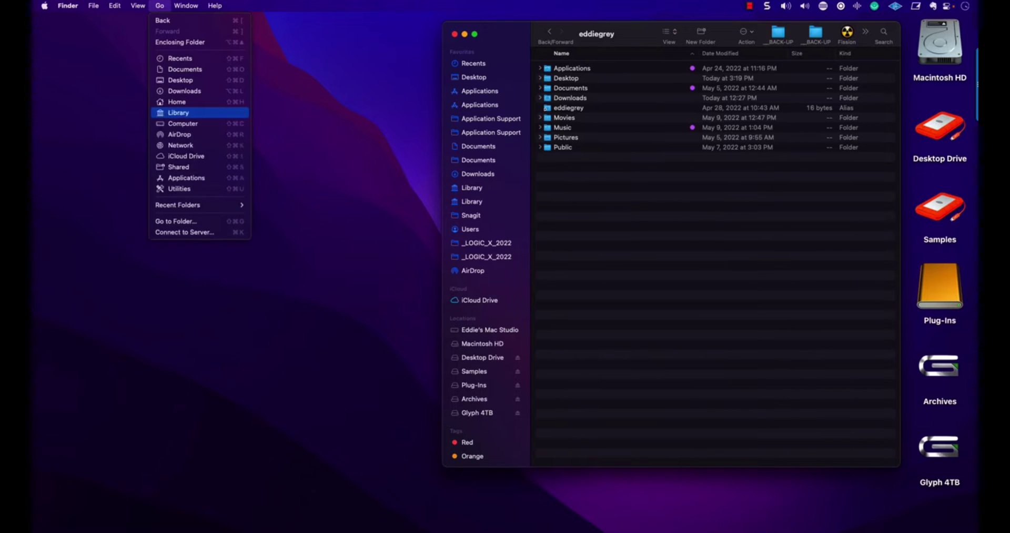
pyautogui.press('alt')
pyautogui.moveTo(632, 34); pyautogui.dragTo(616, 35)
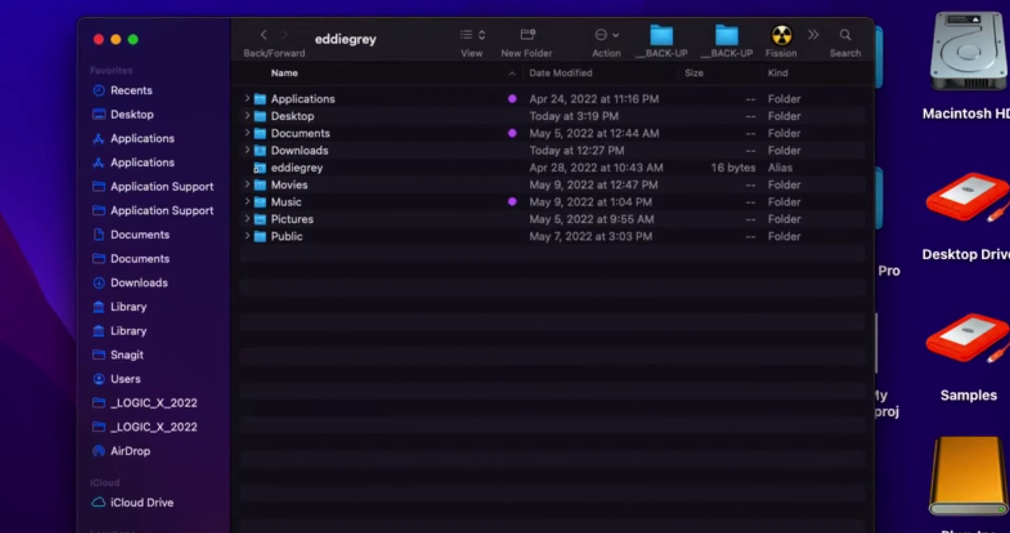
# - Reveal hidden files in the home folder, select Library, then hide them again
pyautogui.press('super+shift+period')
pyautogui.click(289, 219)
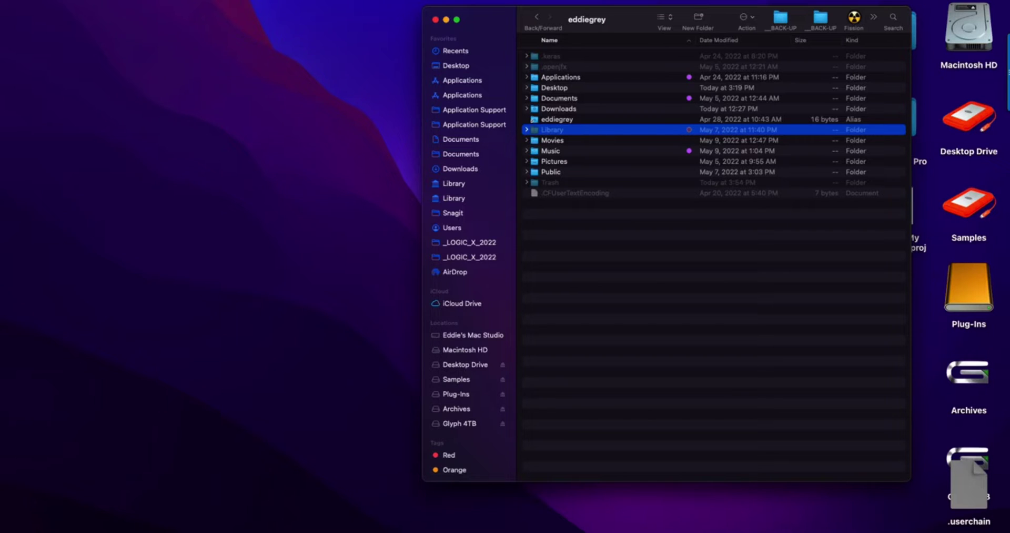
pyautogui.press('super+shift+period')
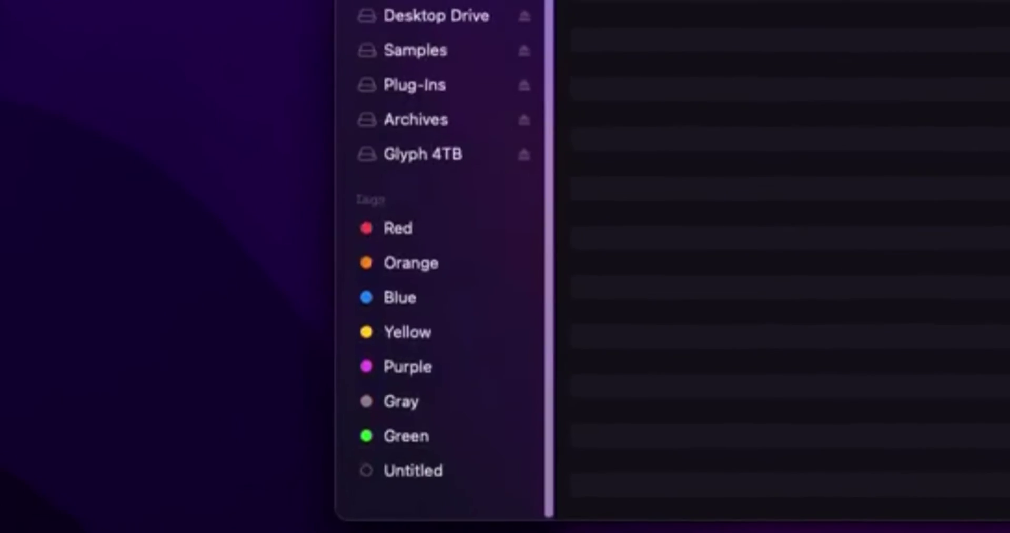
# - Select both Apple Loops folders and Untagged Loops in the Purple list and open Get Info
pyautogui.click(404, 384)
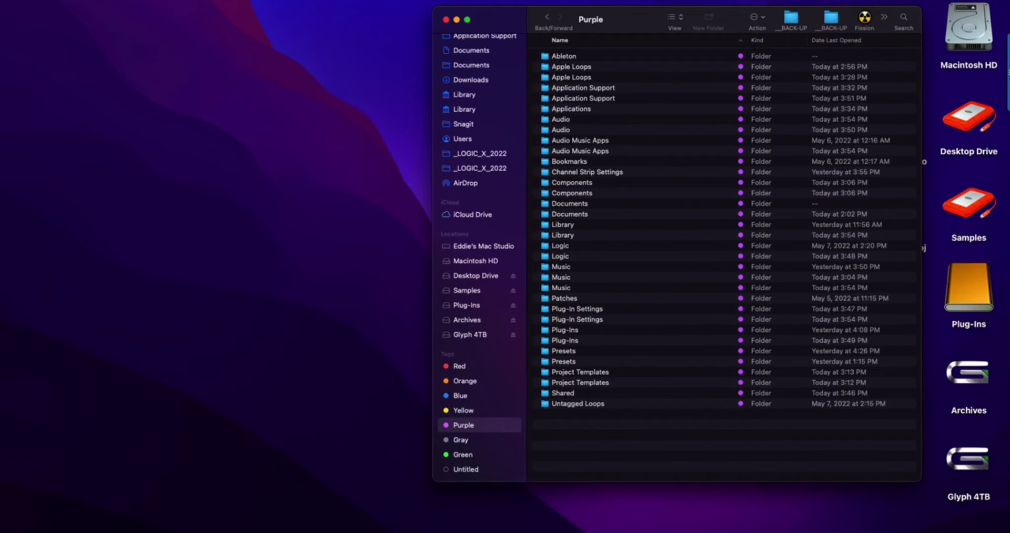
pyautogui.click(572, 67)
pyautogui.keyDown('shift'); pyautogui.click(571, 77); pyautogui.keyUp('shift')
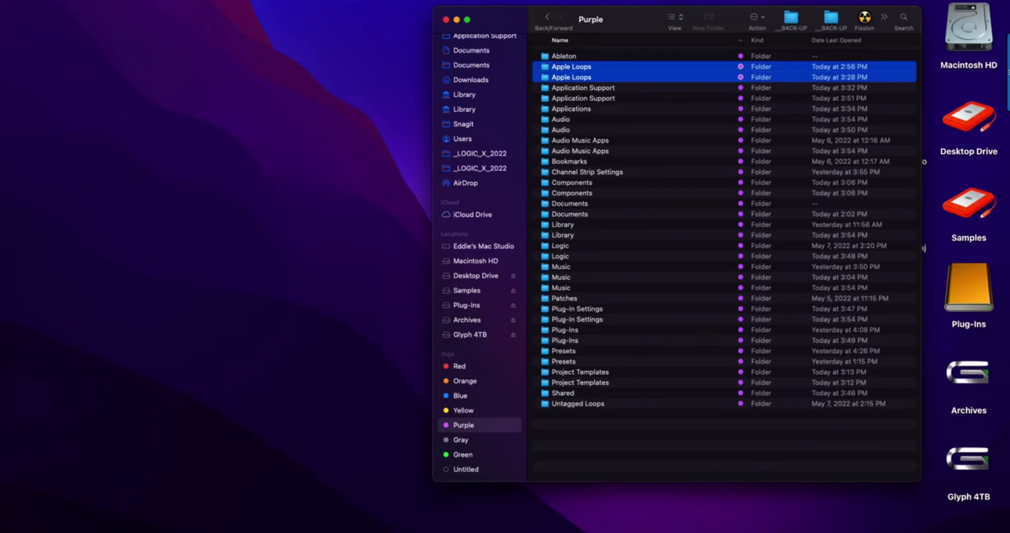
pyautogui.keyDown('super'); pyautogui.click(578, 403); pyautogui.keyUp('super')
pyautogui.press('super+i')
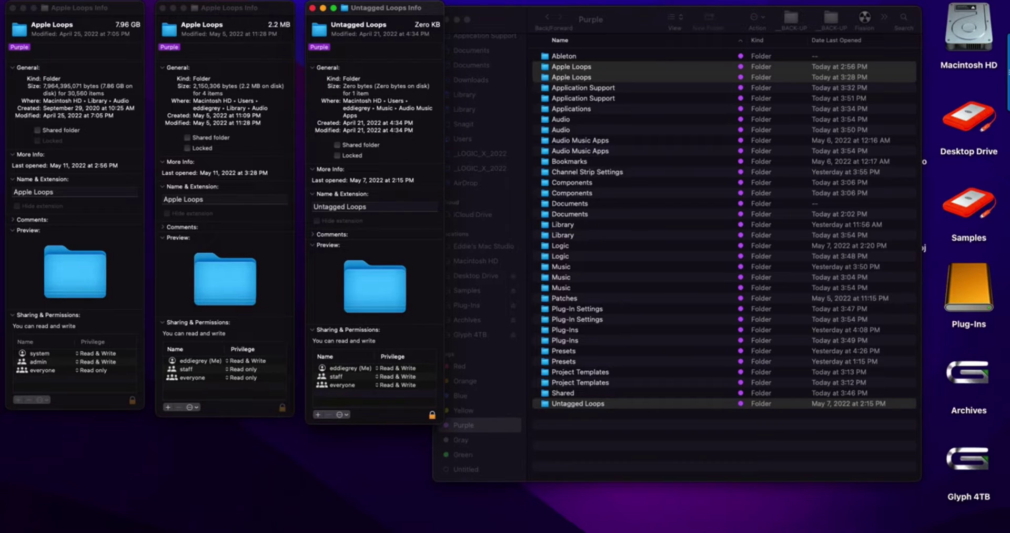
# - In Library > Audio, expand Apple Loops and its Apple subfolder, then collapse it
pyautogui.press('super+grave')
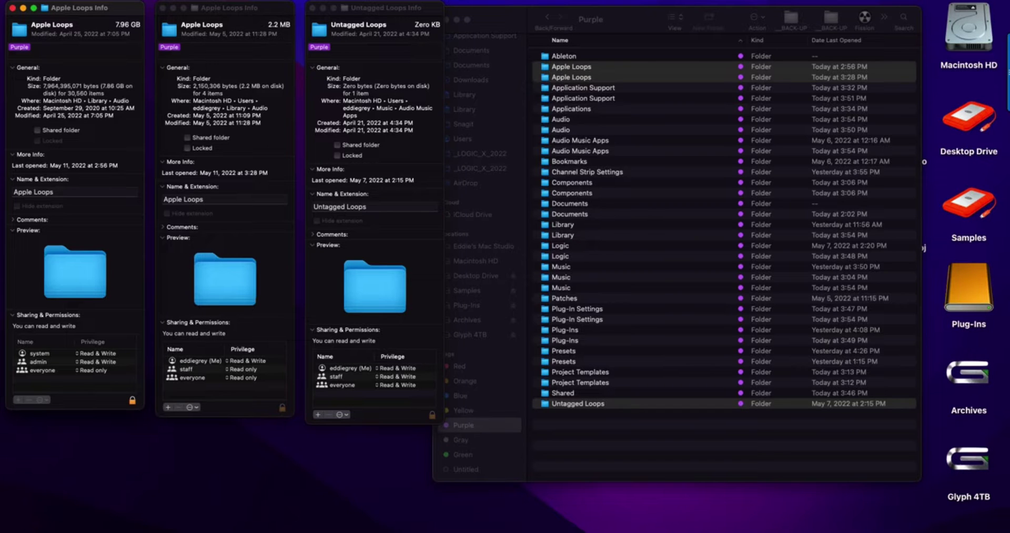
pyautogui.click(464, 94)
pyautogui.doubleClick(561, 87)
pyautogui.press('Down')
pyautogui.press('Right')
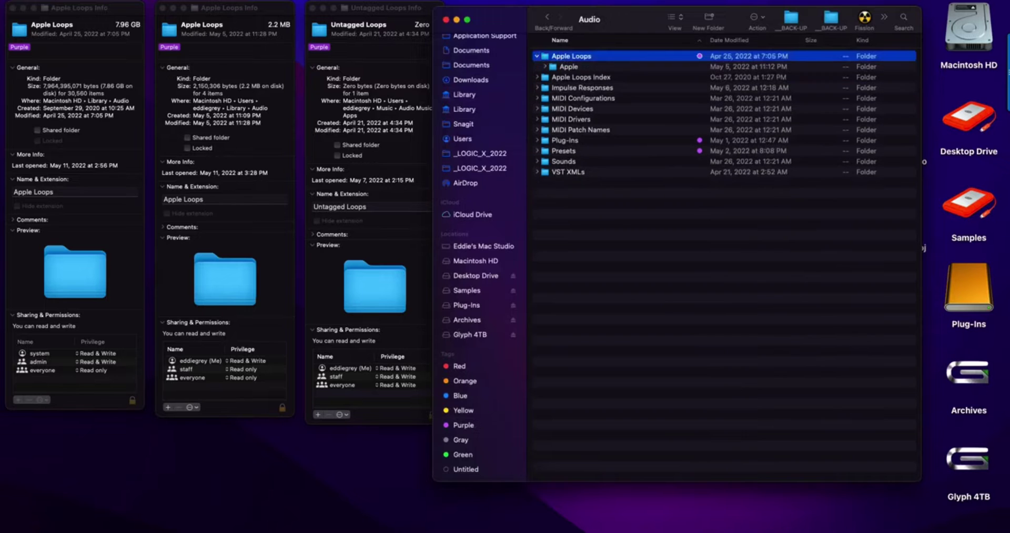
pyautogui.press('Down')
pyautogui.press('Right')
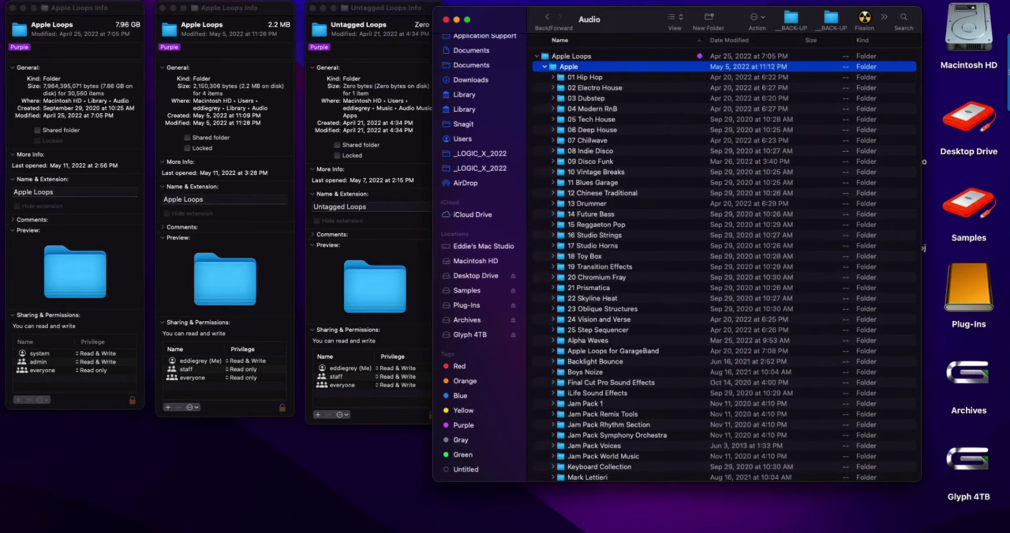
pyautogui.press('Left')
pyautogui.press('Left')
pyautogui.press('Left')
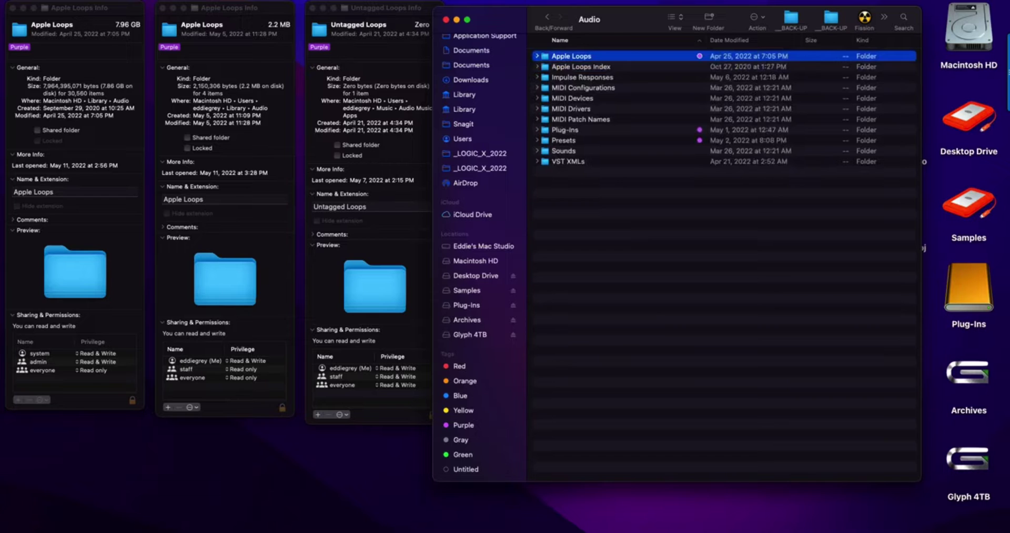
# - Return to Library > Audio and expand Apple Loops to reach User Loops
pyautogui.click(464, 109)
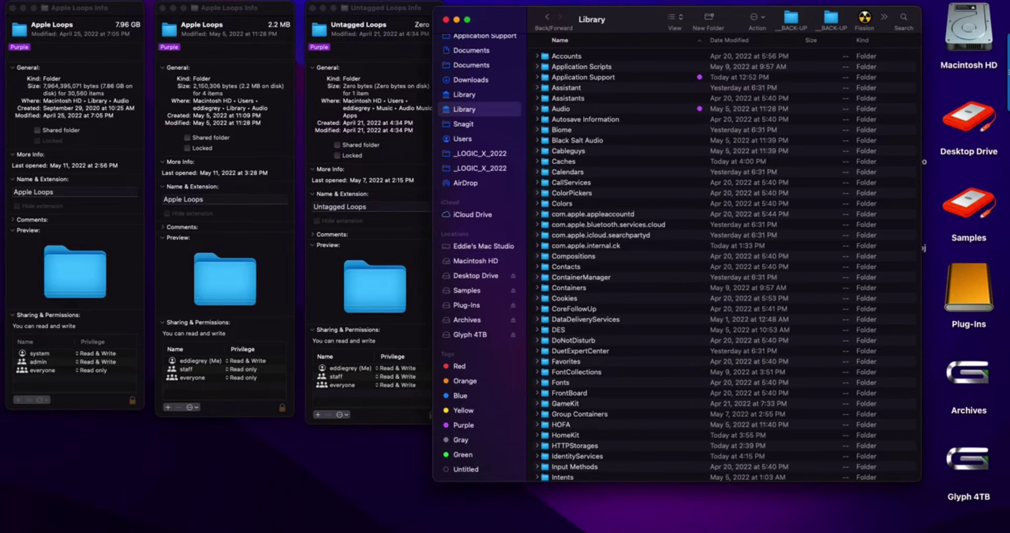
pyautogui.doubleClick(561, 109)
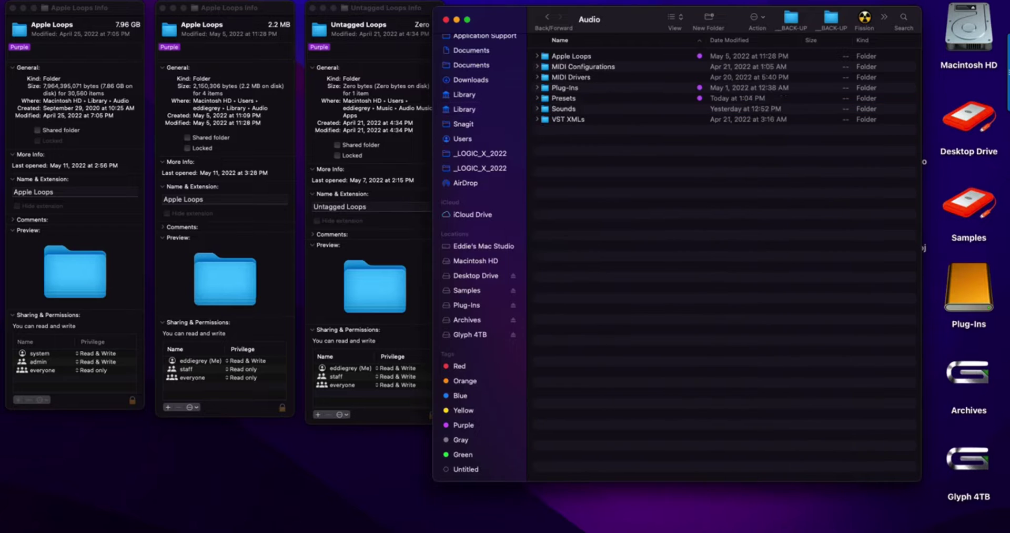
pyautogui.press('Down')
pyautogui.press('Right')
pyautogui.press('Down')
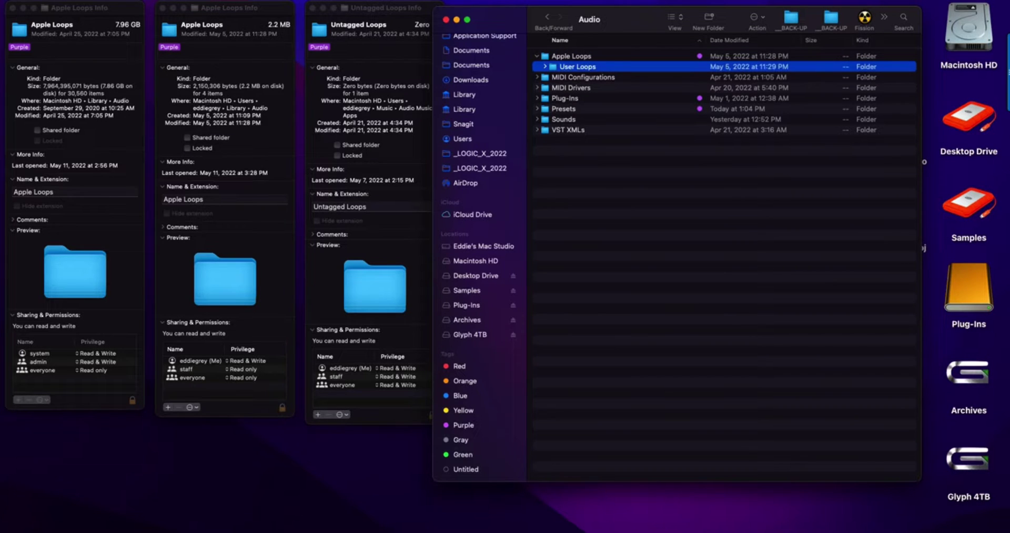
# - Go to Users > Music > Audio Music Apps and select Untagged Loops
pyautogui.click(462, 138)
pyautogui.doubleClick(569, 129)
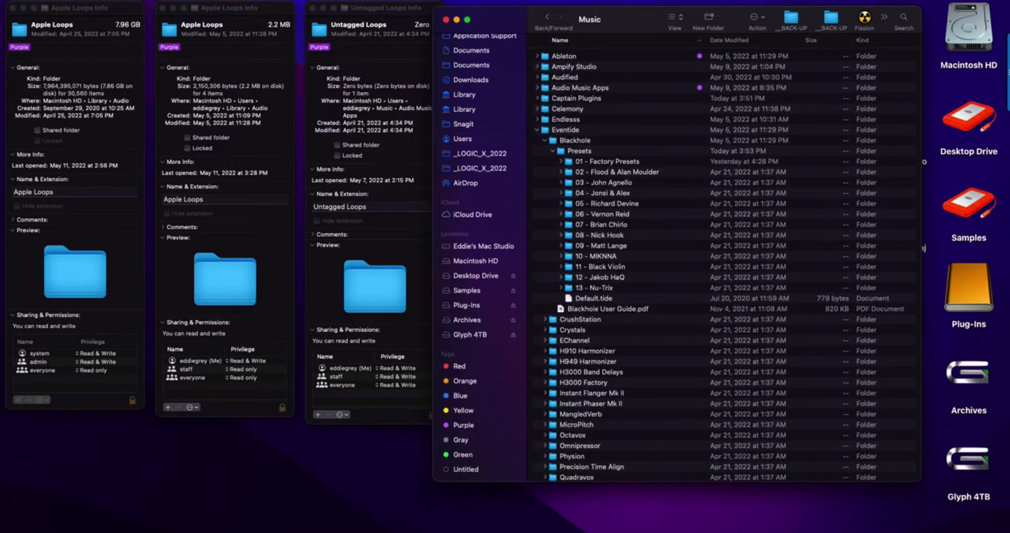
pyautogui.doubleClick(580, 88)
pyautogui.click(578, 182)
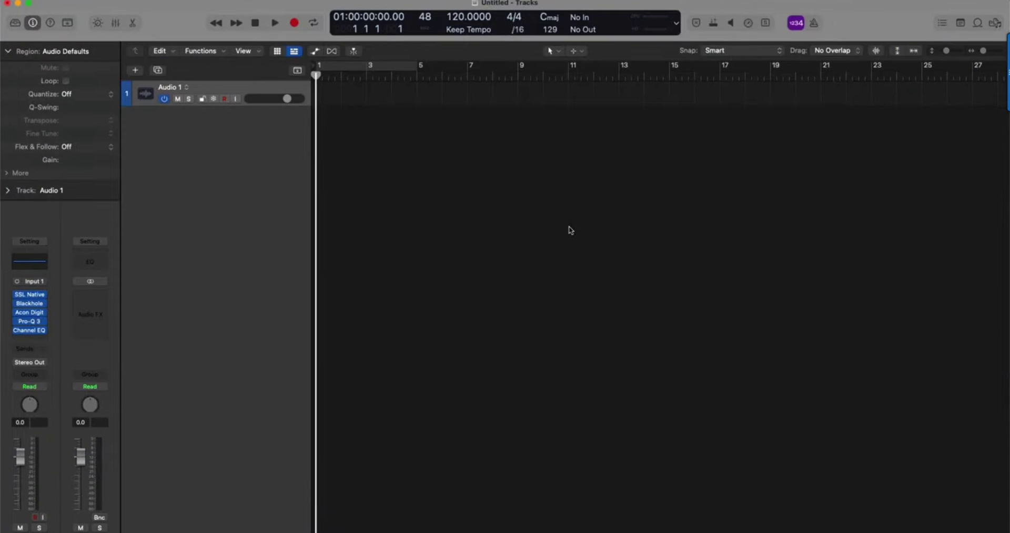
# - Show Logic Pro's Loop Browser and check the loop packs list without changing it
pyautogui.press('o')
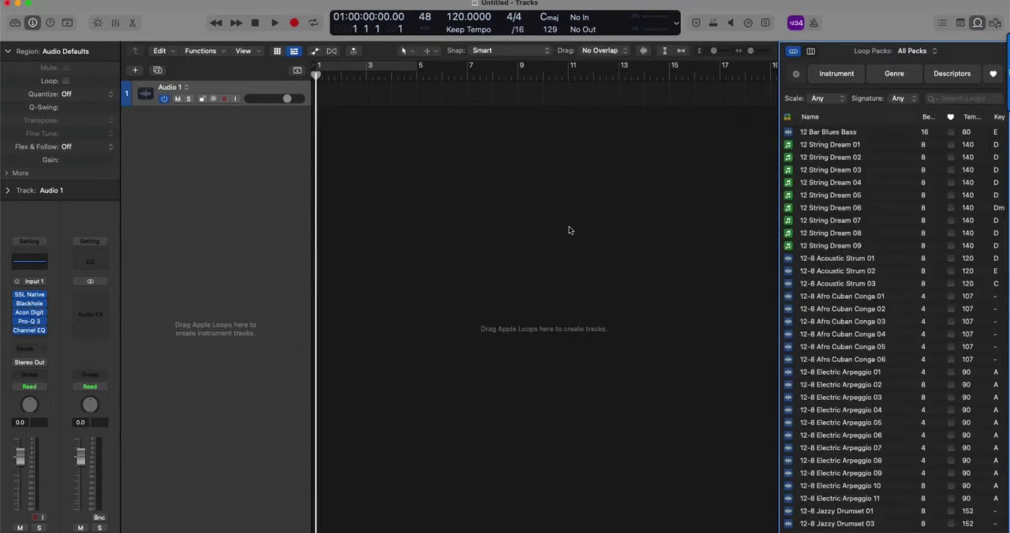
pyautogui.click(916, 50)
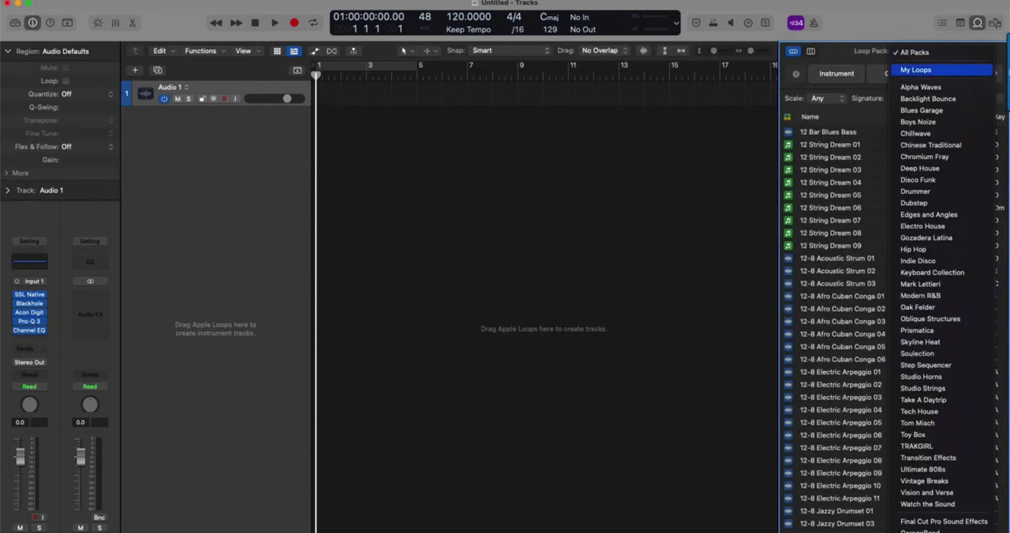
pyautogui.press('Escape')
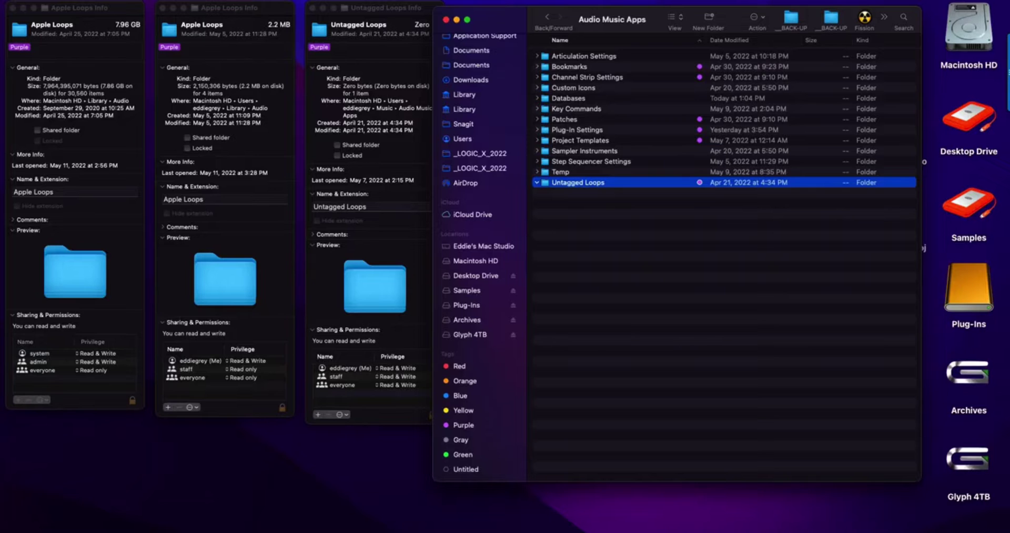
# - Drag Untagged Loops toward Logic Pro, reopen and close the Loop Browser, and return to Finder
pyautogui.moveTo(579, 182); pyautogui.dragTo(585, 186)
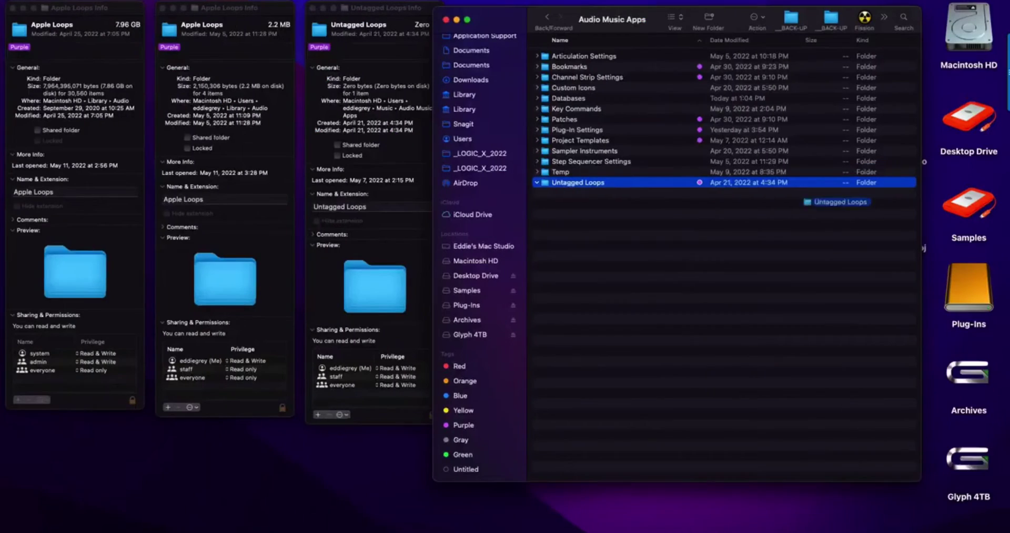
pyautogui.moveTo(829, 202); pyautogui.dragTo(650, 185)
pyautogui.press('super+Tab')
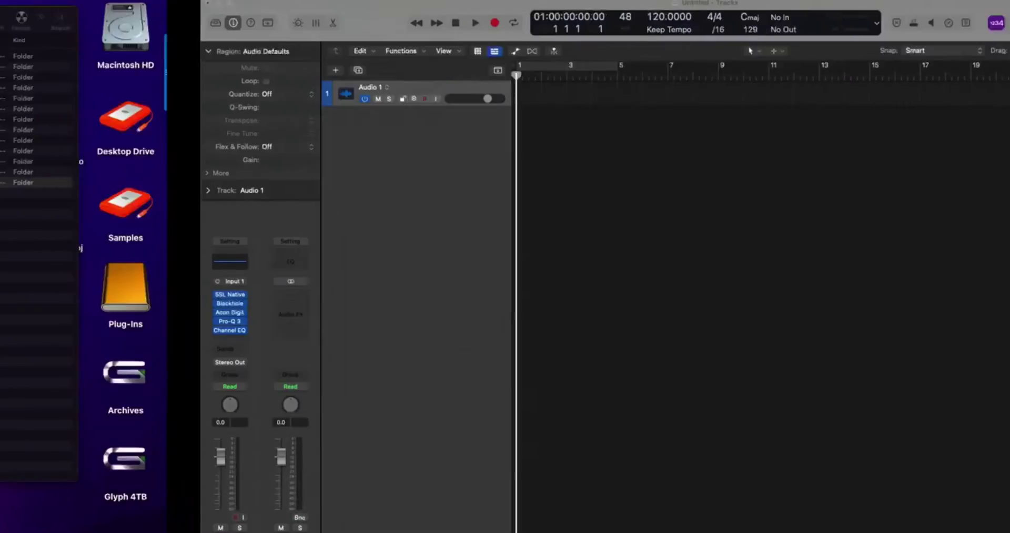
pyautogui.press('o')
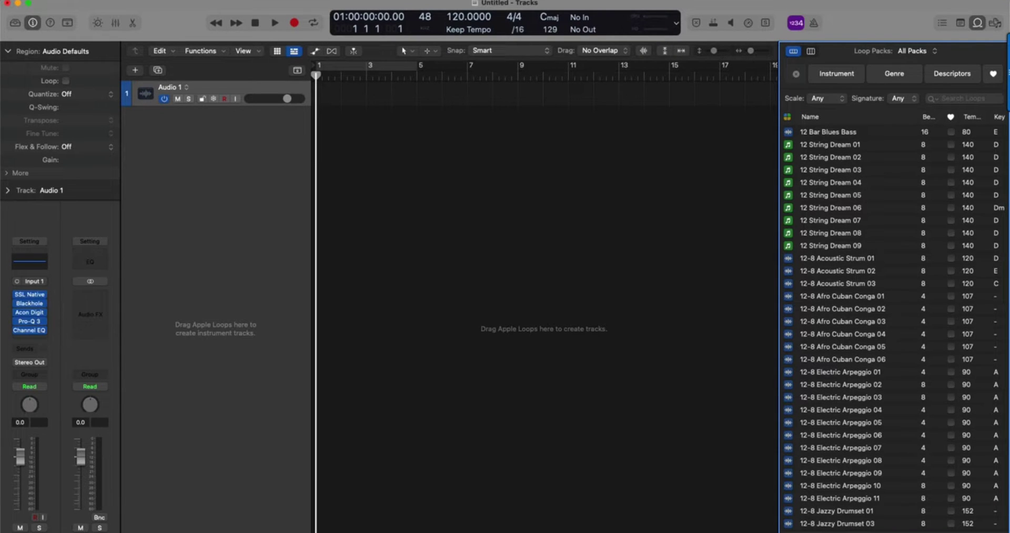
pyautogui.press('Tab')
pyautogui.press('o')
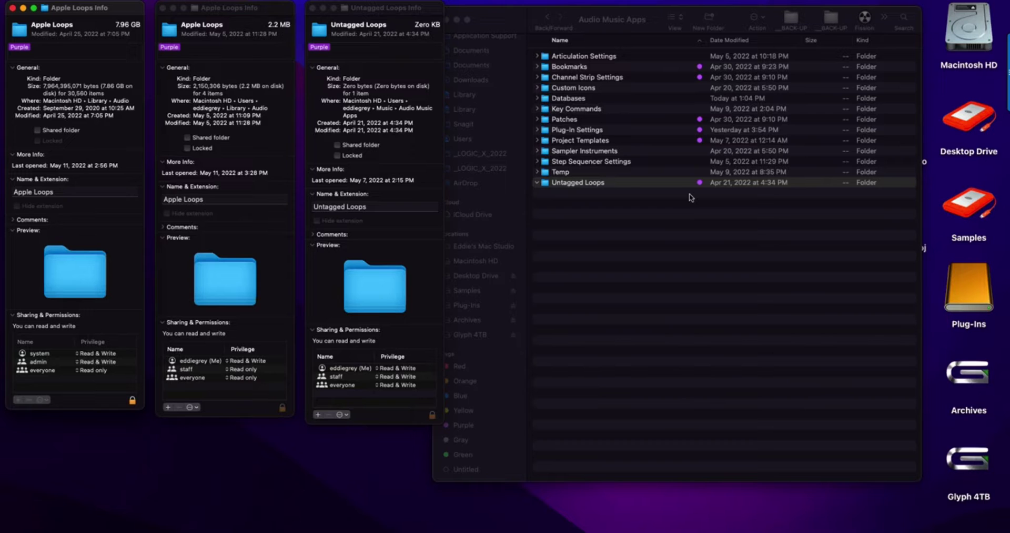
# - Close the Untagged Loops and Apple Loops Info windows and list all Purple-tagged folders
pyautogui.press('super+grave')
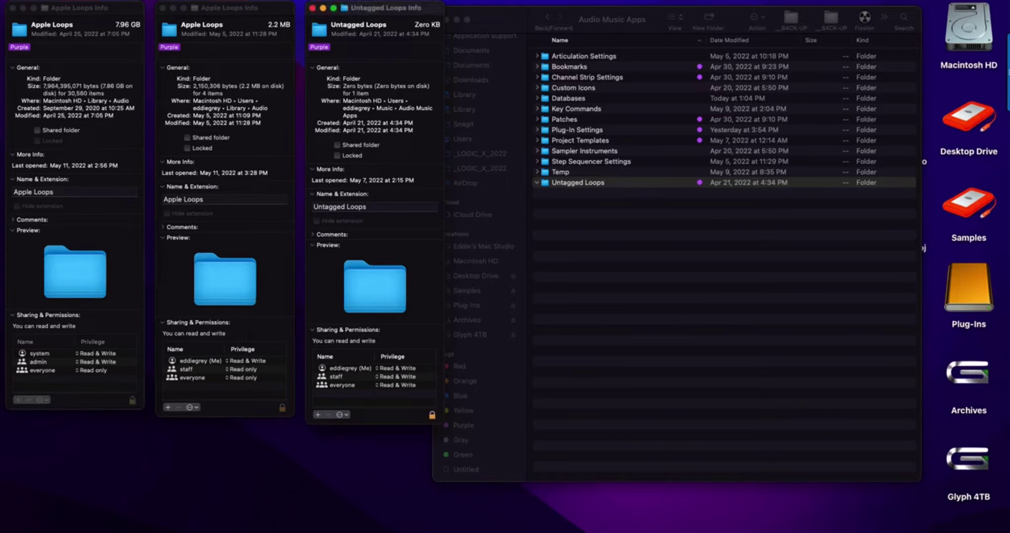
pyautogui.press('super+w')
pyautogui.press('super+w')
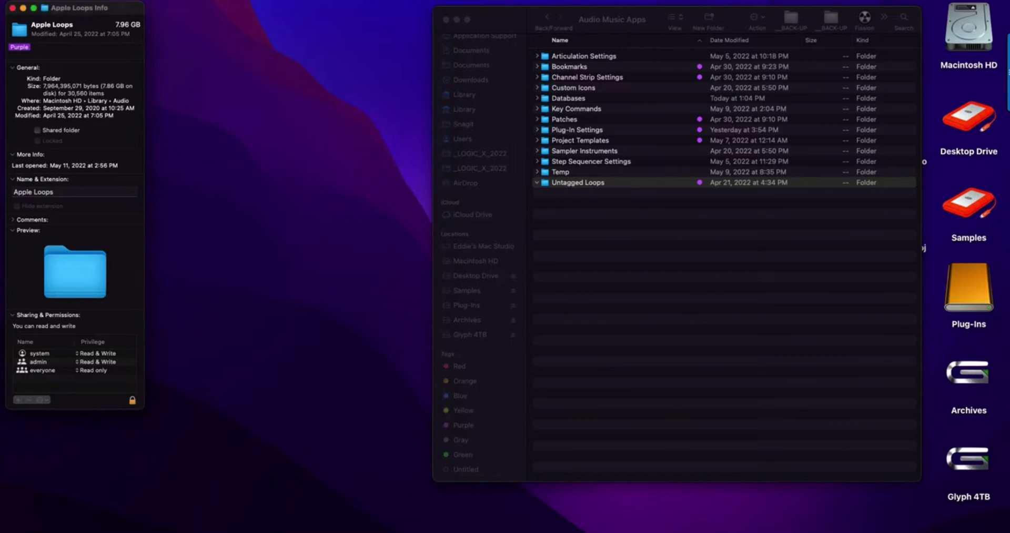
pyautogui.press('super+w')
pyautogui.click(463, 425)
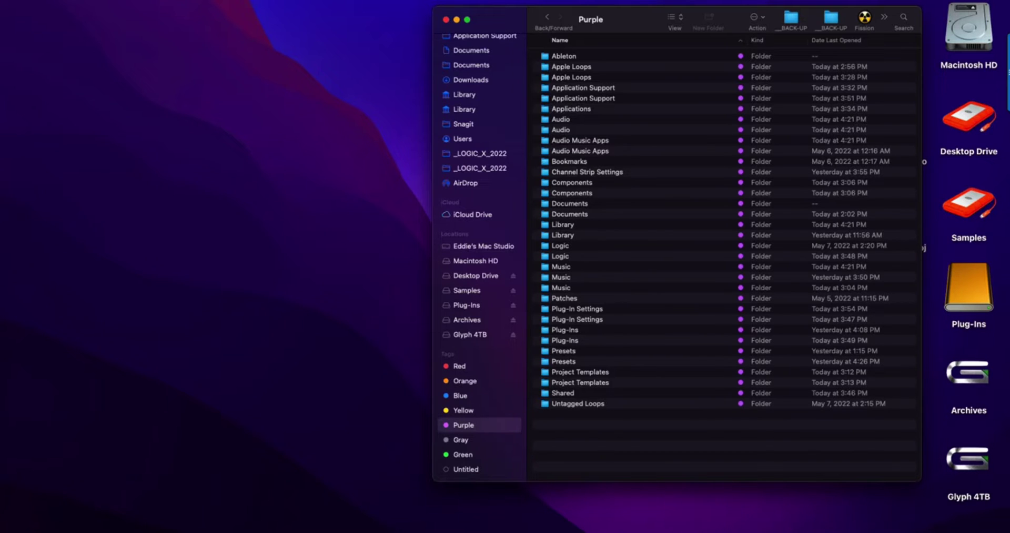
# - Confirm Library's Preferences folder carries the Purple tag, view the Purple list, then go back to Library
pyautogui.click(464, 109)
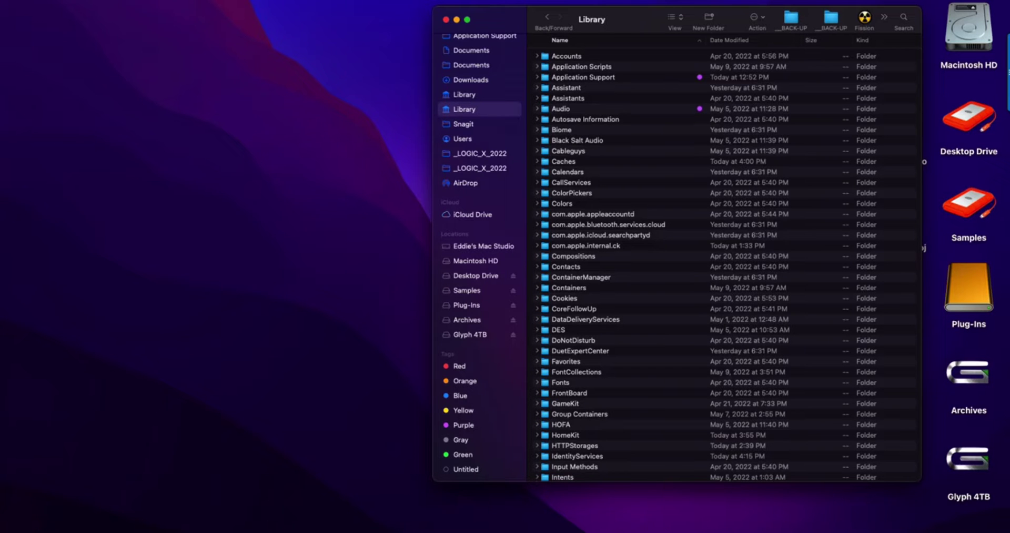
pyautogui.scroll(-10, 726, 263)
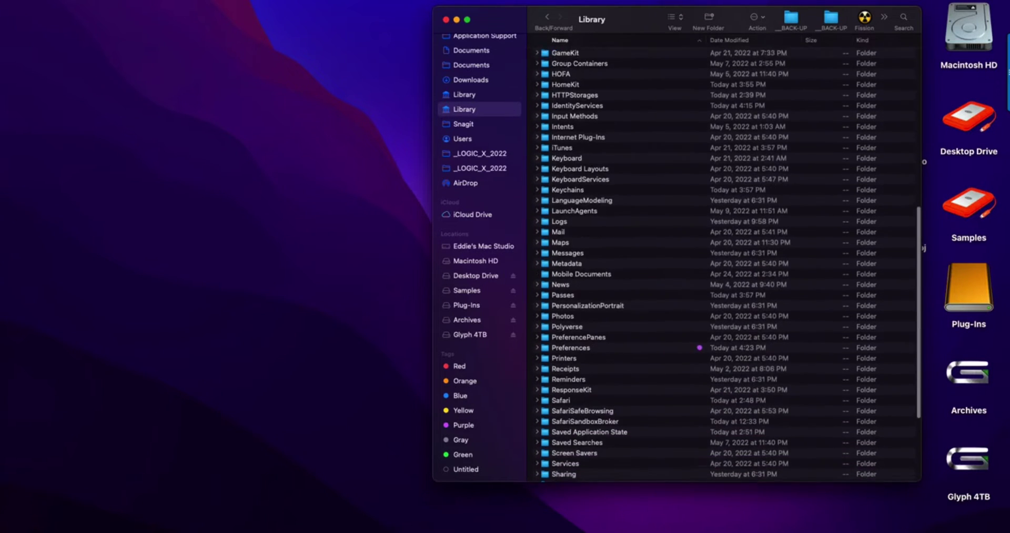
pyautogui.click(579, 322)
pyautogui.click(571, 332)
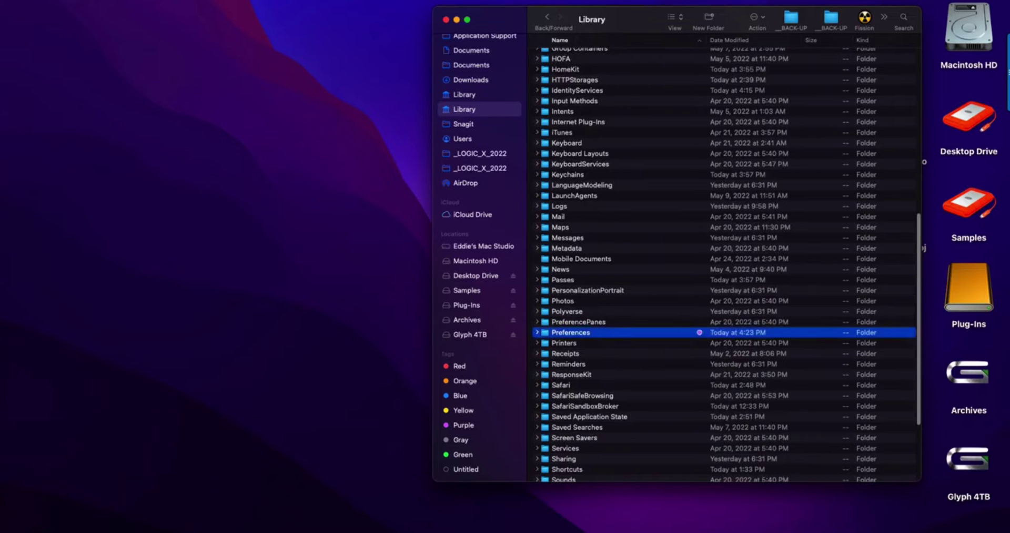
pyautogui.rightClick(692, 332)
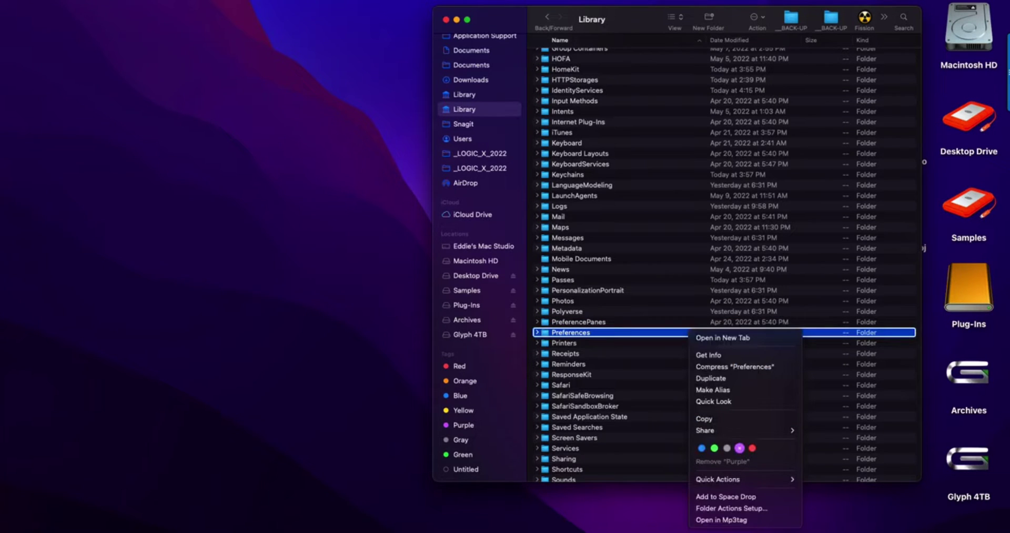
pyautogui.click(739, 448)
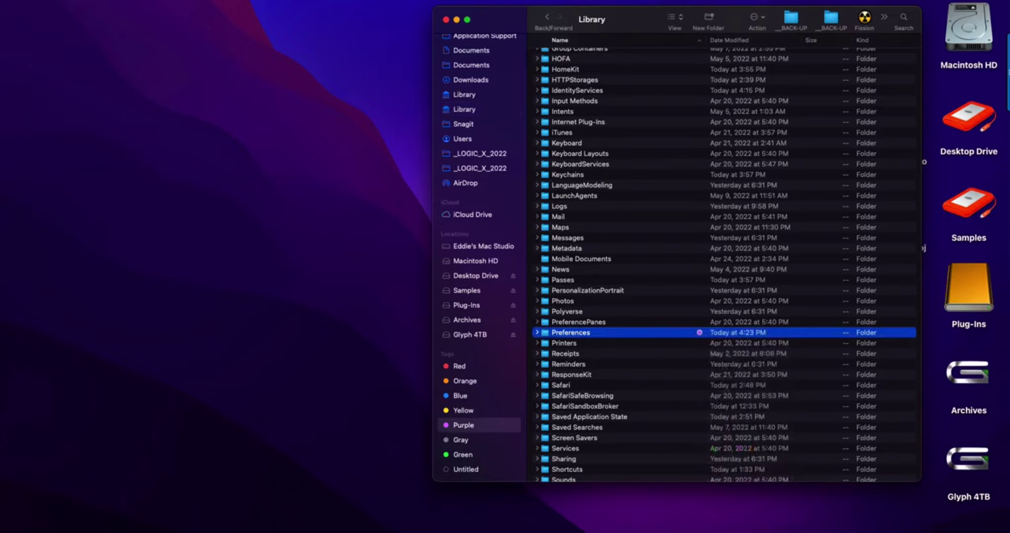
pyautogui.click(463, 424)
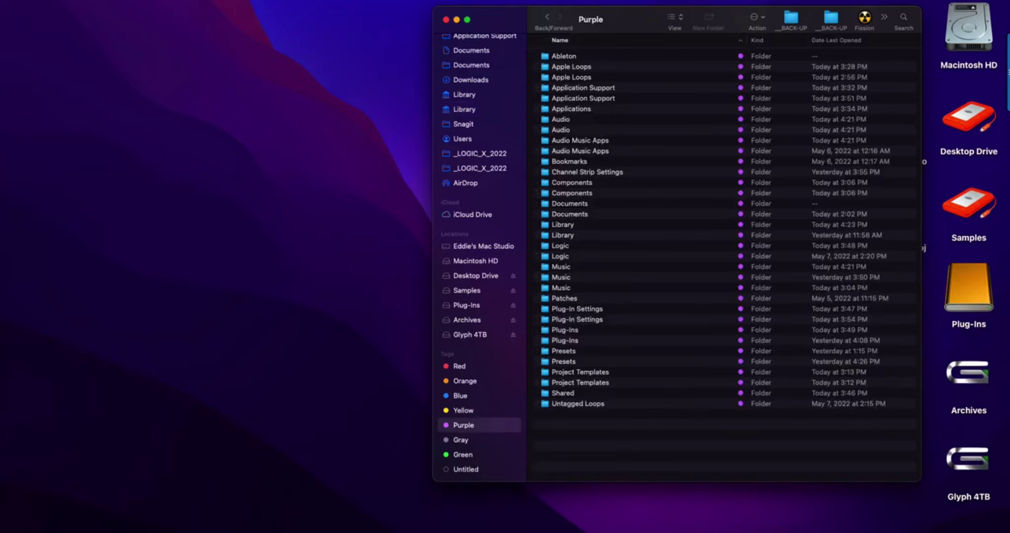
pyautogui.click(464, 109)
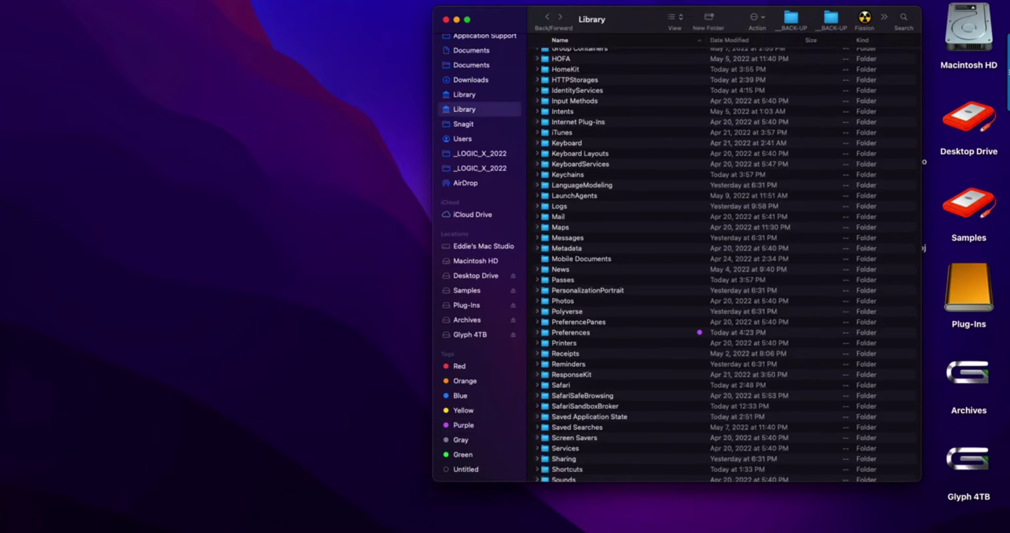
# - Check com.apple.logic10.plist and com.apple.logic.pro.cs in Preferences, then return to the Purple tag list
pyautogui.doubleClick(571, 332)
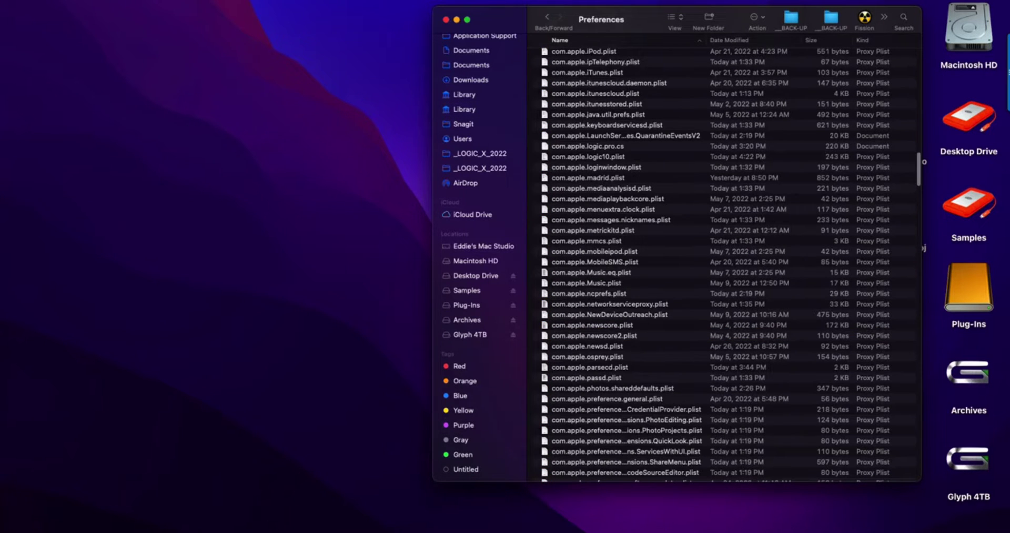
pyautogui.scroll(-5, 726, 263)
pyautogui.scroll(-1, 727, 263)
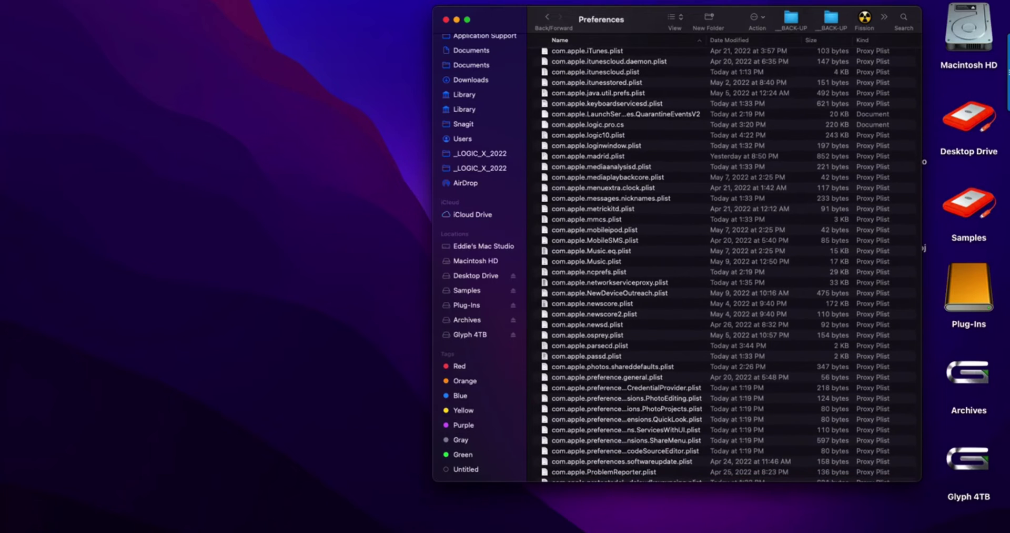
pyautogui.click(588, 134)
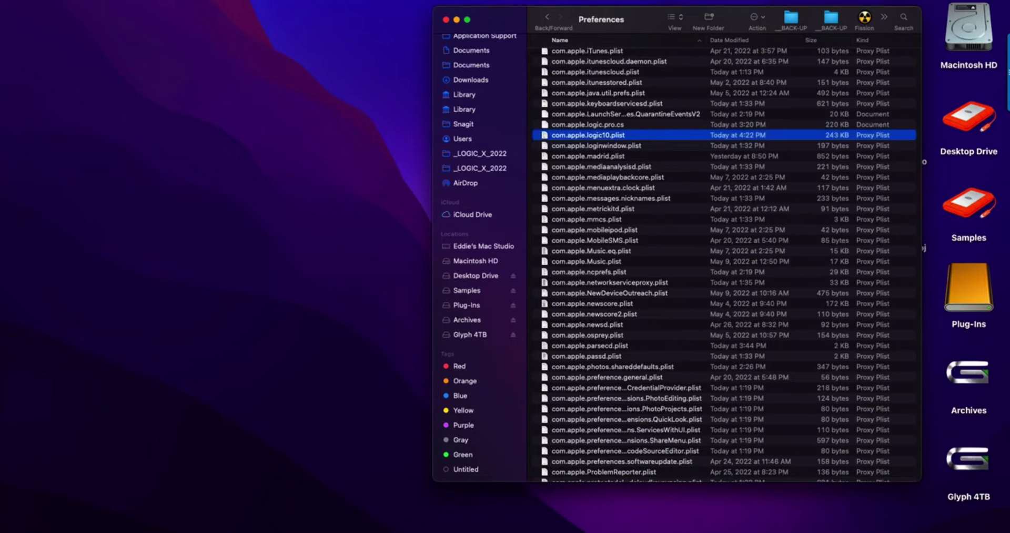
pyautogui.click(588, 124)
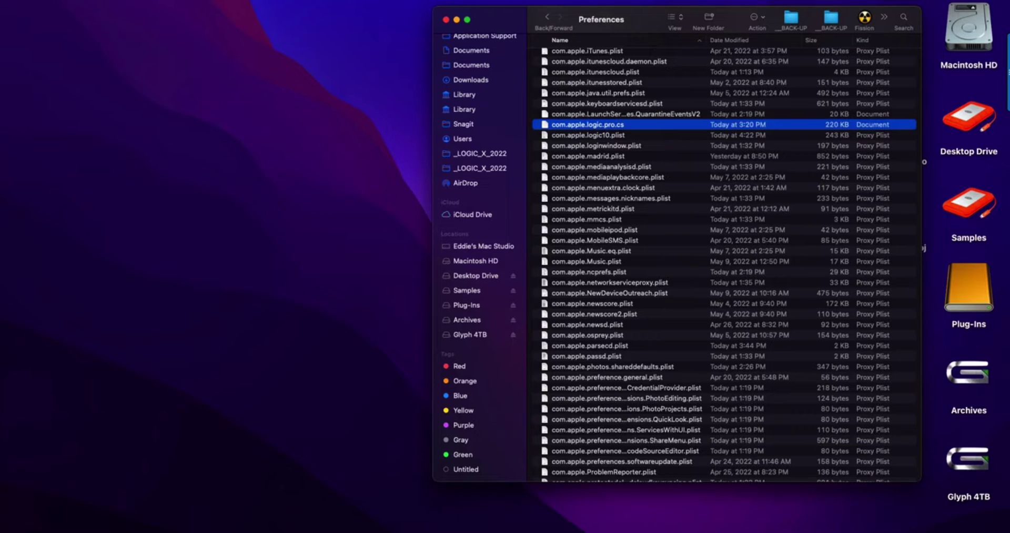
pyautogui.click(589, 134)
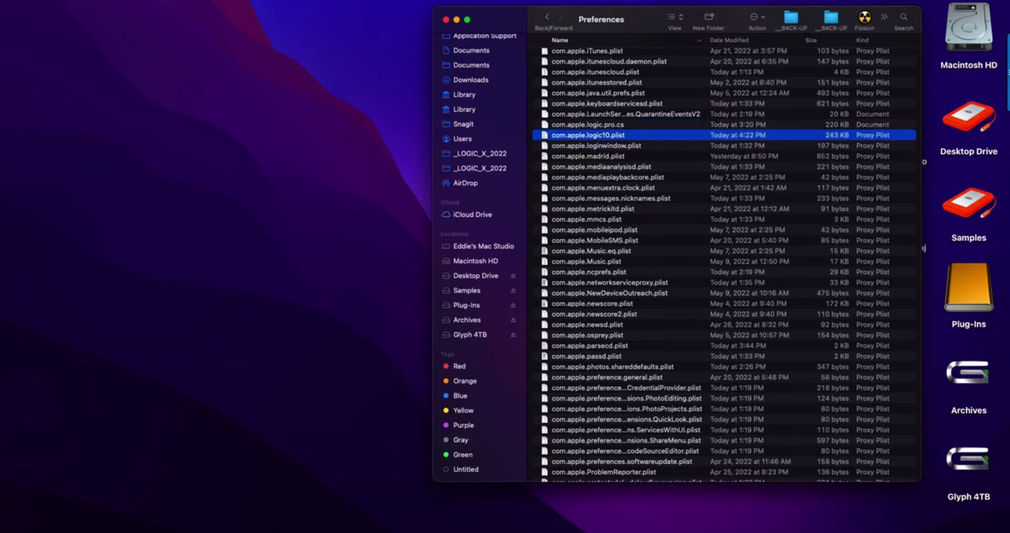
pyautogui.click(588, 124)
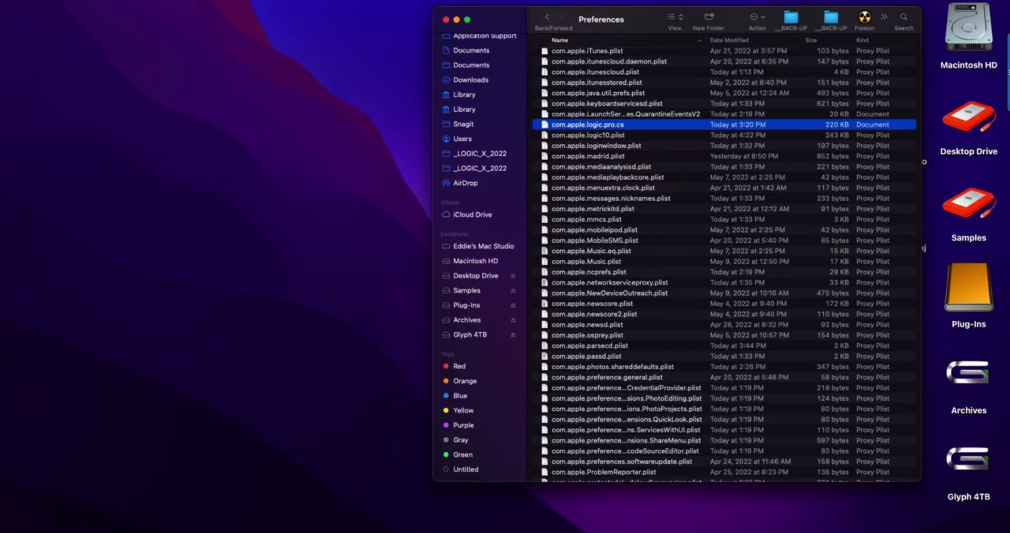
pyautogui.click(463, 424)
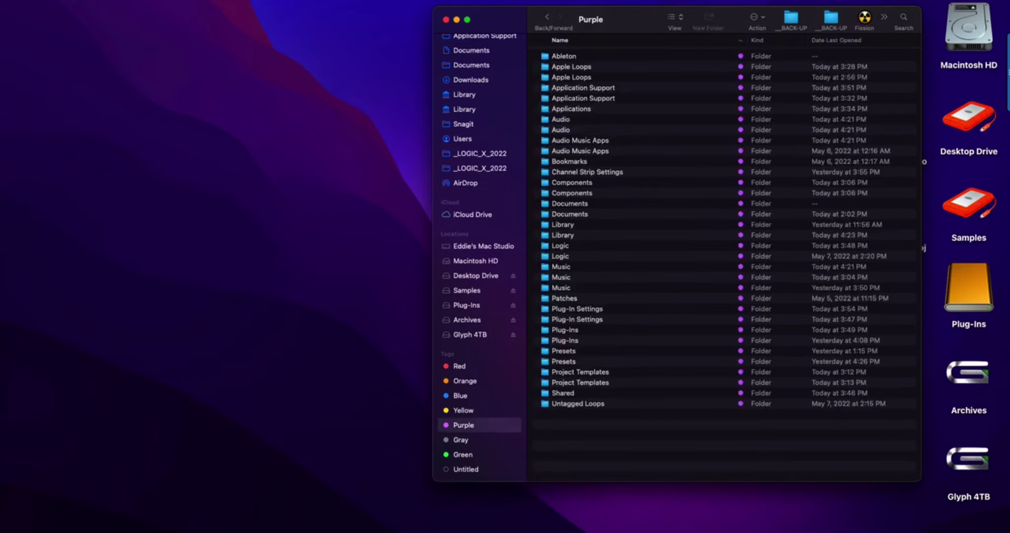
# - Open info windows for both purple-tagged Application Support folders
pyautogui.click(583, 87)
pyautogui.keyDown('shift'); pyautogui.click(583, 98); pyautogui.keyUp('shift')
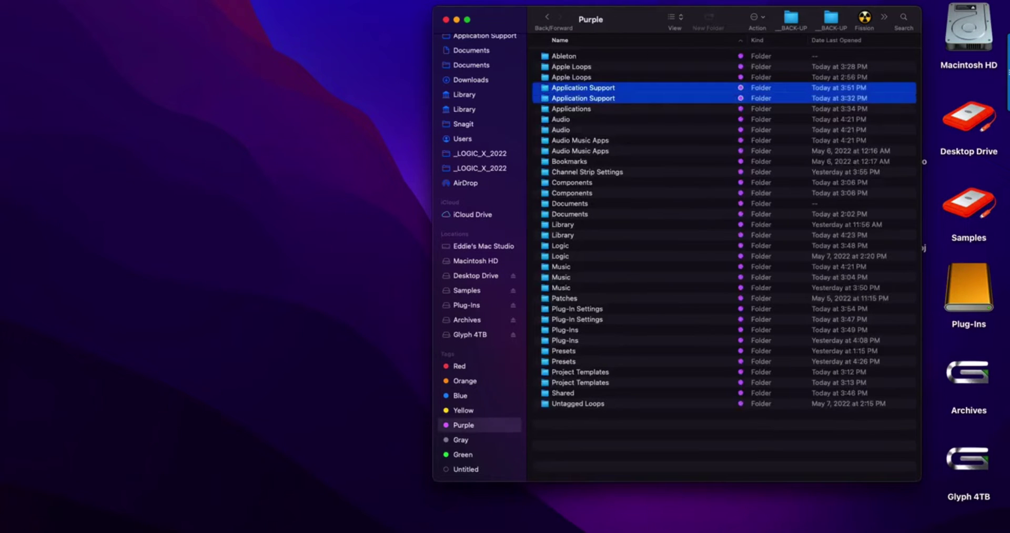
pyautogui.press('super+i')
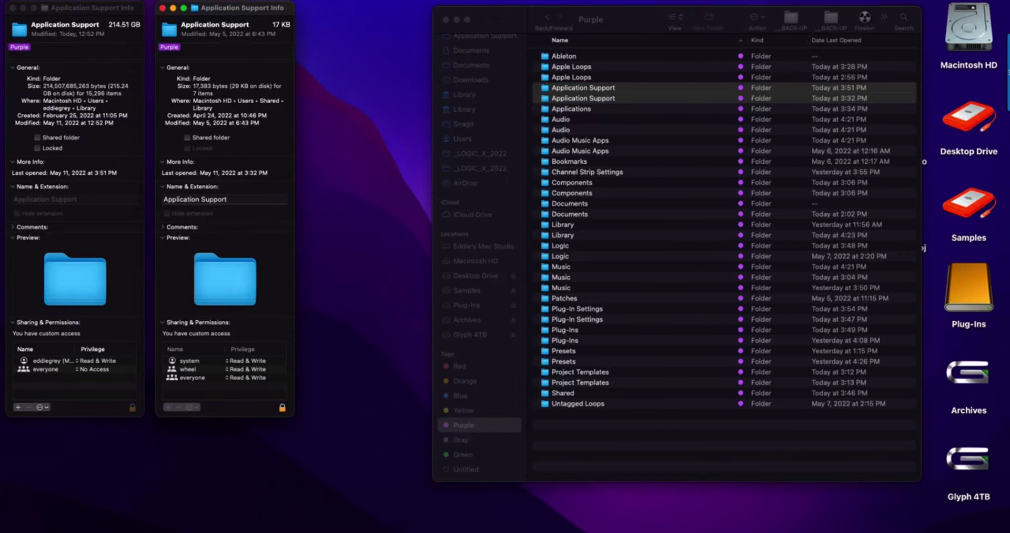
pyautogui.scroll(5, 480, 252)
# - Get info on the sidebar's Application Support favourite and line up the three info windows
pyautogui.click(471, 109)
pyautogui.rightClick(471, 109)
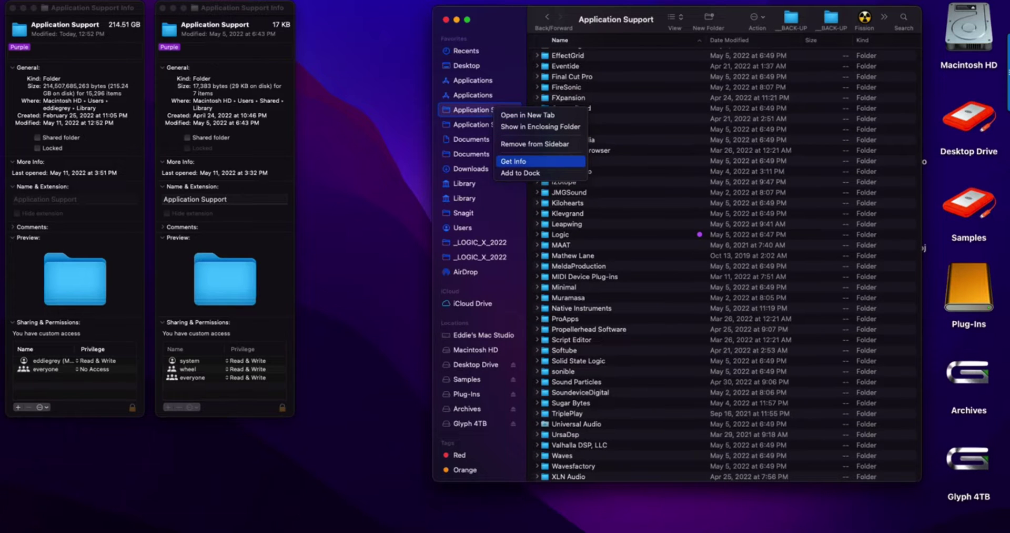
pyautogui.click(514, 161)
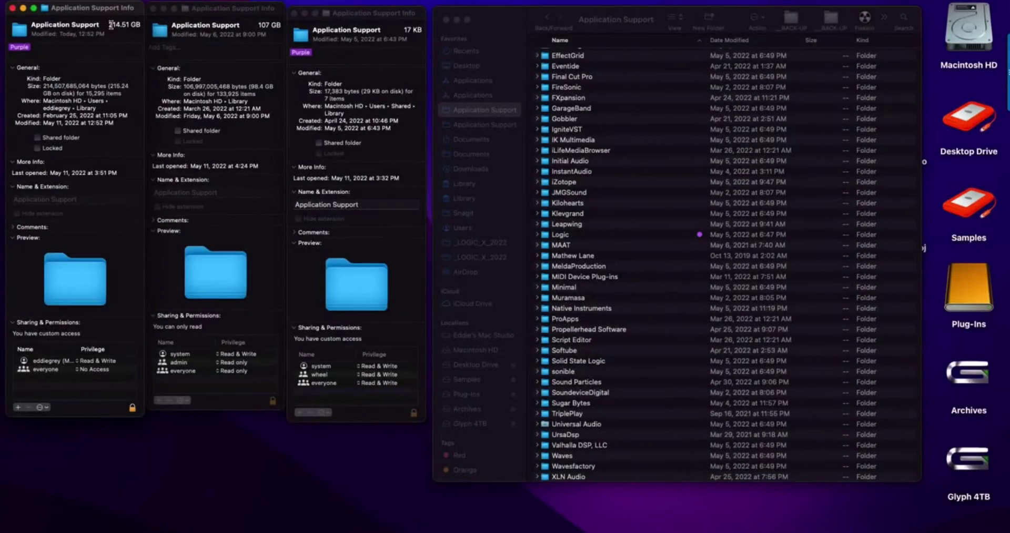
pyautogui.moveTo(103, 18)
pyautogui.mouseDown()
pyautogui.moveTo(201, 18)
pyautogui.moveTo(256, 36)
pyautogui.moveTo(86, 8)
pyautogui.mouseUp()
pyautogui.click(233, 13)
pyautogui.moveTo(214, 26); pyautogui.dragTo(200, 9)
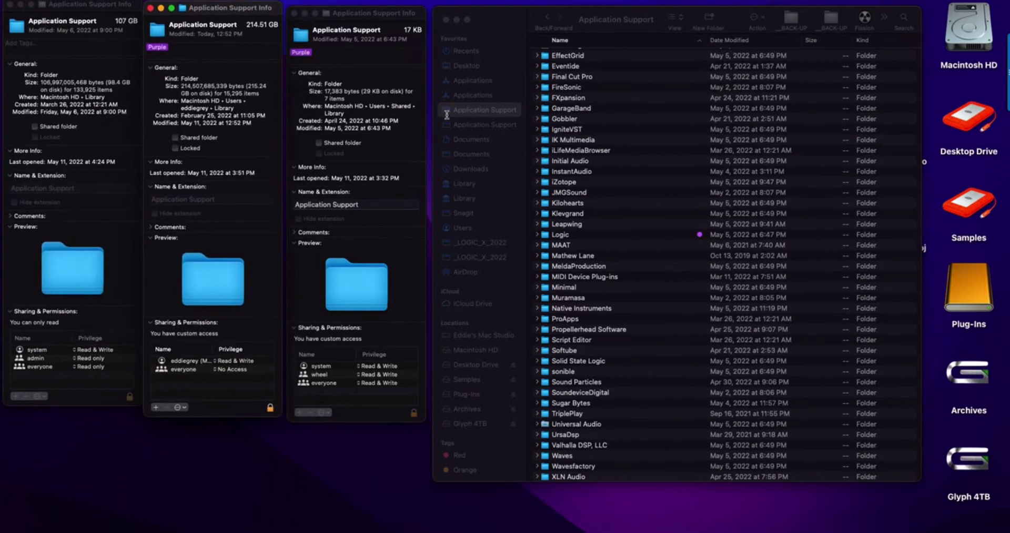
# - In Library's Application Support, browse the Arturia folders Analog Lab V and ARP 2600 V3
pyautogui.click(475, 184)
pyautogui.click(472, 186)
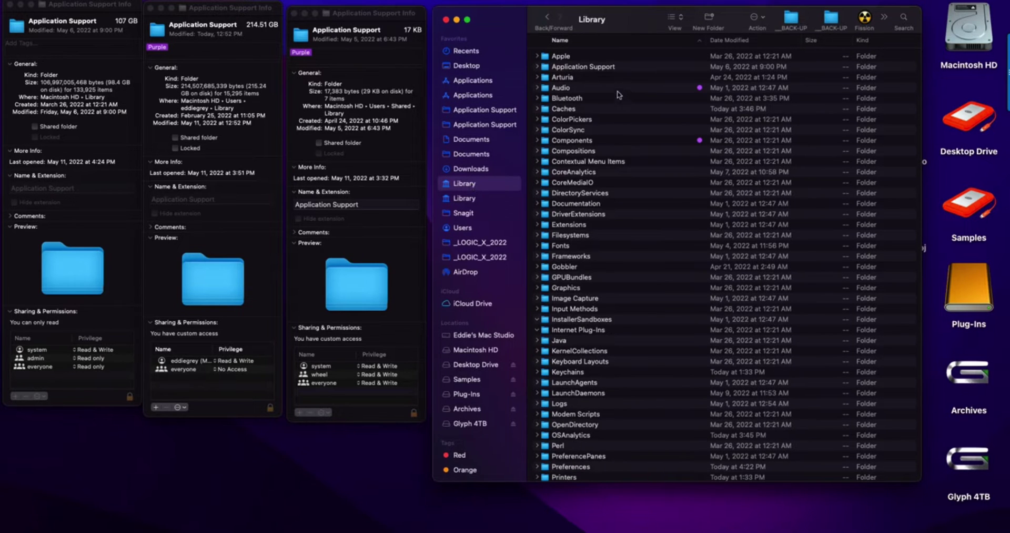
pyautogui.click(613, 69)
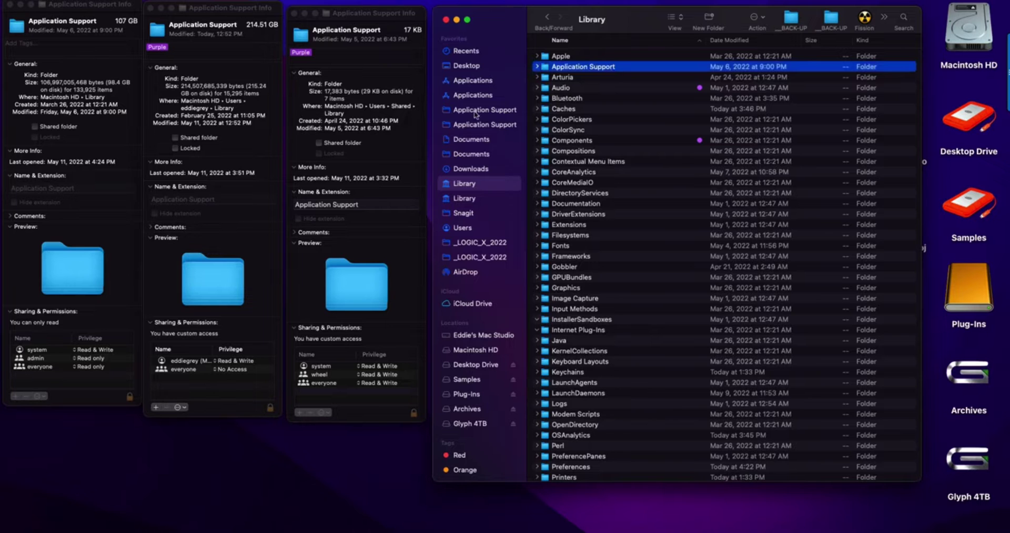
pyautogui.press('Down')
pyautogui.press('Right')
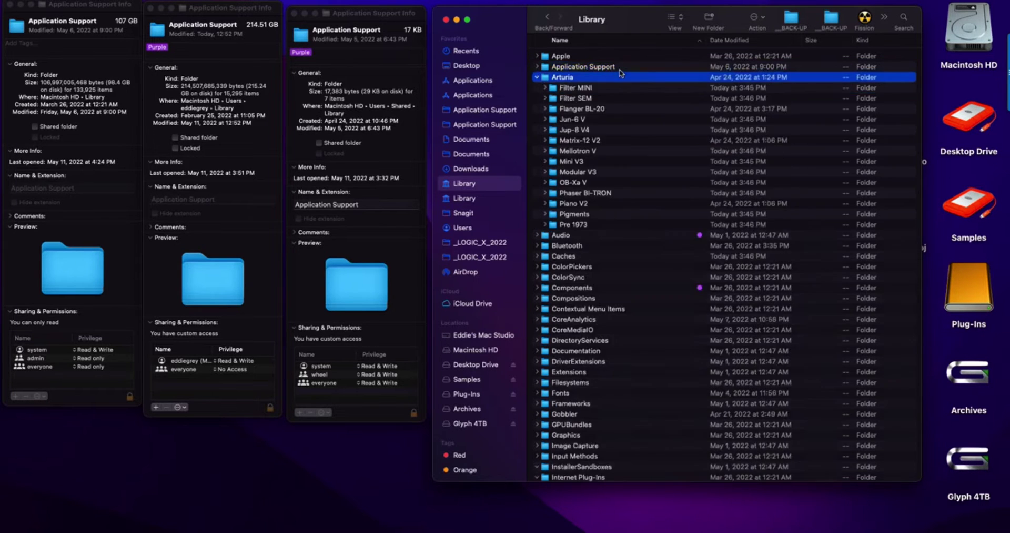
pyautogui.press('Down')
pyautogui.press('Right')
pyautogui.press('Down')
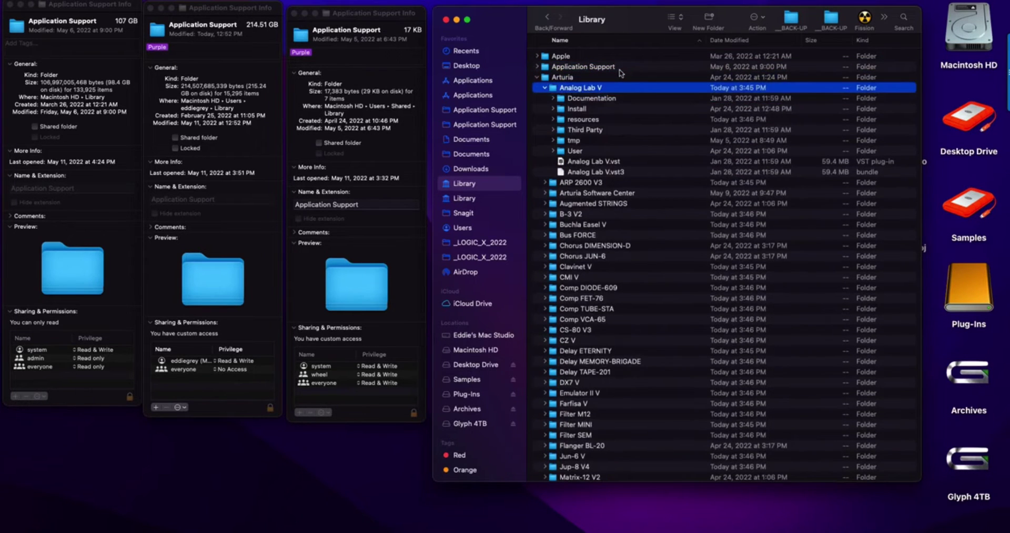
pyautogui.press('Left')
pyautogui.press('Down')
pyautogui.press('Right')
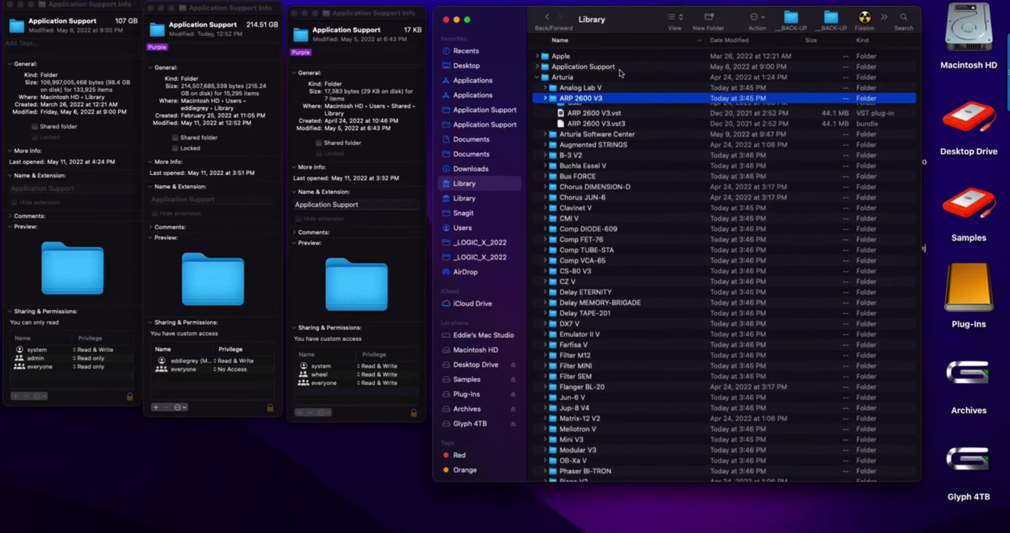
pyautogui.press('Left')
pyautogui.press('Left')
pyautogui.press('Left')
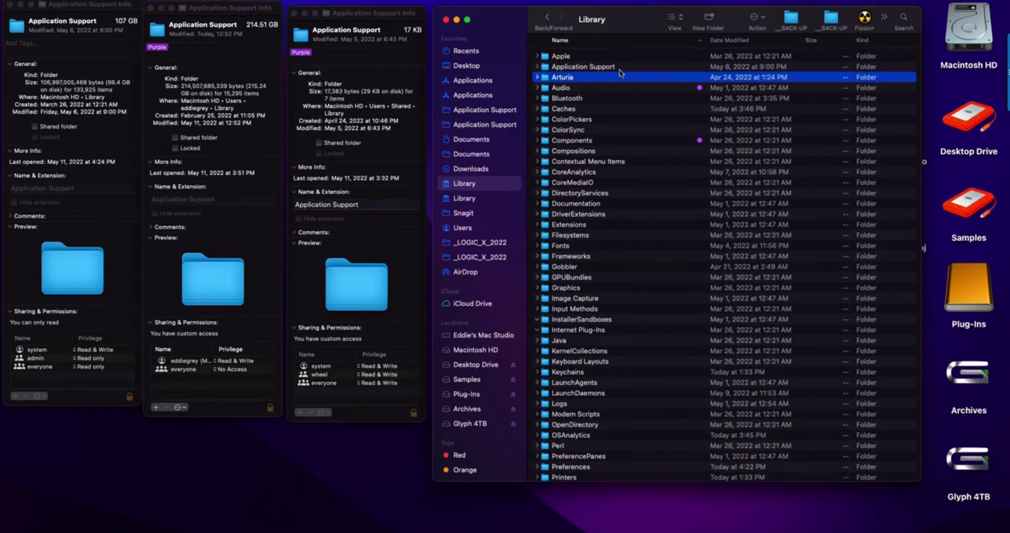
pyautogui.press('Down')
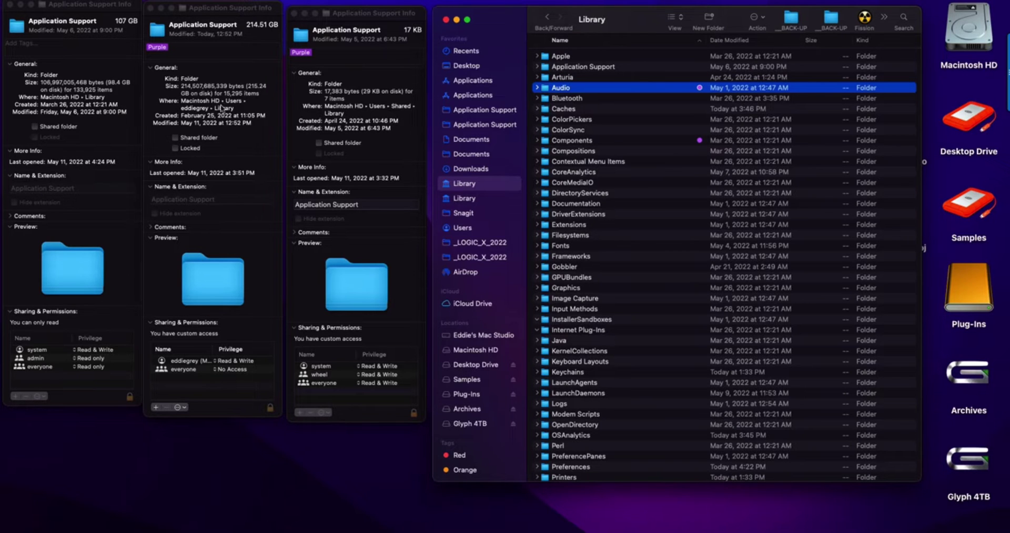
# - In the user Library, expand Application Support down to the DeClick 2 Presets folder
pyautogui.click(465, 197)
pyautogui.scroll(10, 639, 175)
pyautogui.click(623, 78)
pyautogui.press('Right')
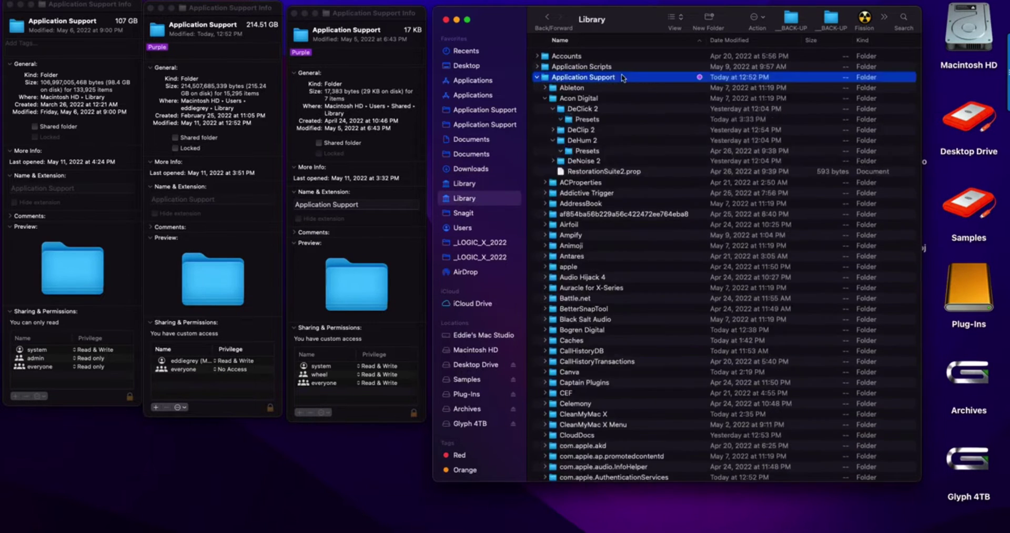
pyautogui.press('Down')
pyautogui.press('Down')
pyautogui.press('Down')
pyautogui.press('Down')
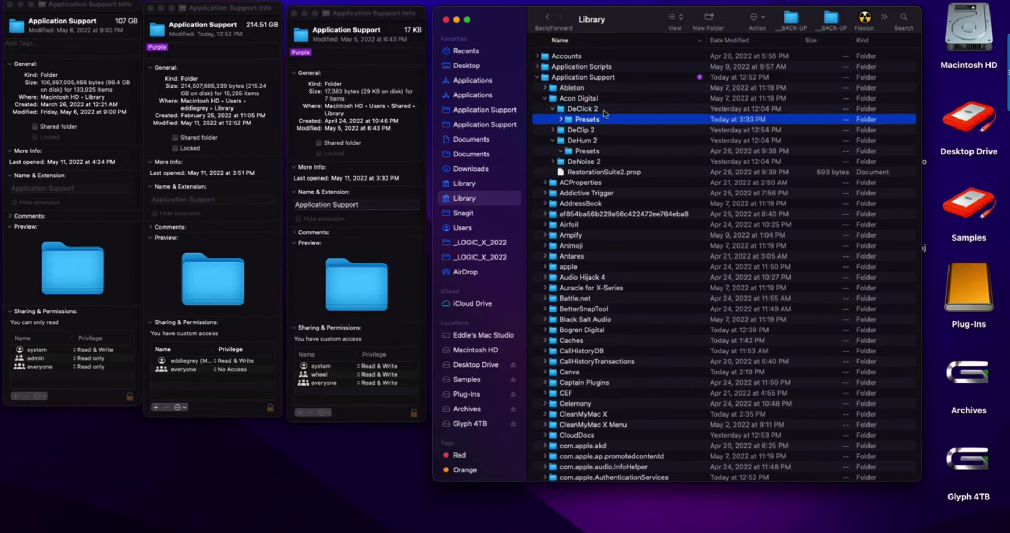
# - Switch to Logic Pro and bring the DeClick 2 plug-in window forward
pyautogui.hotkey('ctrl', 'Right')
pyautogui.click(756, 44)
pyautogui.moveTo(756, 45); pyautogui.dragTo(750, 54)
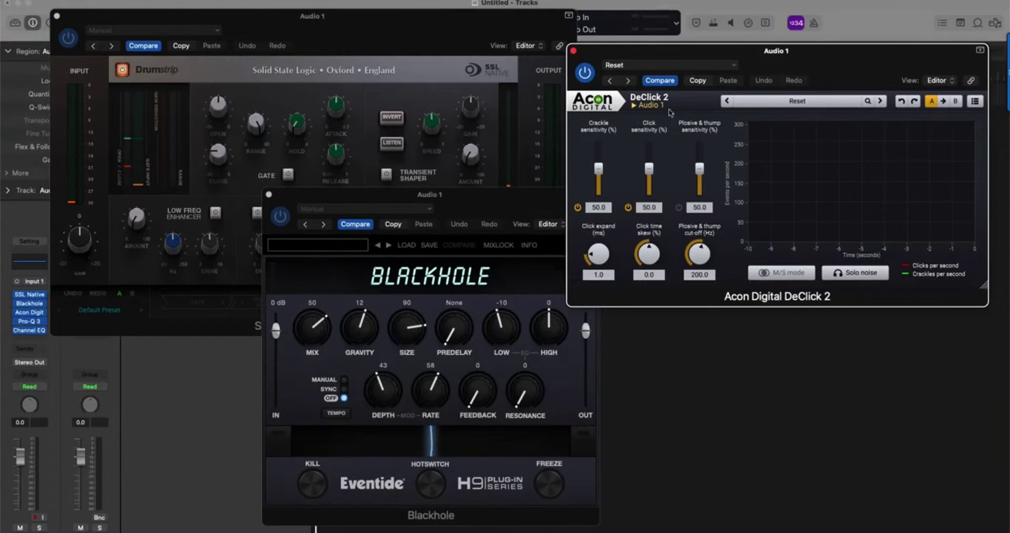
# - Export the DeClick 2 settings as a user preset file named TEST
pyautogui.click(796, 101)
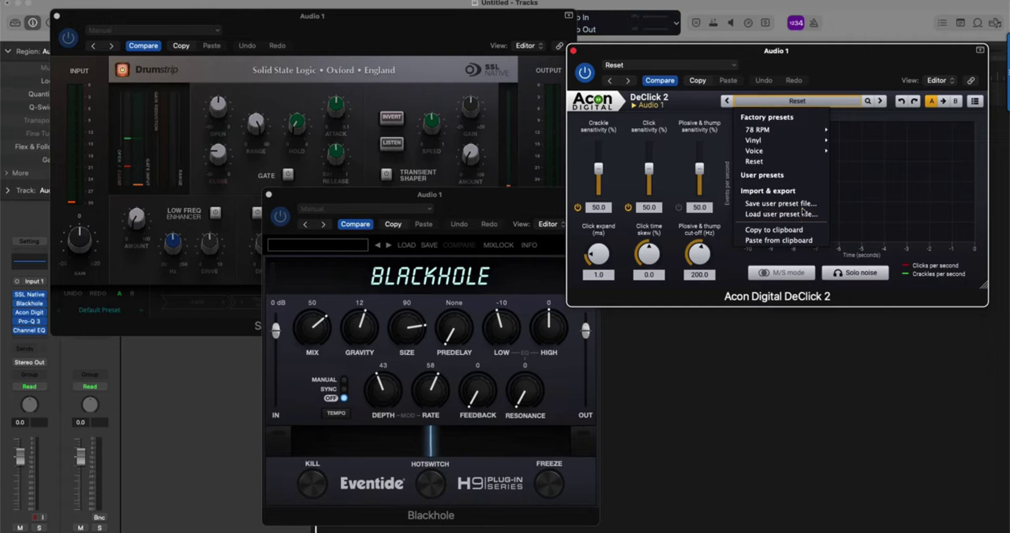
pyautogui.click(803, 207)
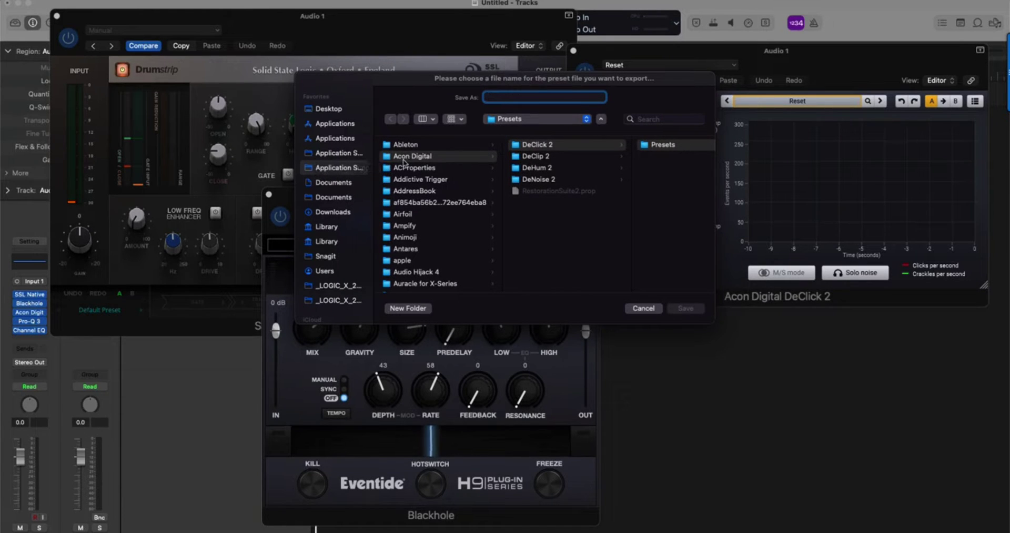
pyautogui.write('TEST')
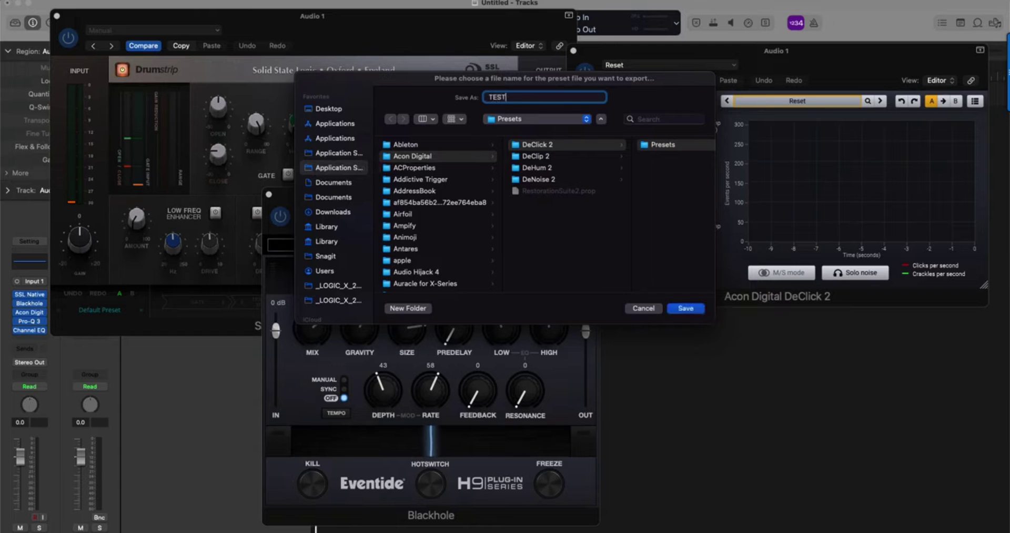
pyautogui.press('Return')
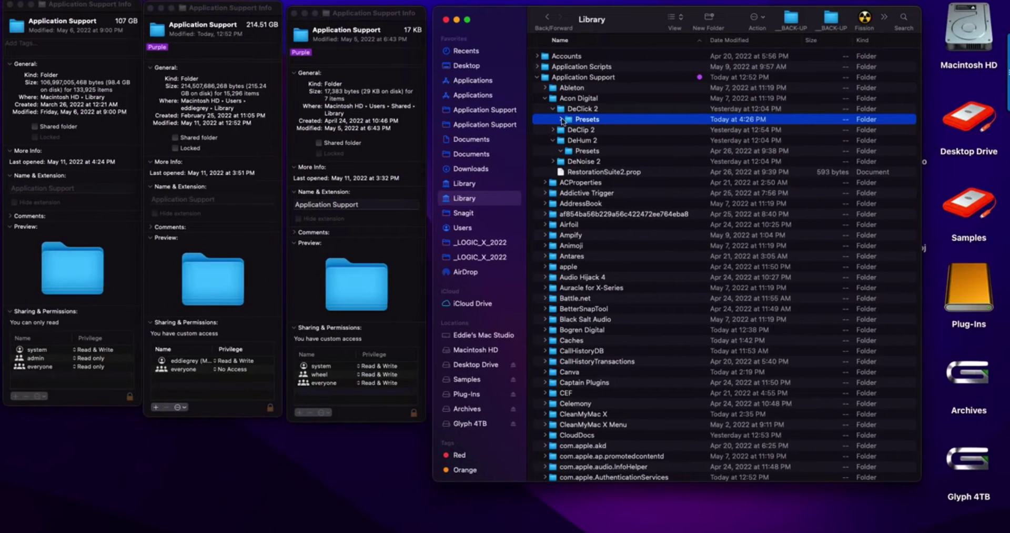
# - Select the new TEST.xml in Presets and confirm TEST appears in DeClick 2's preset list
pyautogui.click(562, 119)
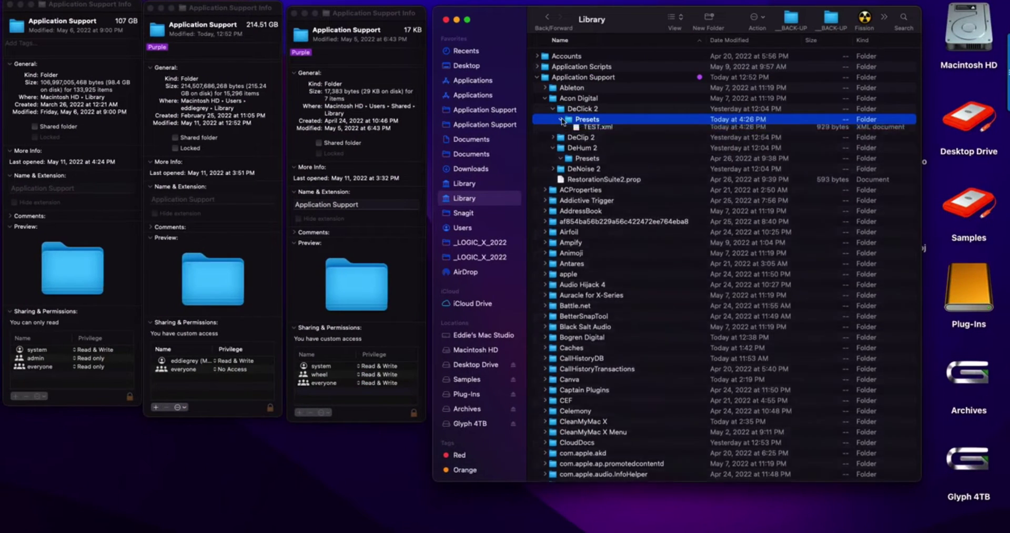
pyautogui.click(592, 131)
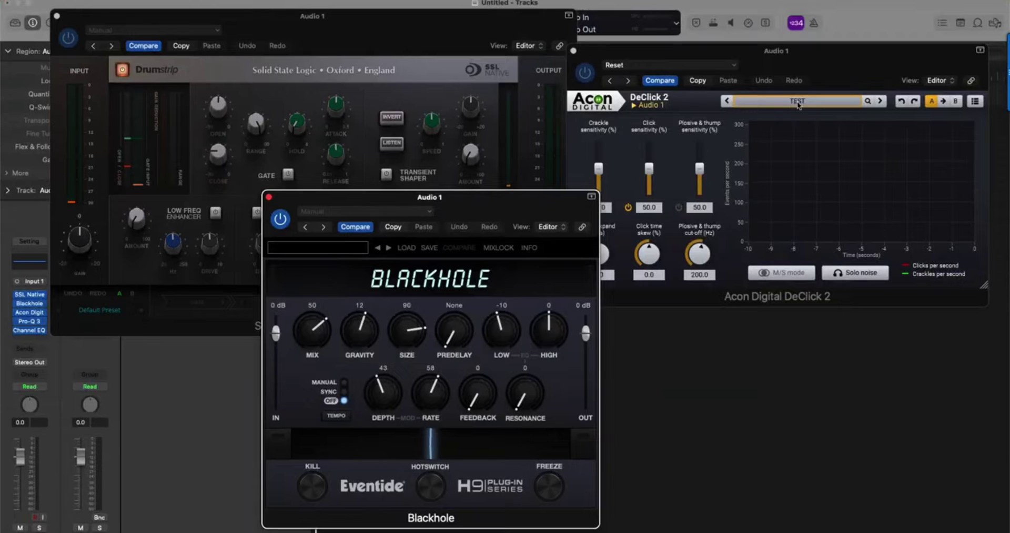
pyautogui.click(798, 102)
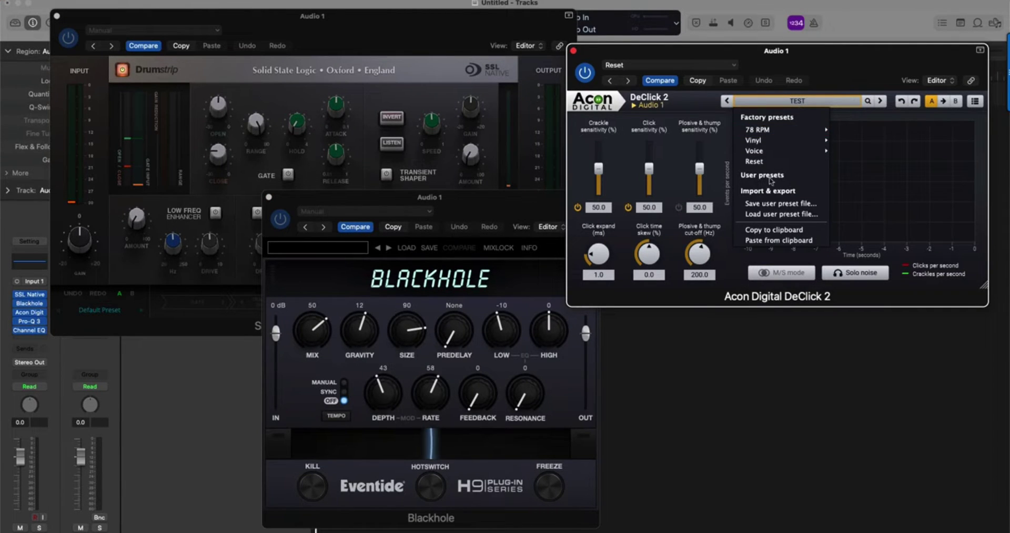
pyautogui.click(858, 62)
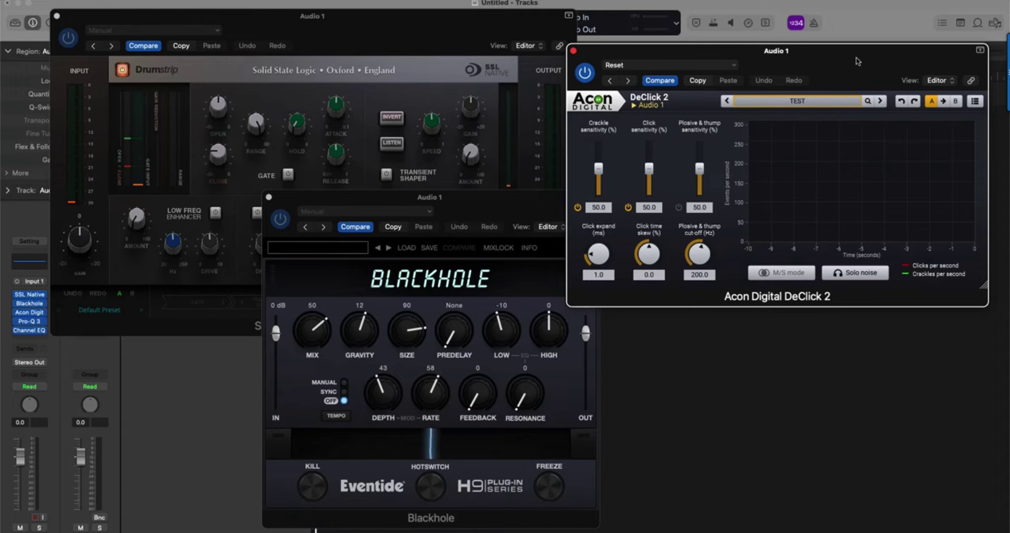
pyautogui.click(720, 71)
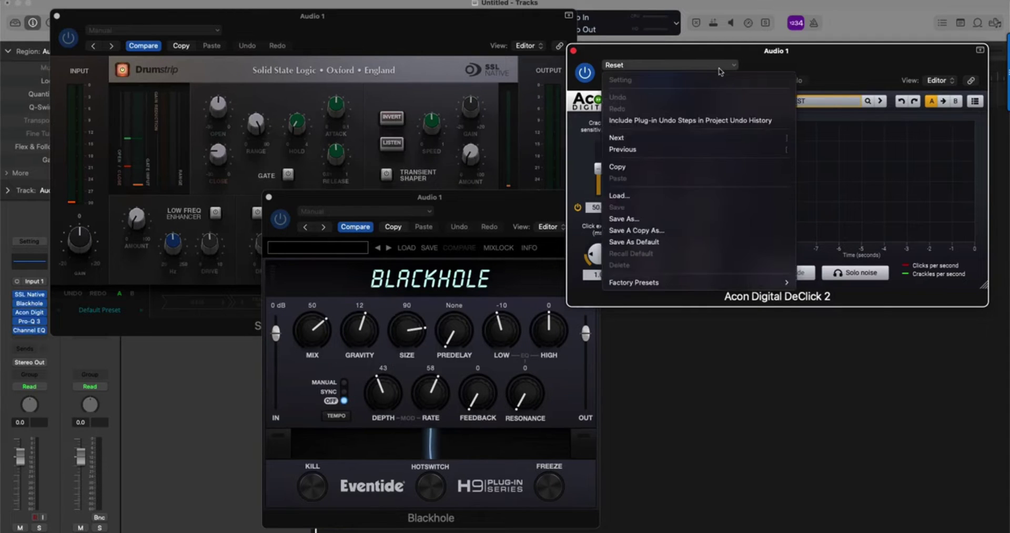
# - Dismiss Logic's Setting menu and close the Application Support info windows with Cmd+W
pyautogui.click(565, 227)
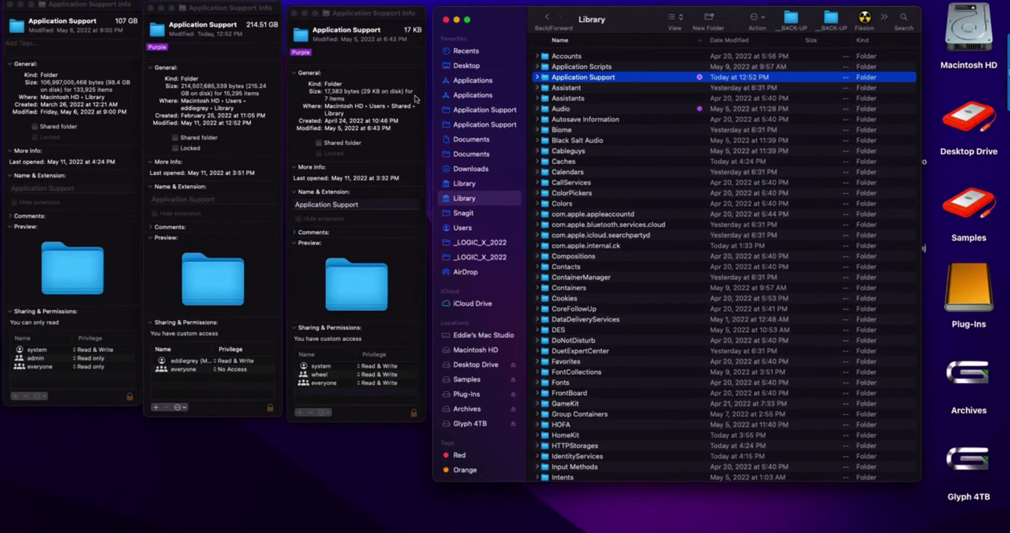
pyautogui.press('super+w')
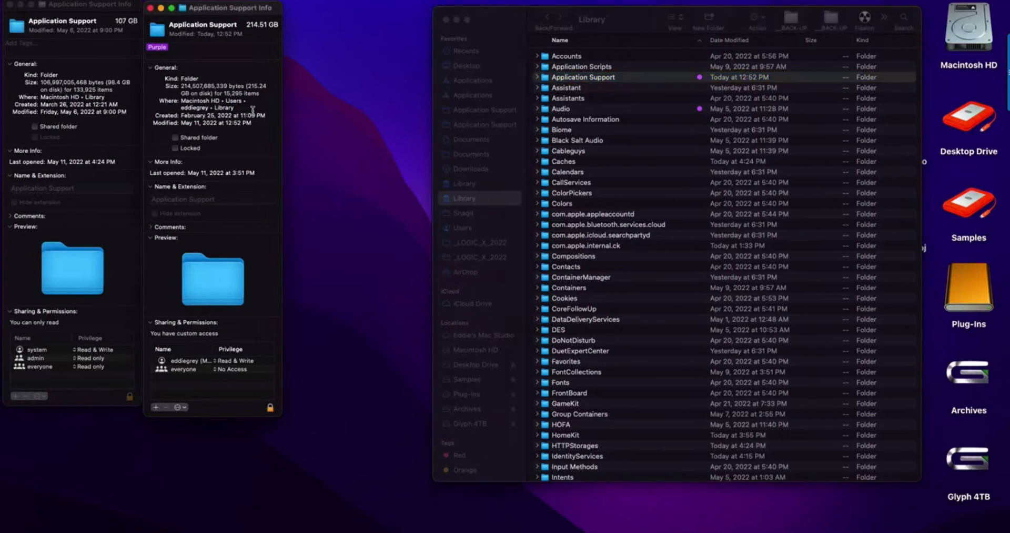
pyautogui.press('super+w')
pyautogui.press('super+w')
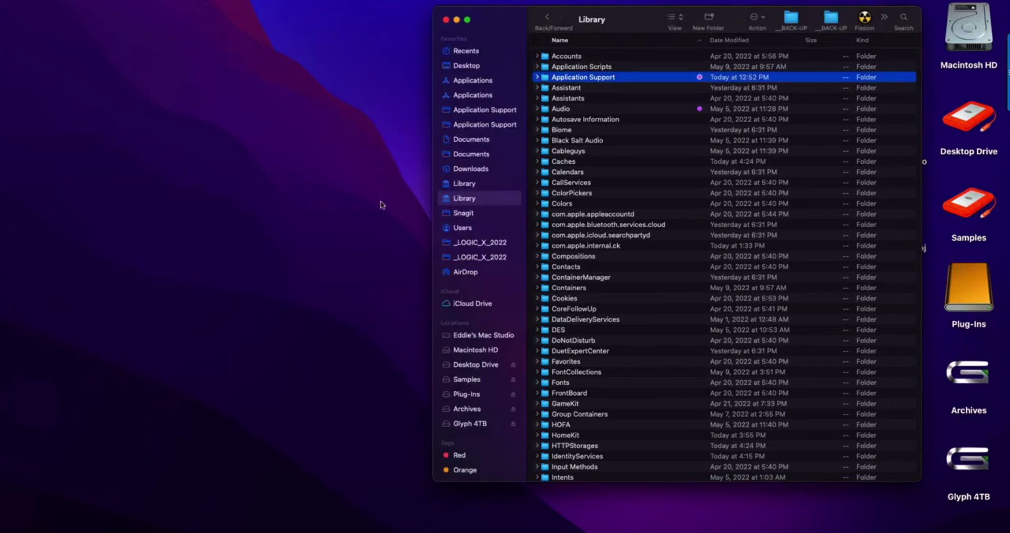
pyautogui.scroll(-5, 453, 405)
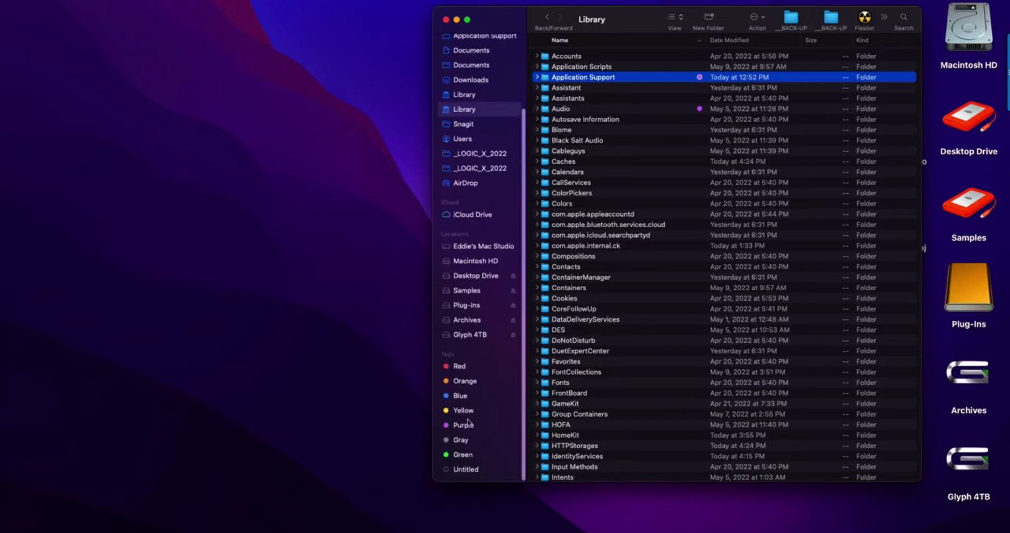
# - Show info for the Applications folder from the Purple tag list
pyautogui.click(470, 424)
pyautogui.click(587, 109)
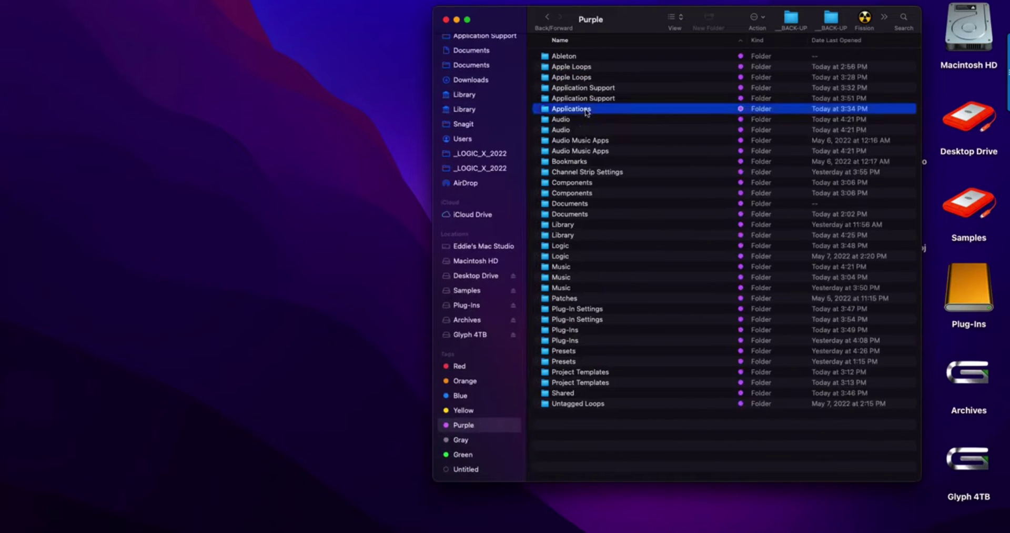
pyautogui.press('super+i')
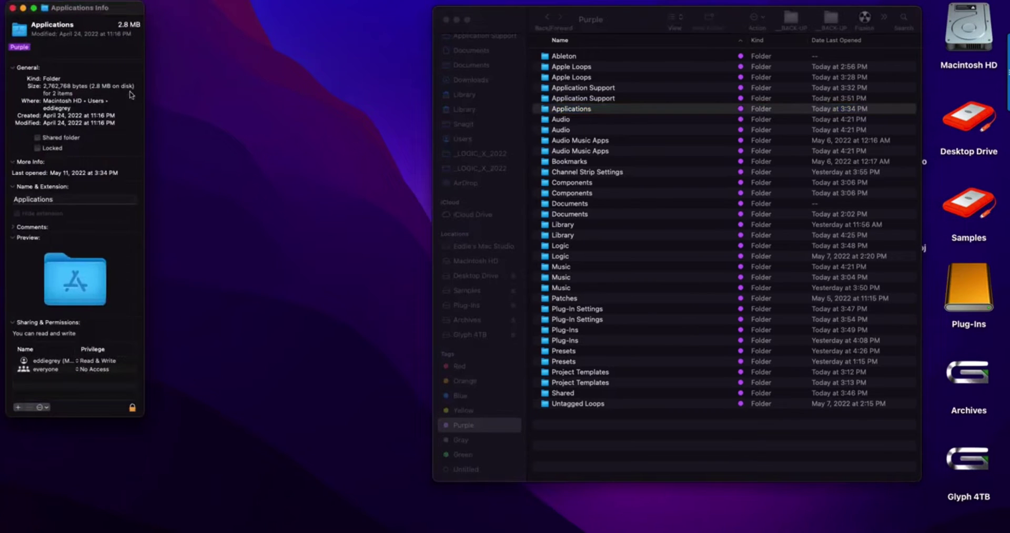
# - Tag the top-level Applications folder on Macintosh HD purple
pyautogui.scroll(1, 495, 173)
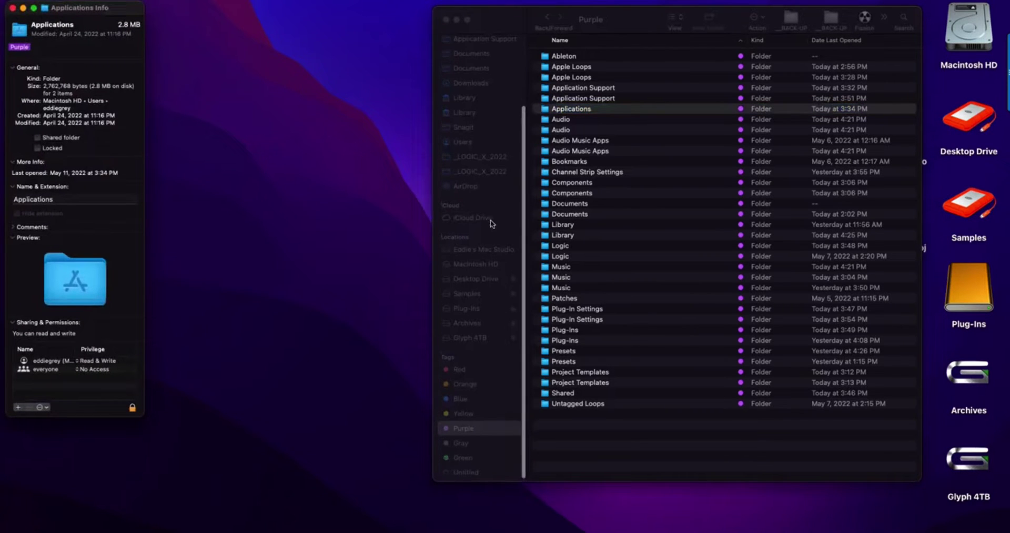
pyautogui.scroll(3, 487, 210)
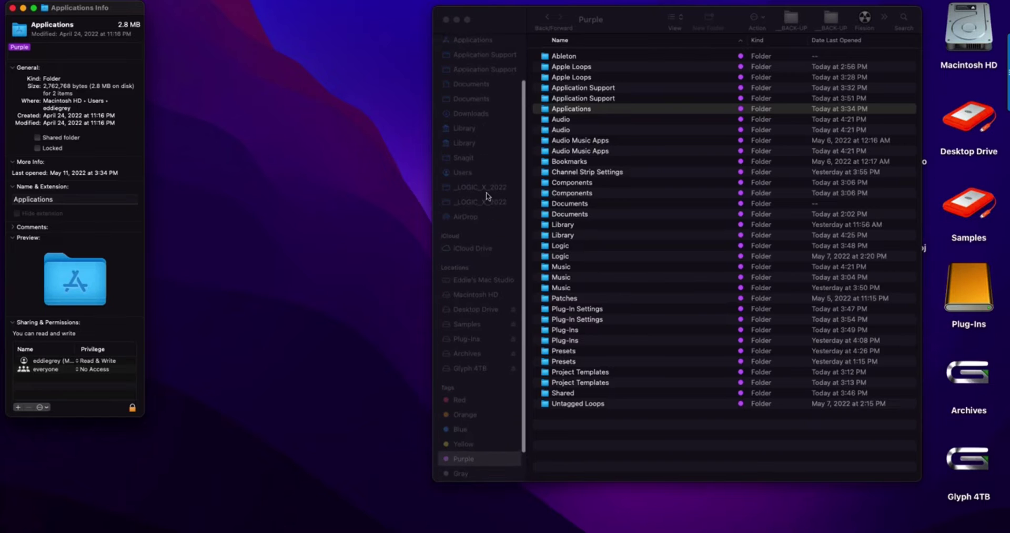
pyautogui.click(484, 294)
pyautogui.click(484, 296)
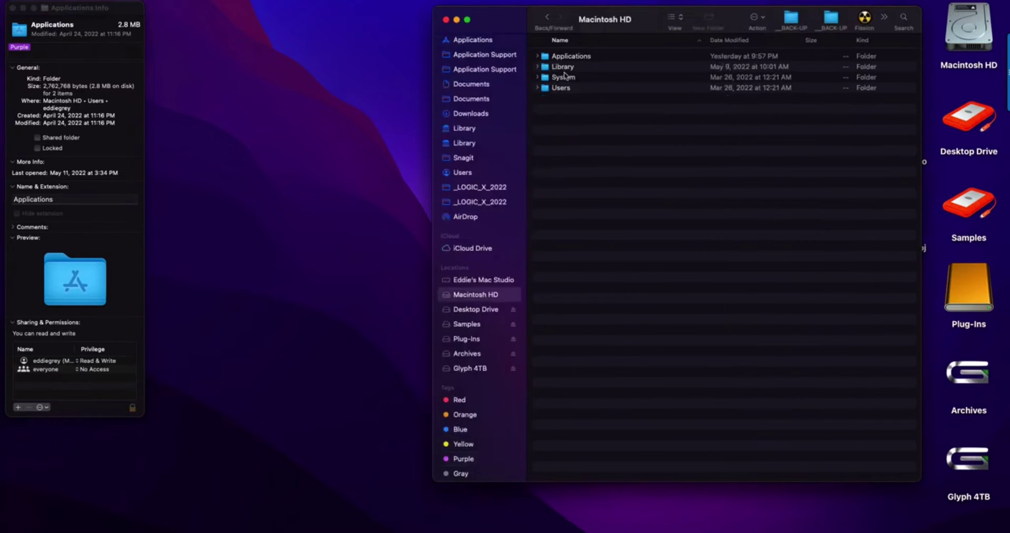
pyautogui.click(579, 59)
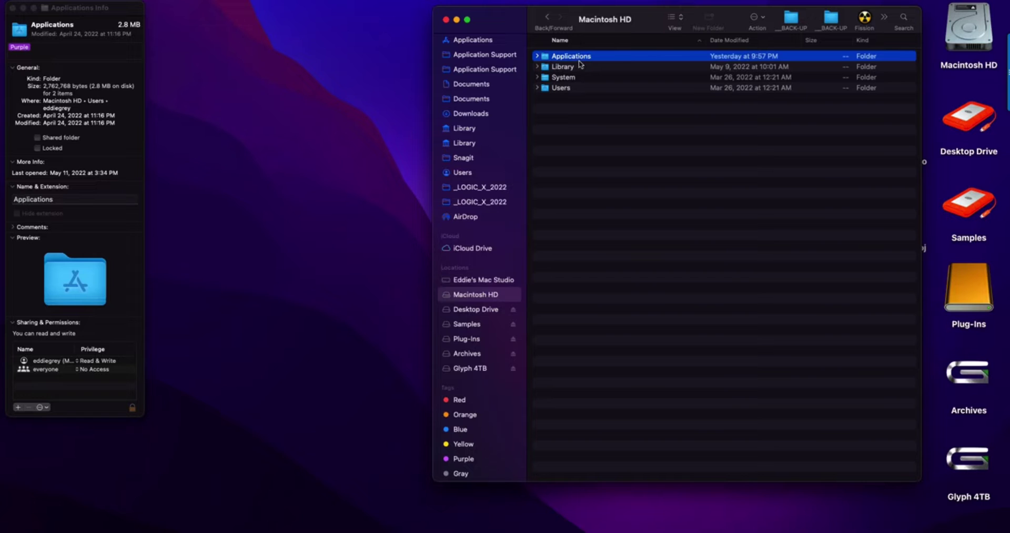
pyautogui.rightClick(568, 56)
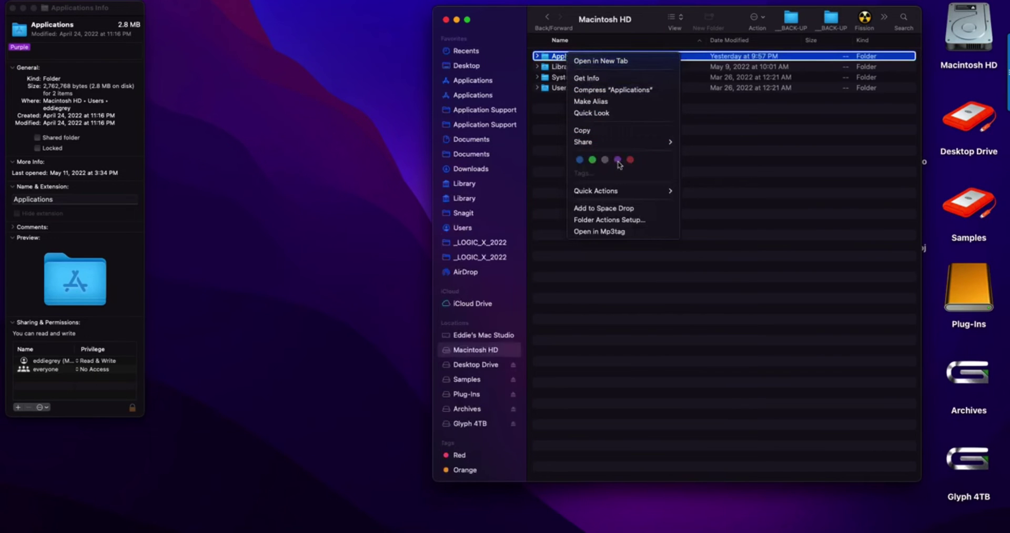
pyautogui.click(618, 161)
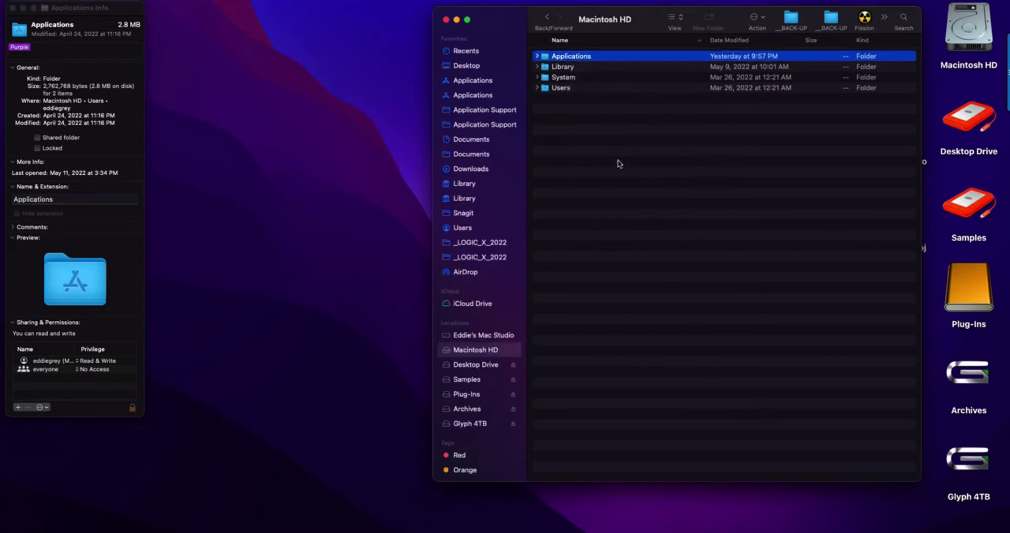
pyautogui.rightClick(636, 56)
pyautogui.click(583, 146)
# - Browse the Users folder and the user's own Applications folder
pyautogui.click(537, 56)
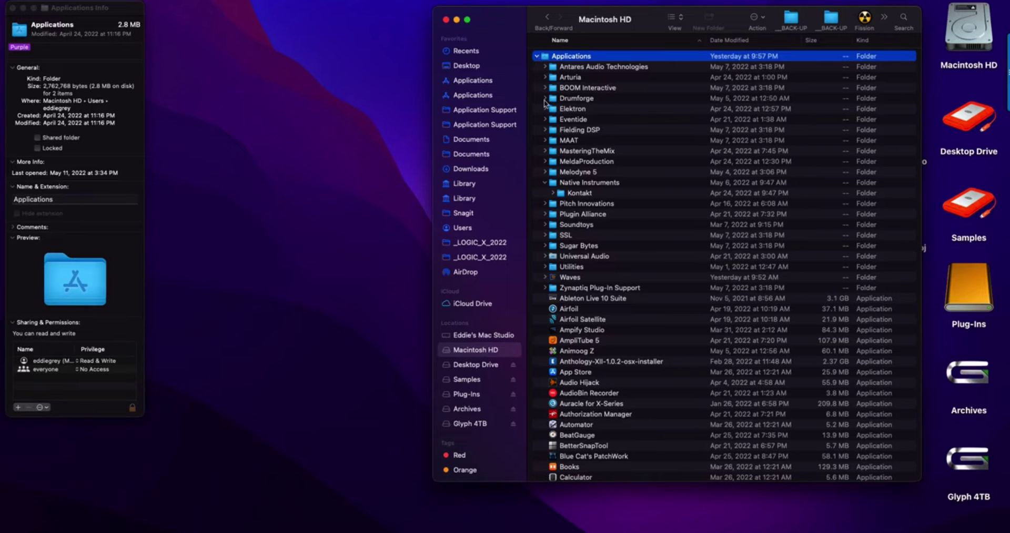
pyautogui.click(537, 57)
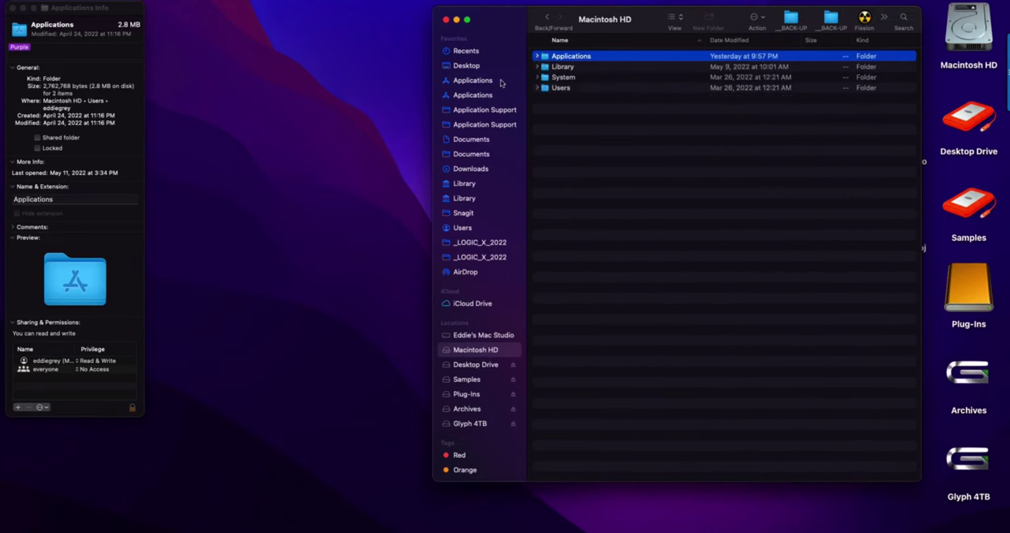
pyautogui.click(490, 95)
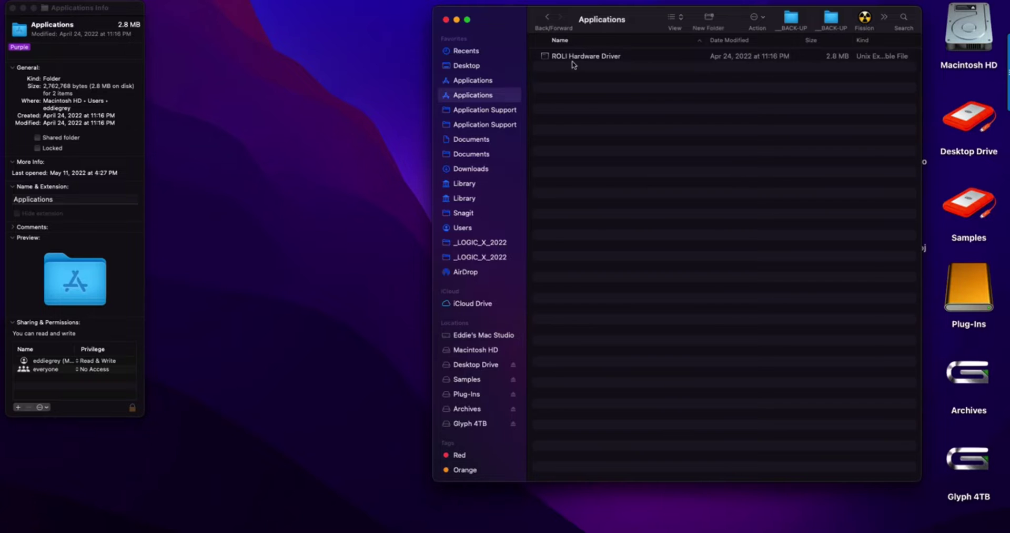
pyautogui.press('super+bracketleft')
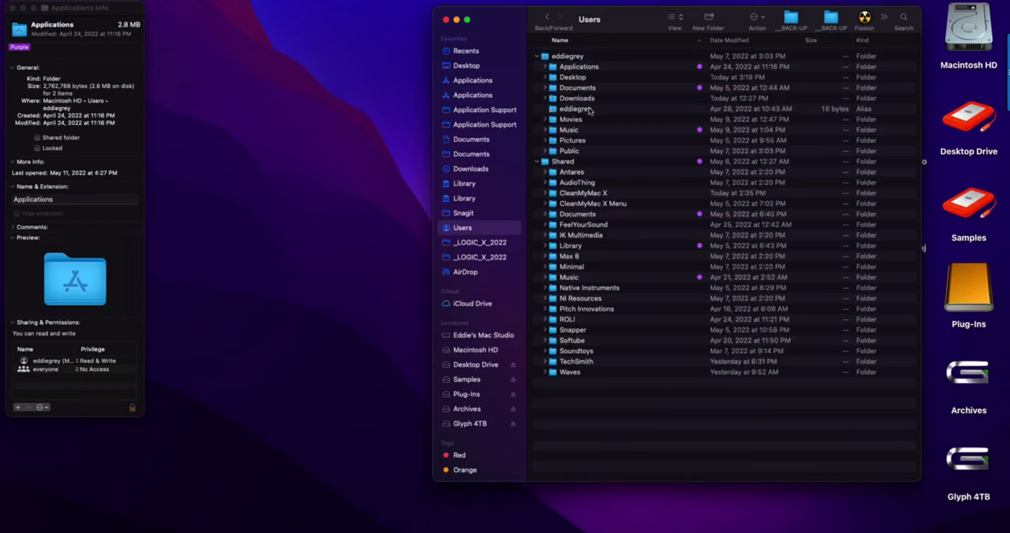
pyautogui.click(589, 67)
pyautogui.press('Right')
pyautogui.click(590, 74)
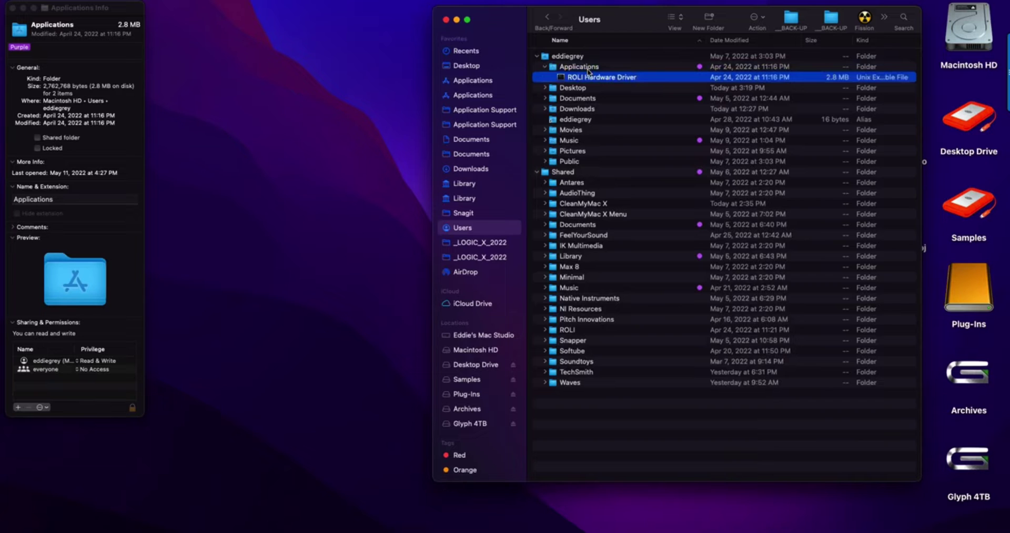
pyautogui.press('Left')
pyautogui.press('Left')
pyautogui.press('Left')
pyautogui.press('Left')
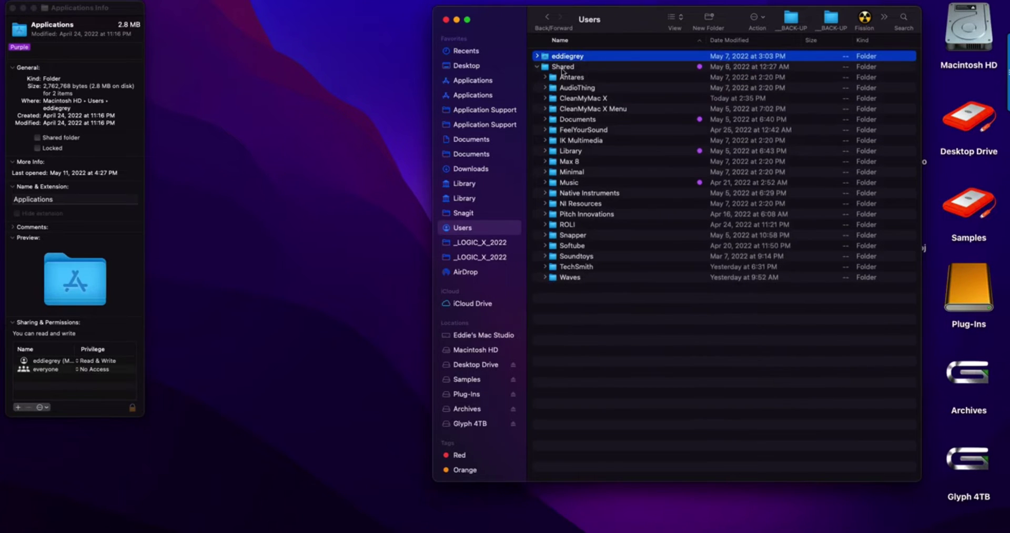
# - Close the Applications info window and go back to the Purple tag list
pyautogui.click(95, 73)
pyautogui.press('cmd+w')
pyautogui.scroll(-5, 457, 433)
pyautogui.click(463, 424)
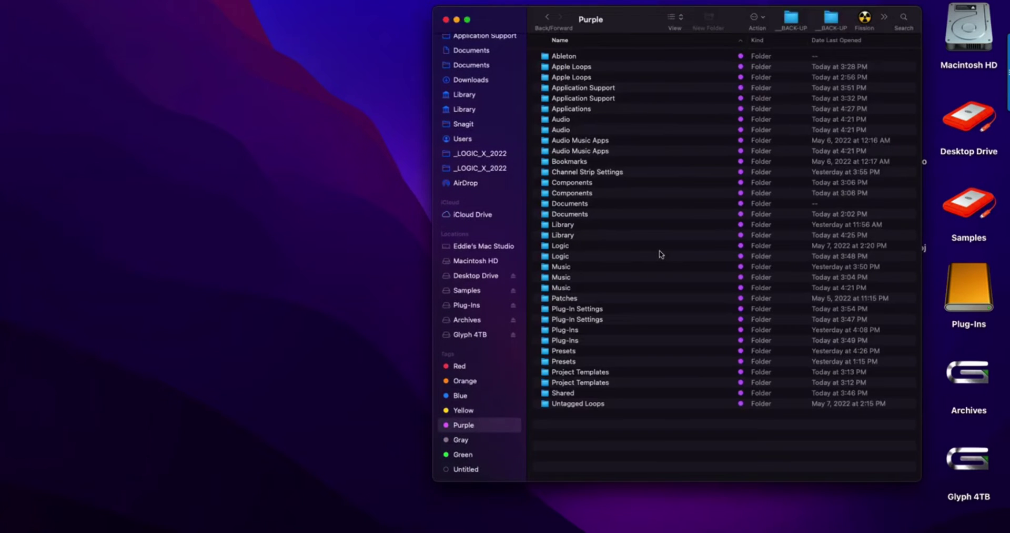
# - Open info windows for both purple-tagged Audio folders
pyautogui.click(587, 120)
pyautogui.keyDown('shift'); pyautogui.click(586, 131); pyautogui.keyUp('shift')
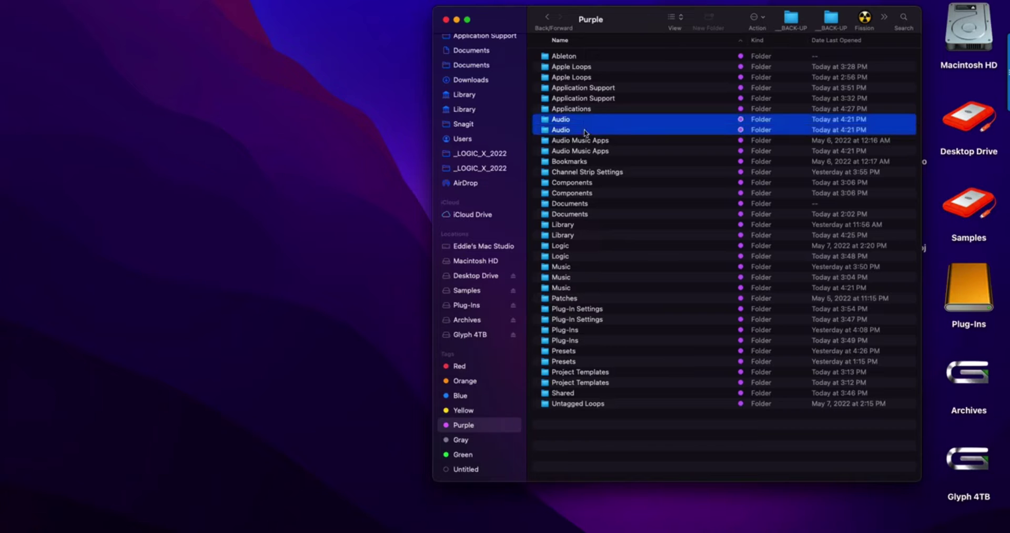
pyautogui.press('super+i')
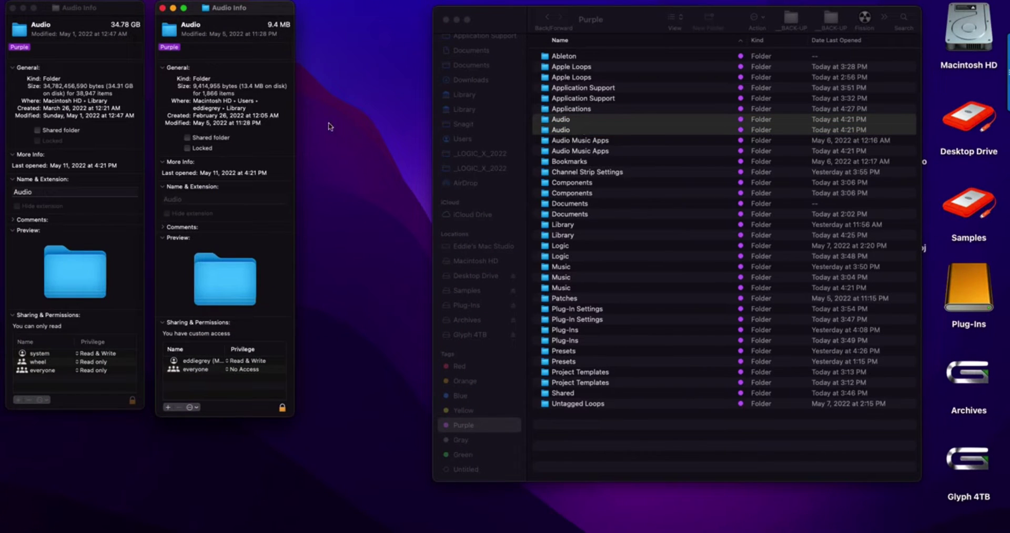
pyautogui.click(578, 152)
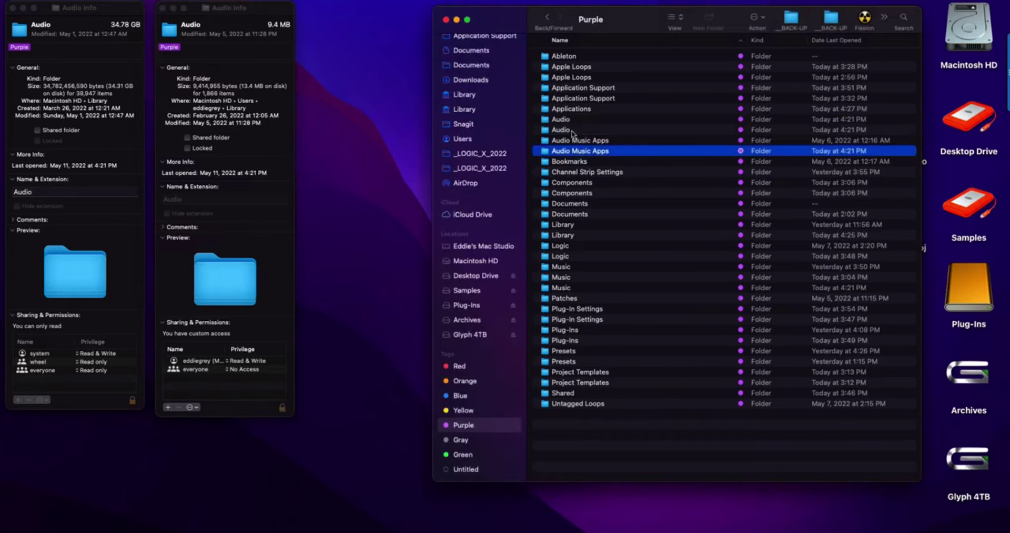
# - Open the first Audio folder and browse Plug-Ins > Components and Presets
pyautogui.click(561, 119)
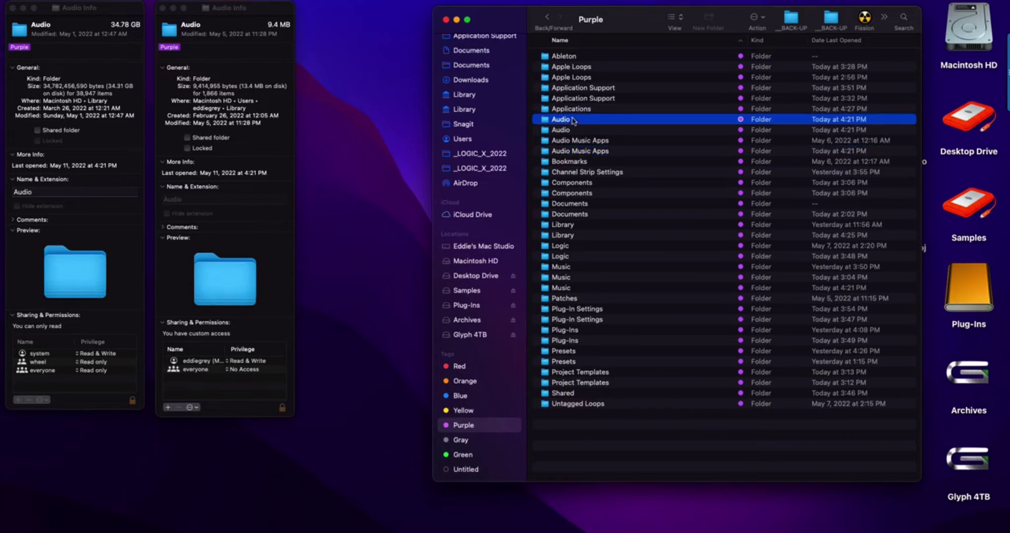
pyautogui.doubleClick(572, 120)
pyautogui.click(591, 56)
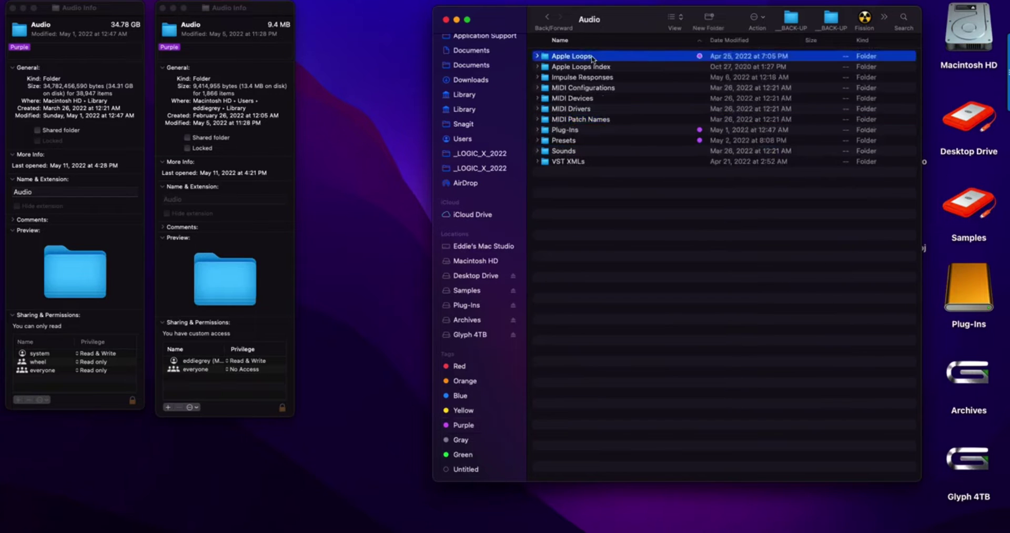
pyautogui.click(598, 132)
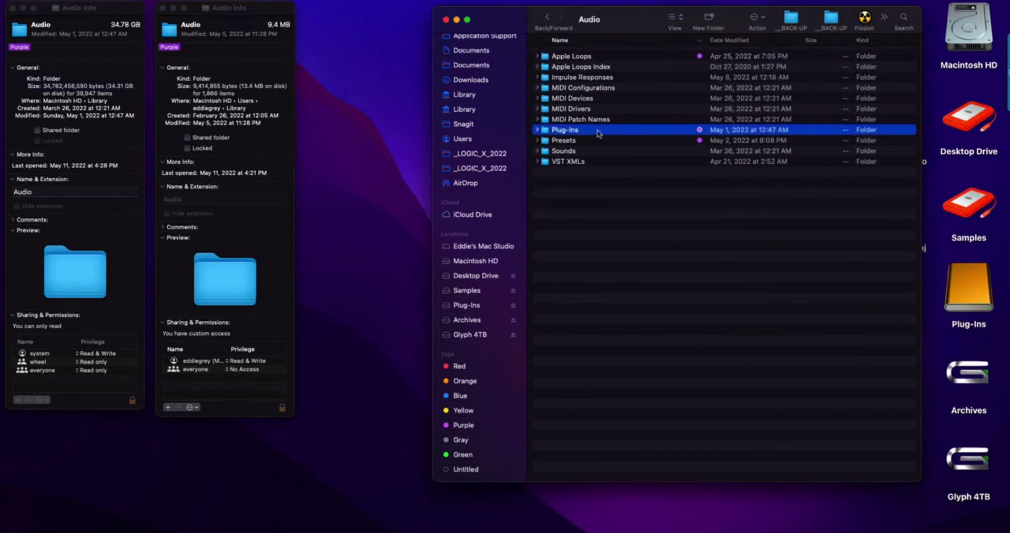
pyautogui.press('Right')
pyautogui.press('Down')
pyautogui.press('Right')
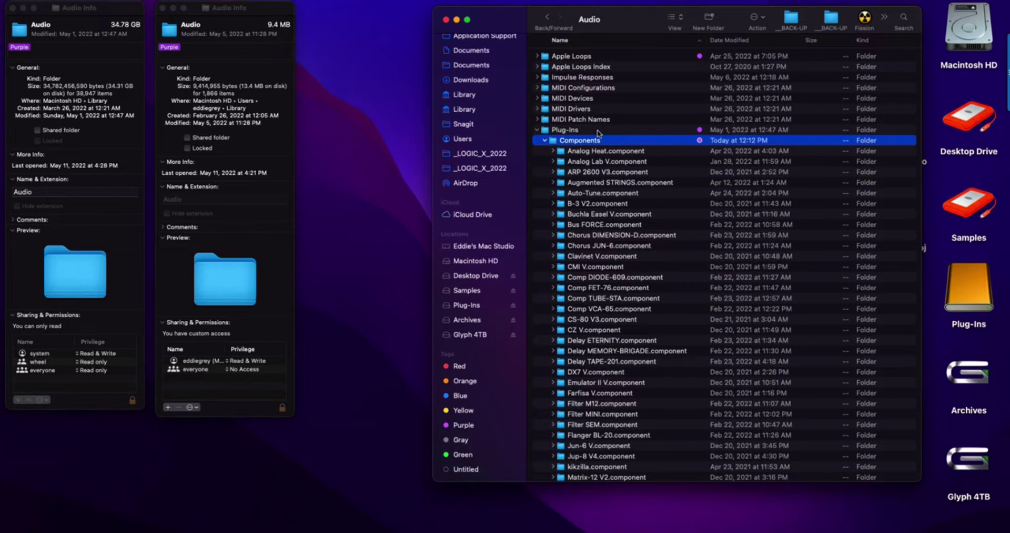
pyautogui.press('Left')
pyautogui.press('Left')
pyautogui.press('Left')
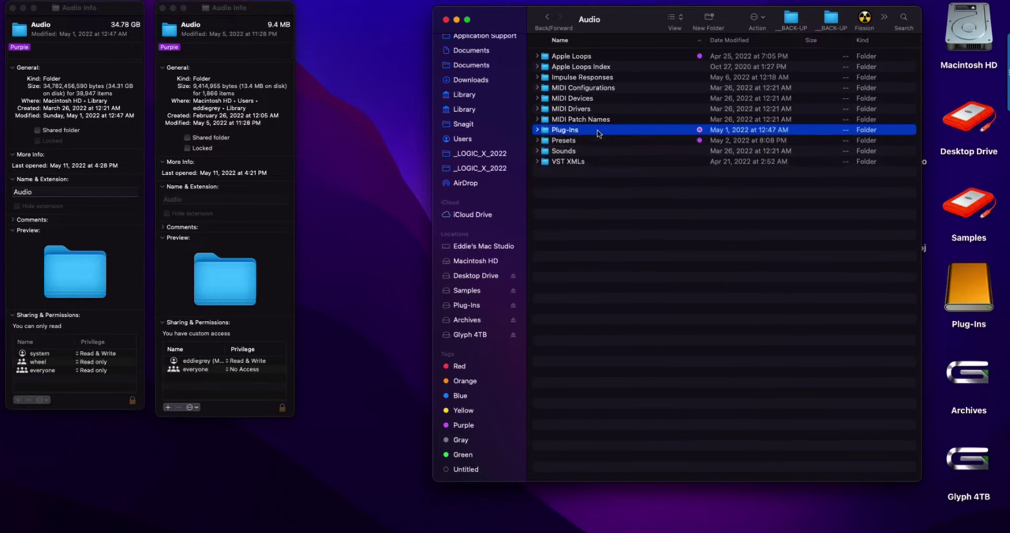
pyautogui.press('Down')
pyautogui.press('Right')
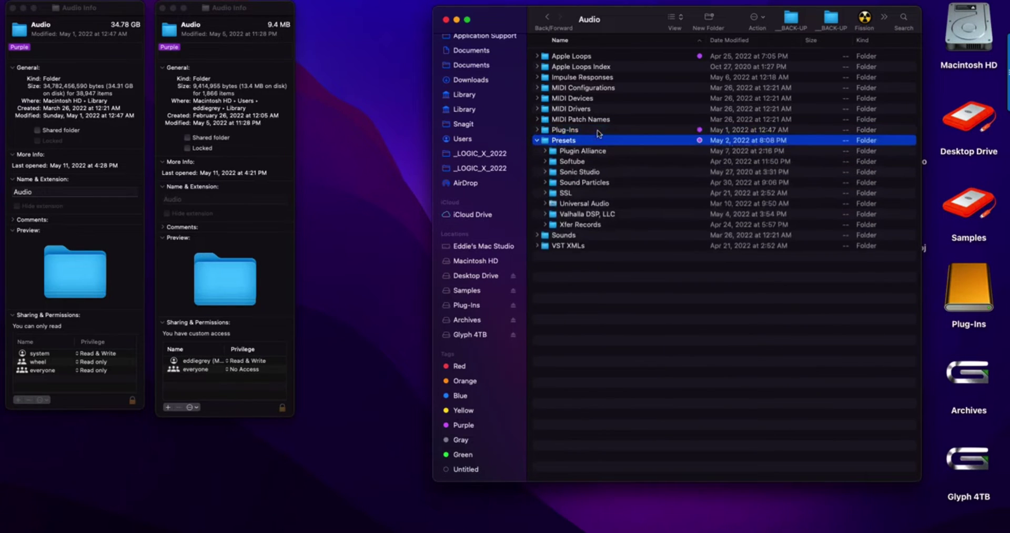
pyautogui.press('Left')
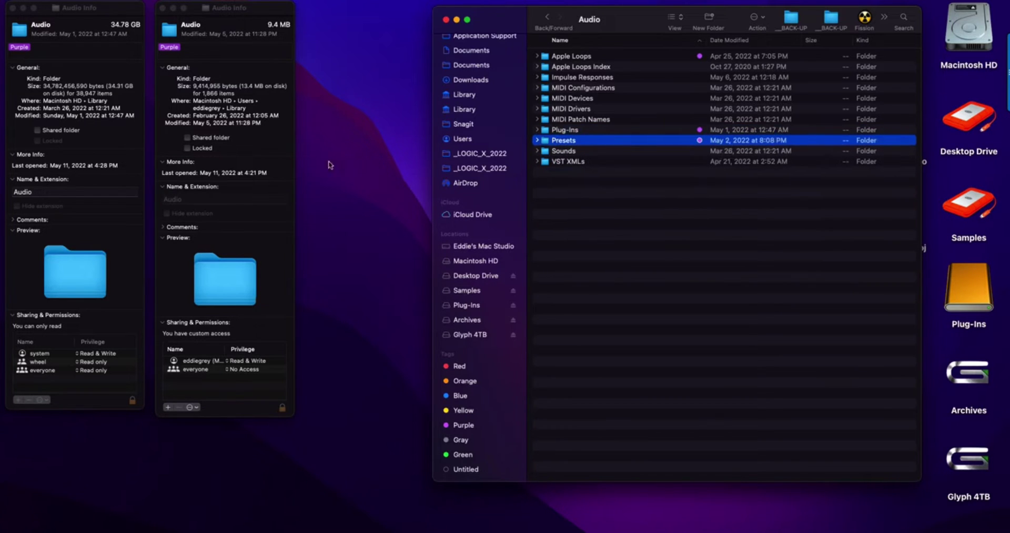
# - Compare the two Audio info windows and close the system Library one
pyautogui.click(245, 151)
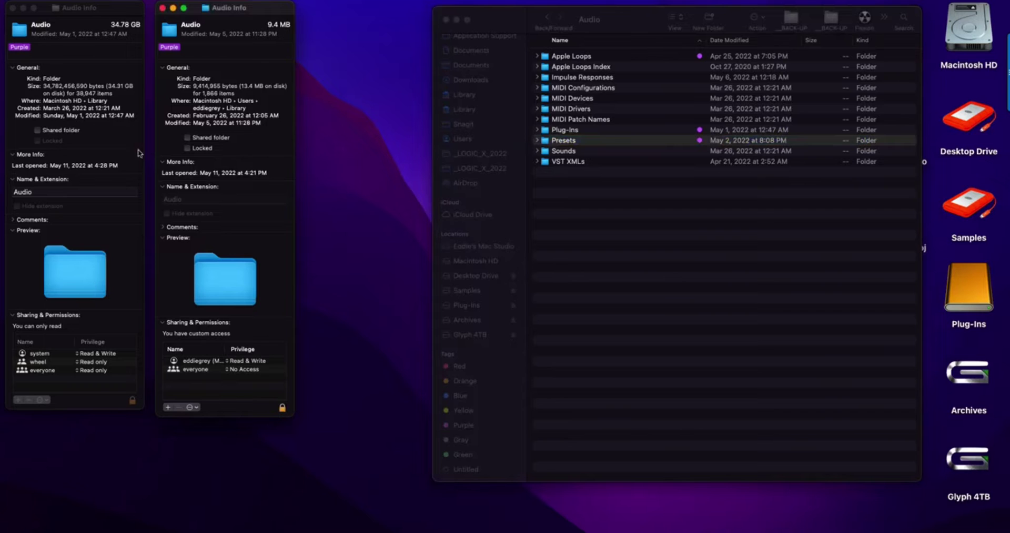
pyautogui.click(110, 139)
pyautogui.press('super+w')
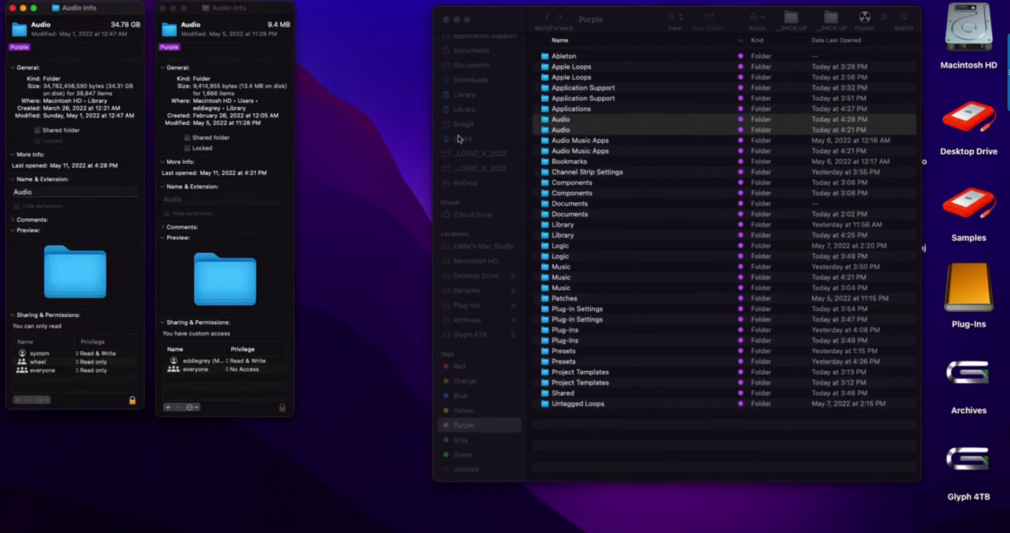
# - Go through Users and the home folder to open the user Library's Audio folder
pyautogui.click(460, 139)
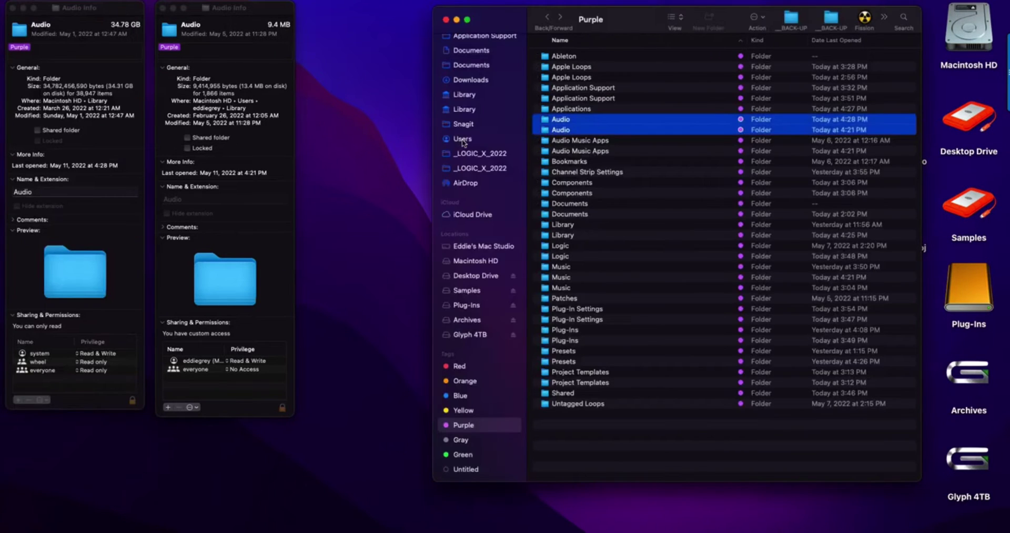
pyautogui.click(462, 140)
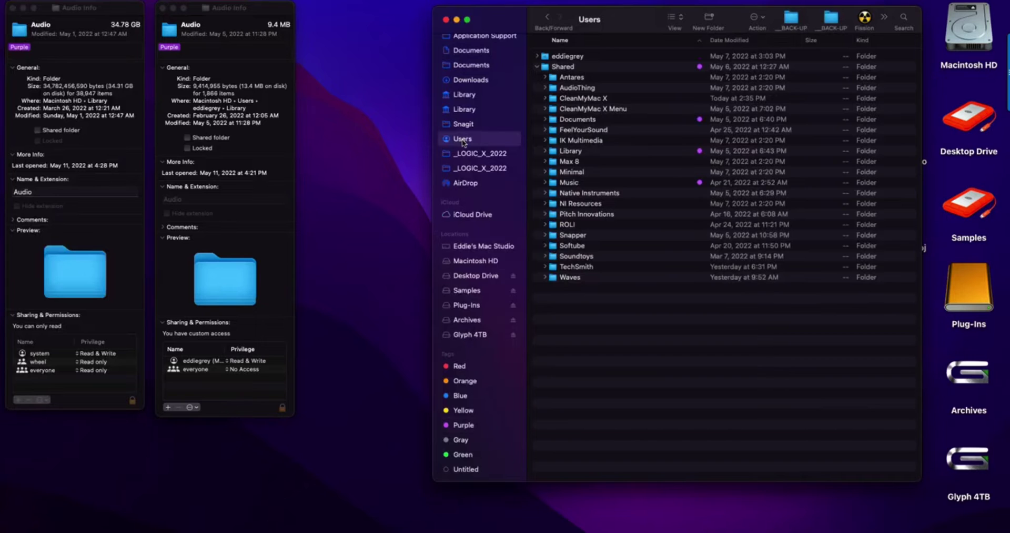
pyautogui.click(537, 65)
pyautogui.click(537, 55)
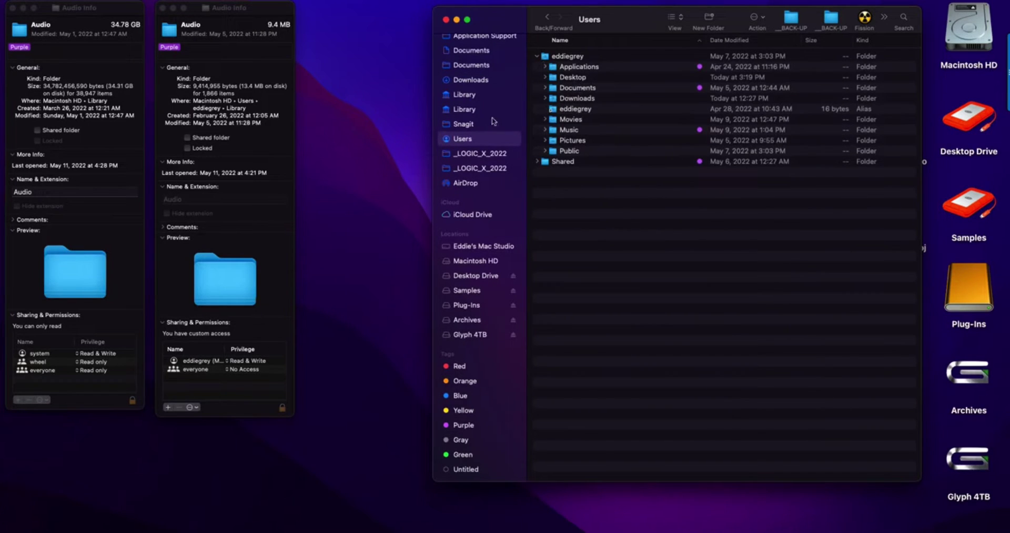
pyautogui.click(462, 110)
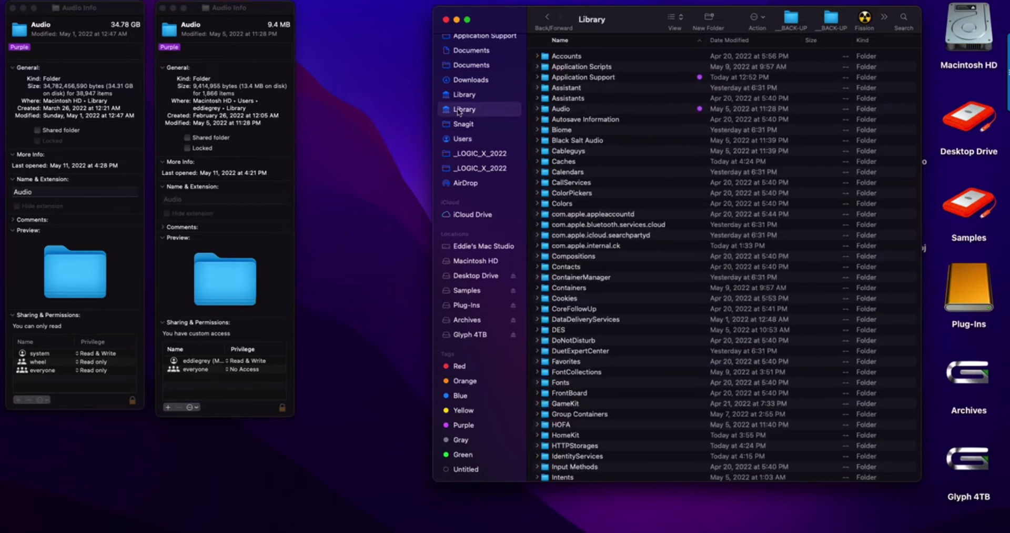
pyautogui.doubleClick(559, 108)
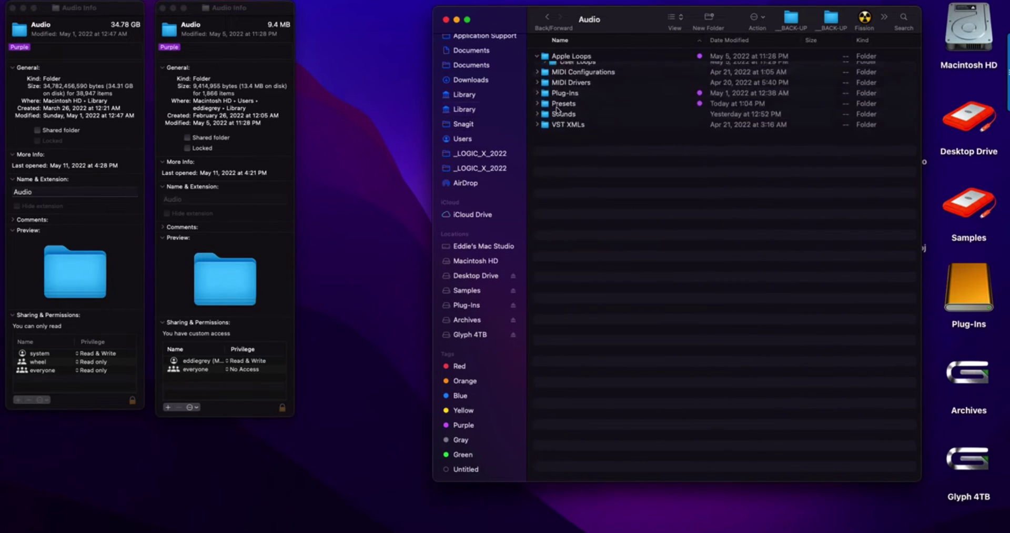
# - Browse Apple Loops' User Loops and Plug-Ins, then expand Presets to list vendor folders
pyautogui.click(591, 67)
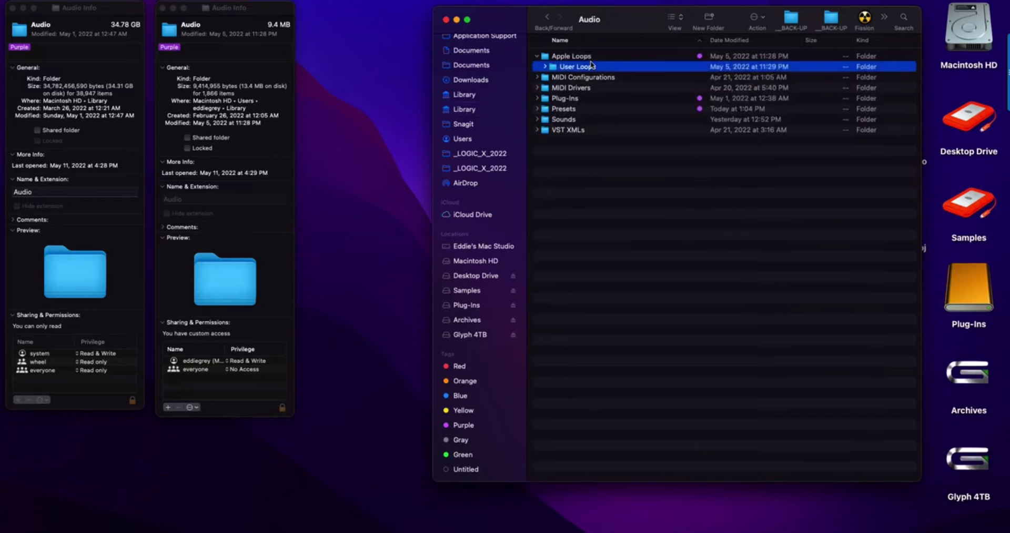
pyautogui.press('Up')
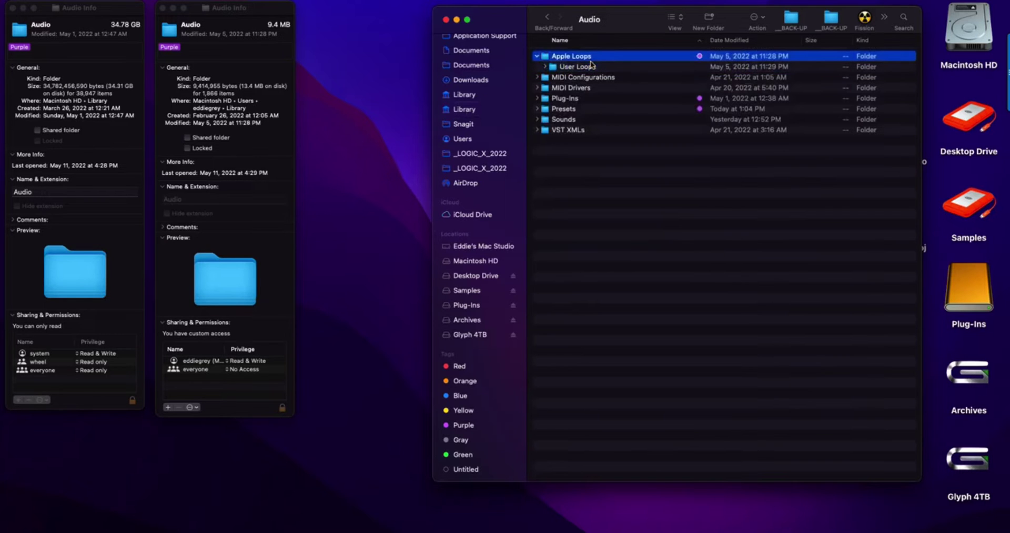
pyautogui.press('Down')
pyautogui.press('Right')
pyautogui.press('Left')
pyautogui.press('Left')
pyautogui.press('Left')
pyautogui.press('Down')
pyautogui.press('Down')
pyautogui.press('Down')
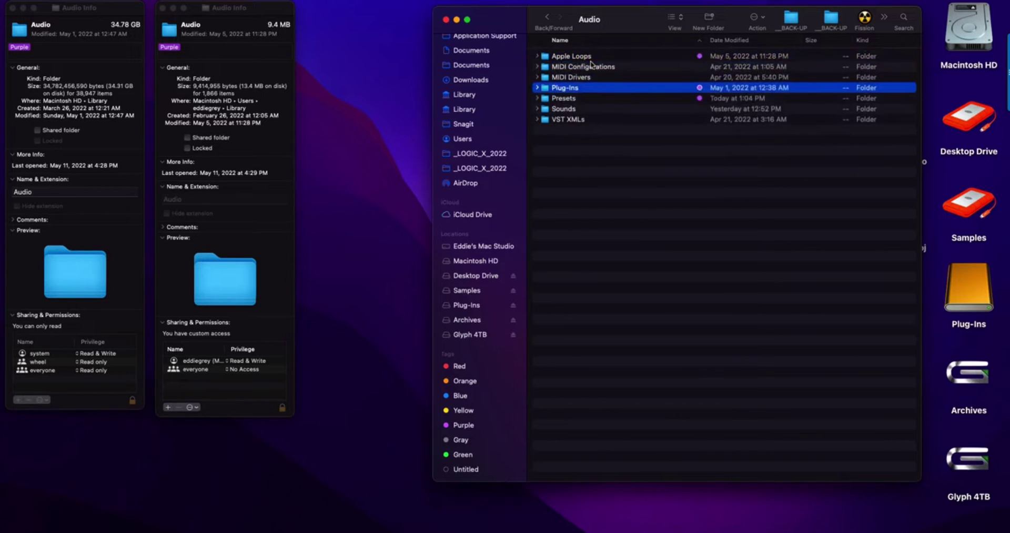
pyautogui.press('Right')
pyautogui.press('Down')
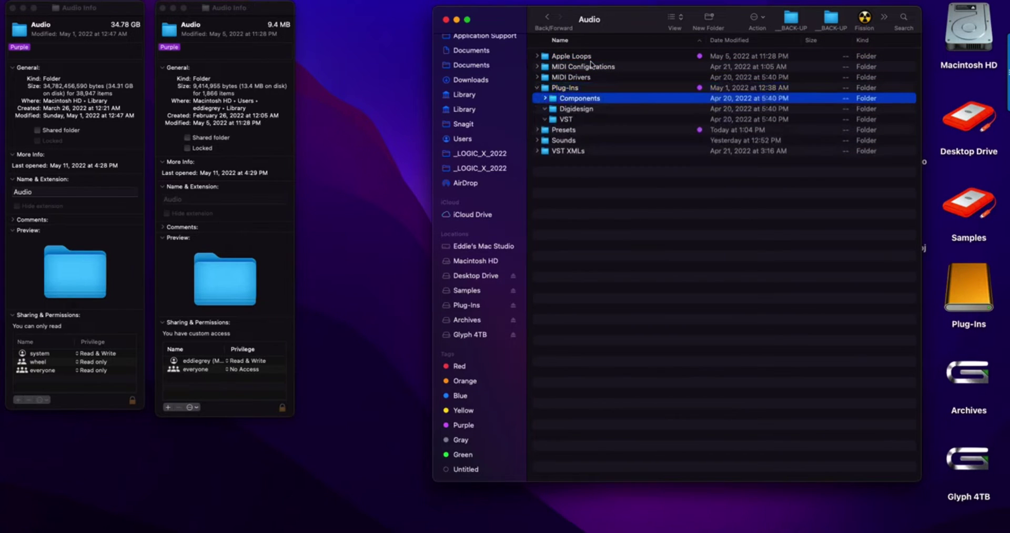
pyautogui.press('Down')
pyautogui.press('Up')
pyautogui.press('Up')
pyautogui.press('Left')
pyautogui.press('Down')
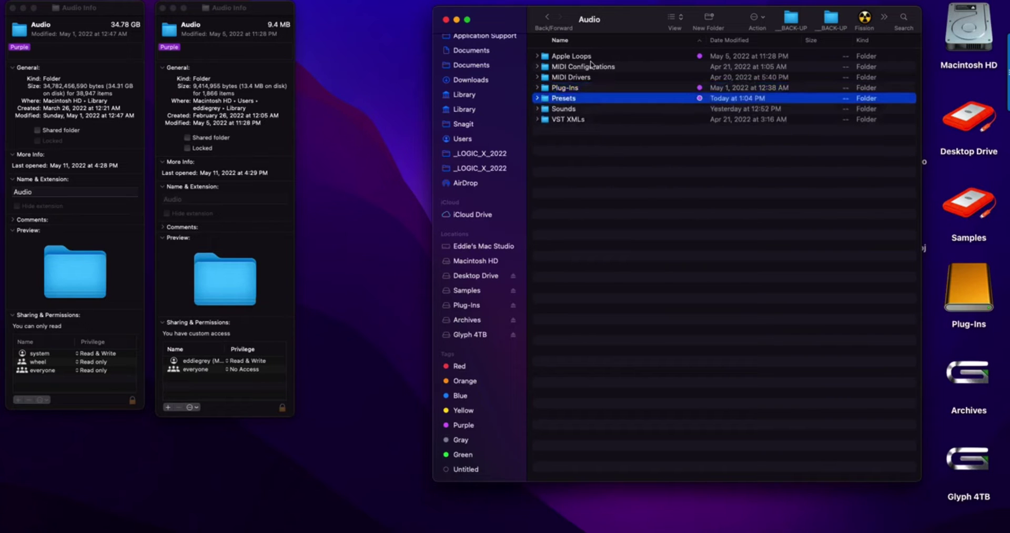
pyautogui.press('Right')
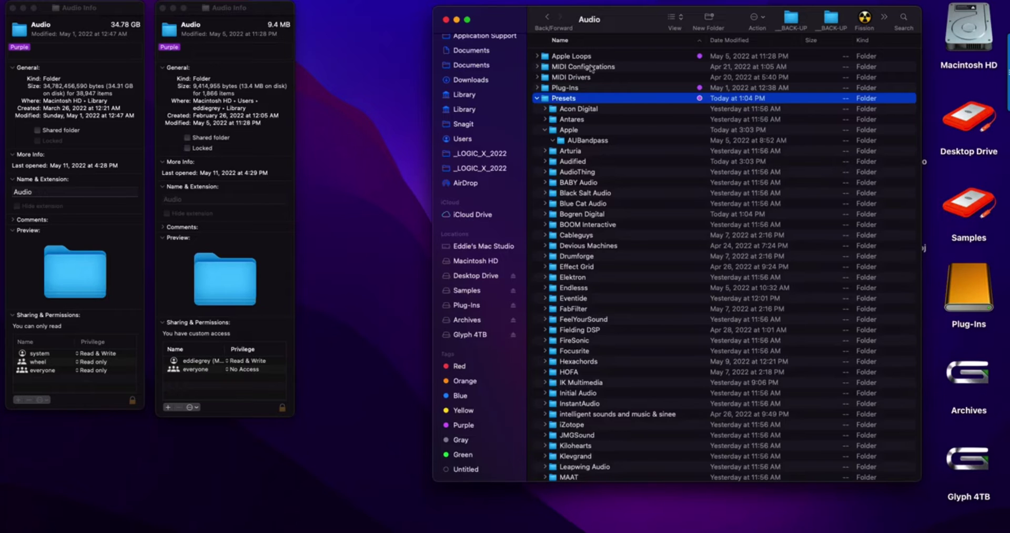
# - Save the DeClick 2 setting as preset TEST and select TEST.aupreset in Acon Digital's folder
pyautogui.click(546, 109)
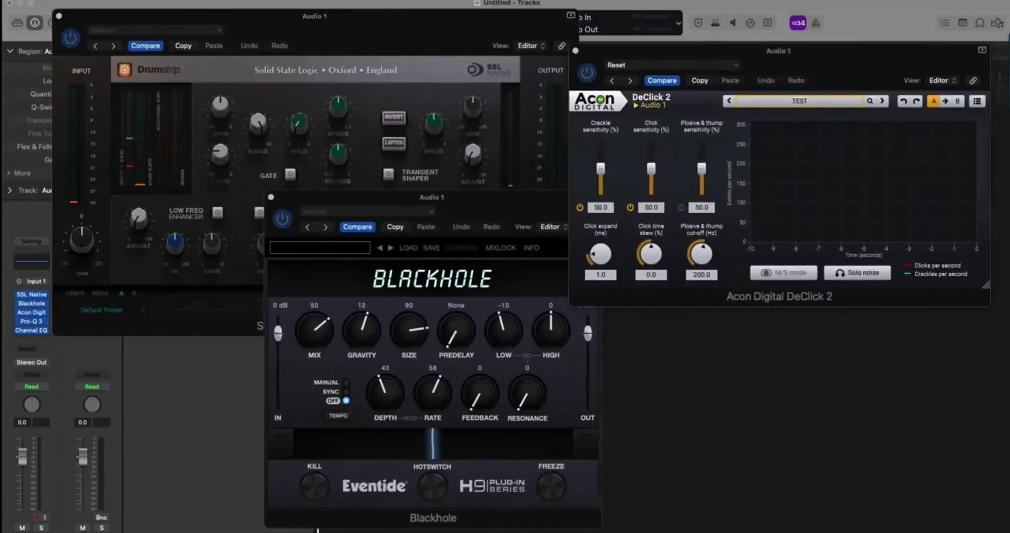
pyautogui.click(807, 101)
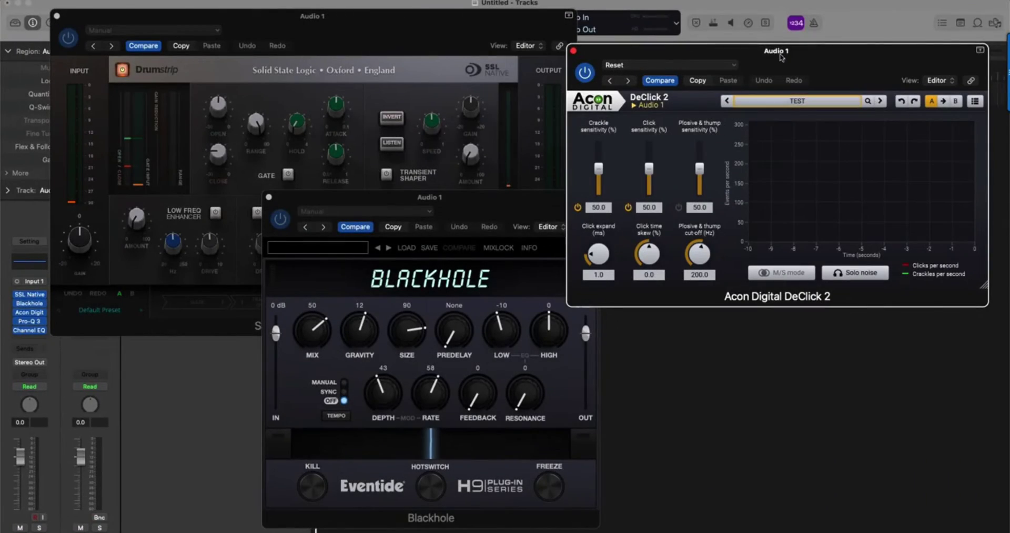
pyautogui.click(693, 67)
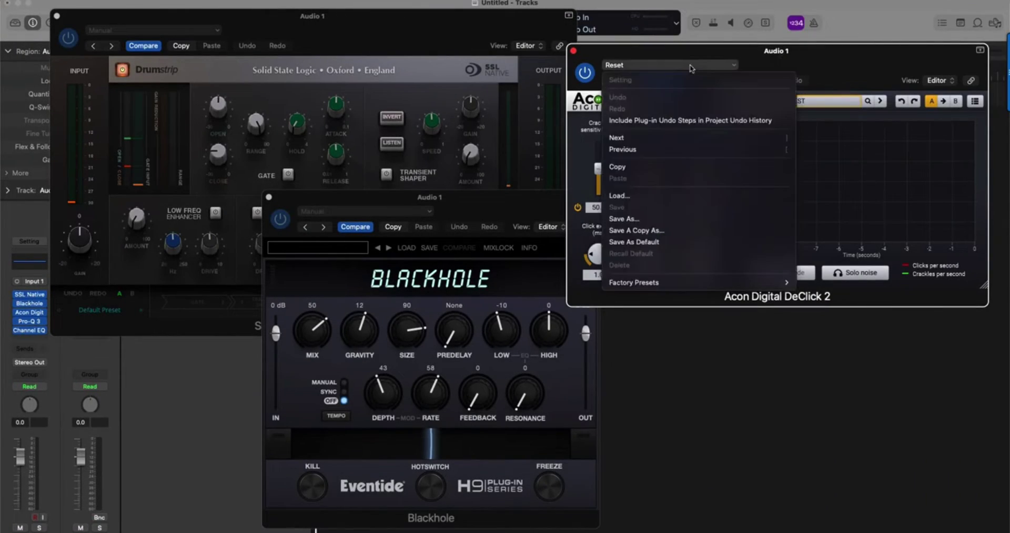
pyautogui.click(666, 223)
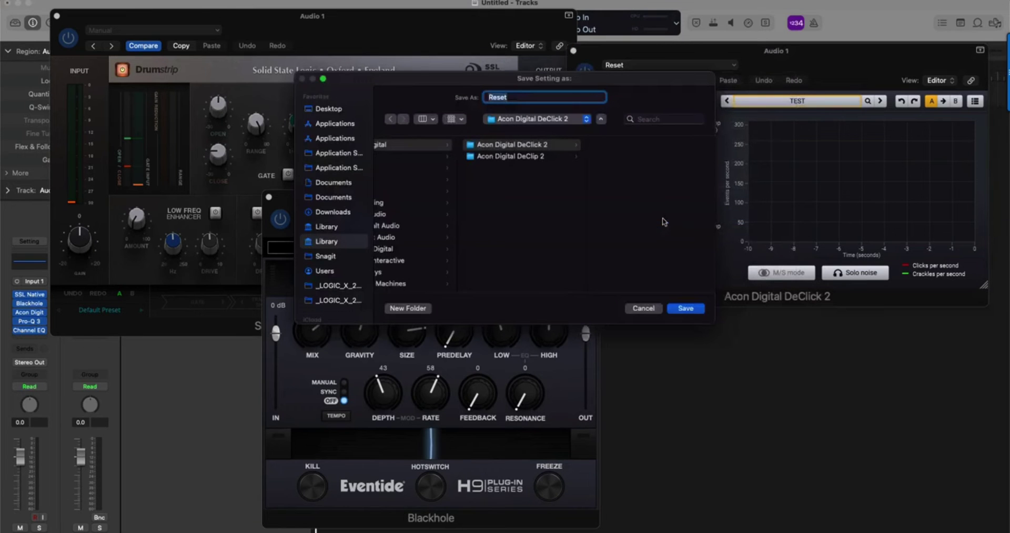
pyautogui.write('TEST')
pyautogui.press('Return')
pyautogui.hotkey('ctrl', 'Left')
pyautogui.click(601, 130)
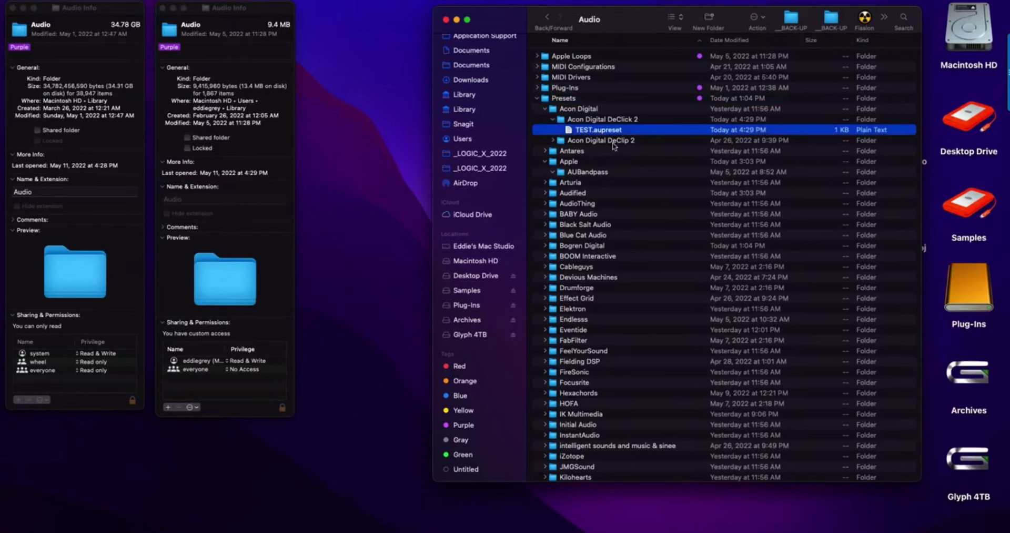
# - Close the Audio info windows and show Info for both purple-tagged Audio Music Apps folders
pyautogui.press('super+w')
pyautogui.press('super+w')
pyautogui.click(464, 424)
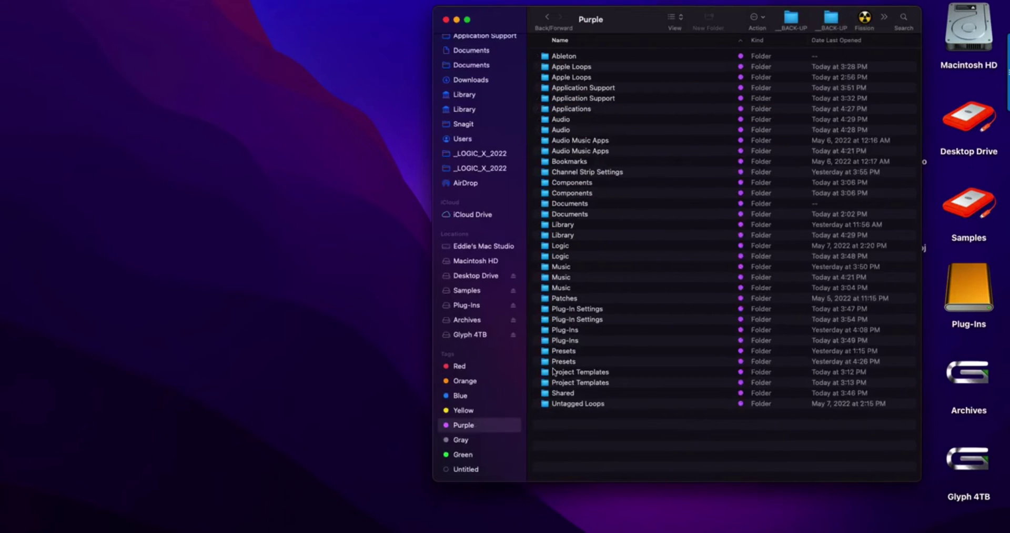
pyautogui.click(587, 142)
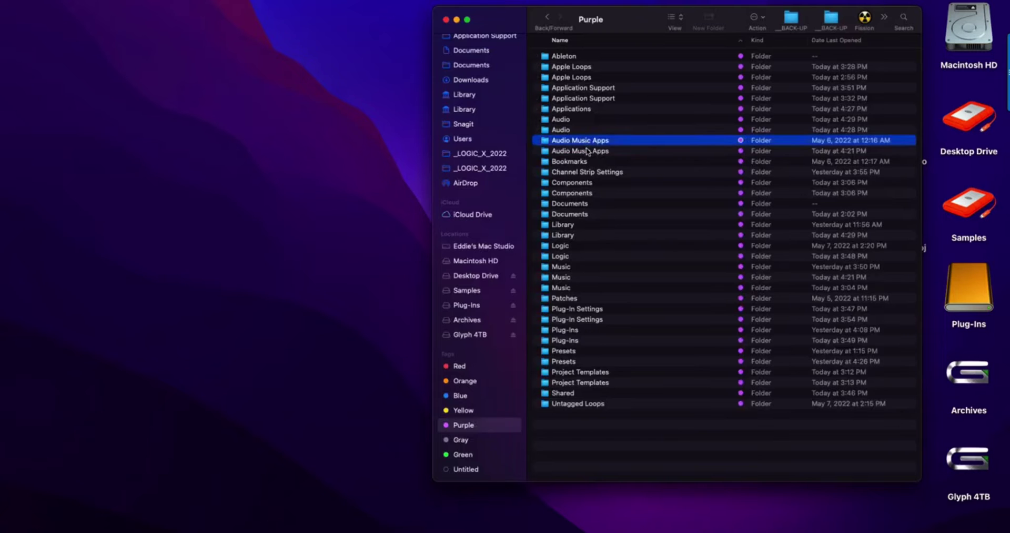
pyautogui.keyDown('shift'); pyautogui.click(588, 151); pyautogui.keyUp('shift')
pyautogui.press('super+i')
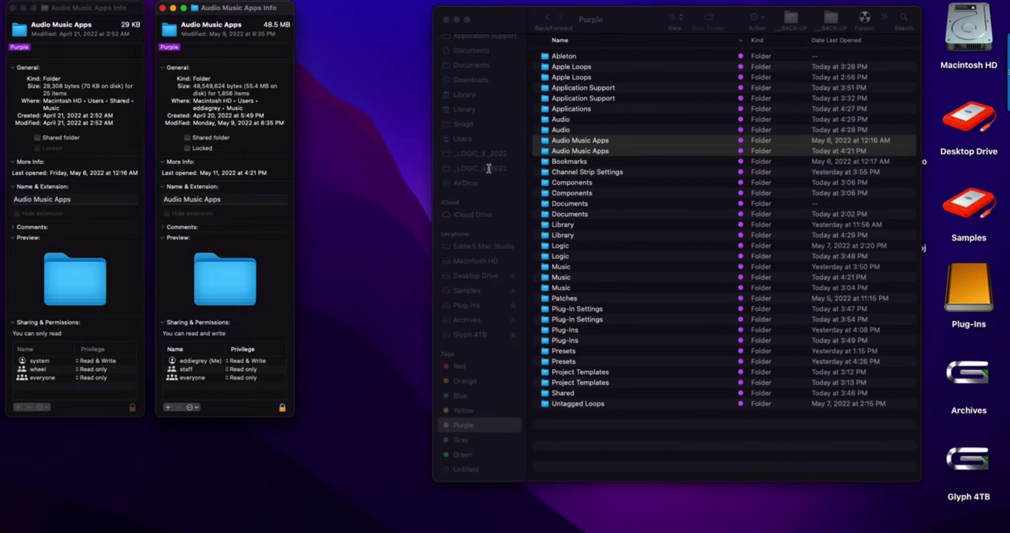
# - Browse Users › Shared and its Shared Music folder, then collapse them again
pyautogui.click(463, 139)
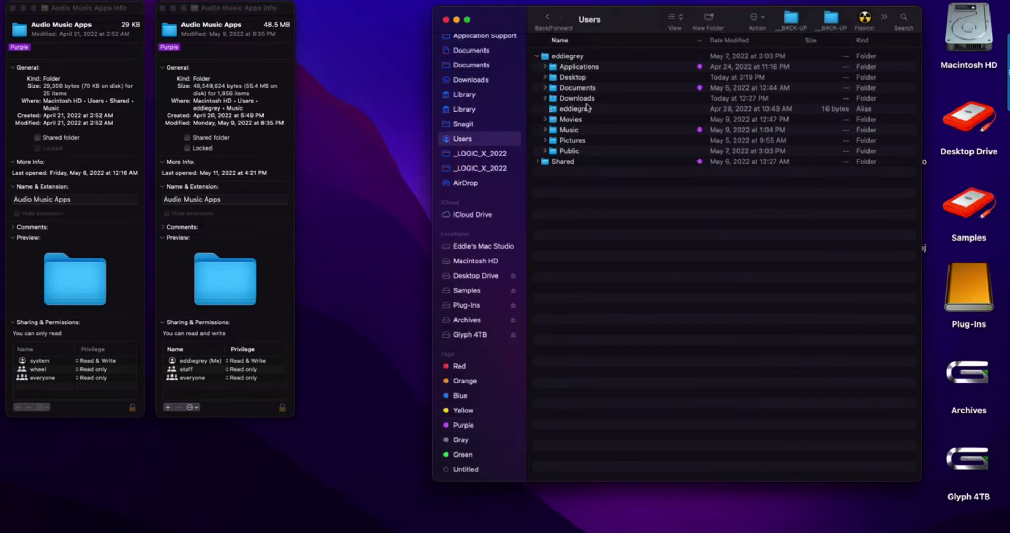
pyautogui.click(580, 164)
pyautogui.press('Right')
pyautogui.click(581, 226)
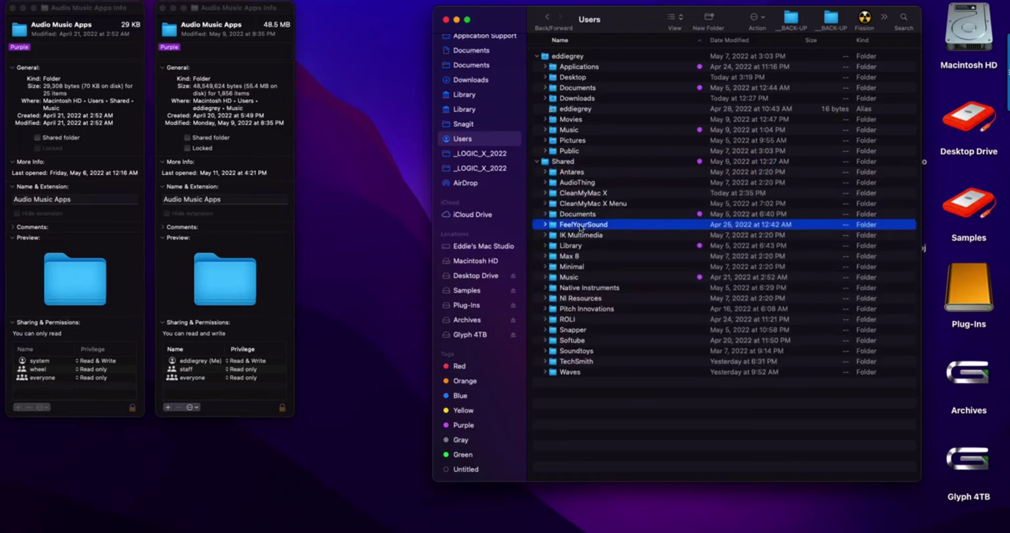
pyautogui.press('Down')
pyautogui.press('Down')
pyautogui.press('Down')
pyautogui.press('Down')
pyautogui.press('Down')
pyautogui.press('Right')
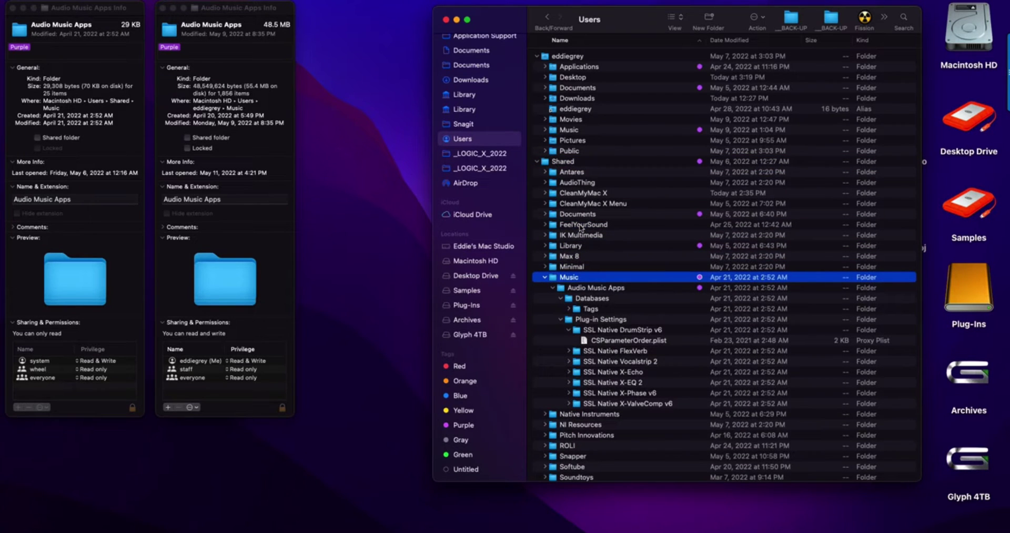
pyautogui.press('Left')
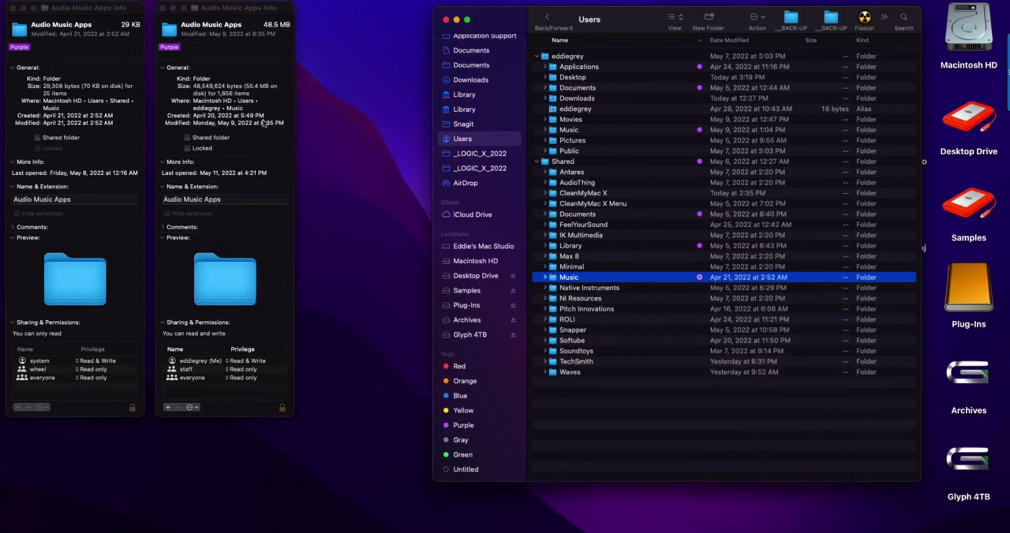
pyautogui.click(537, 161)
# - Open the home folder's Music › Audio Music Apps folder
pyautogui.click(557, 58)
pyautogui.click(577, 133)
pyautogui.press('Right')
pyautogui.press('Down')
pyautogui.press('Down')
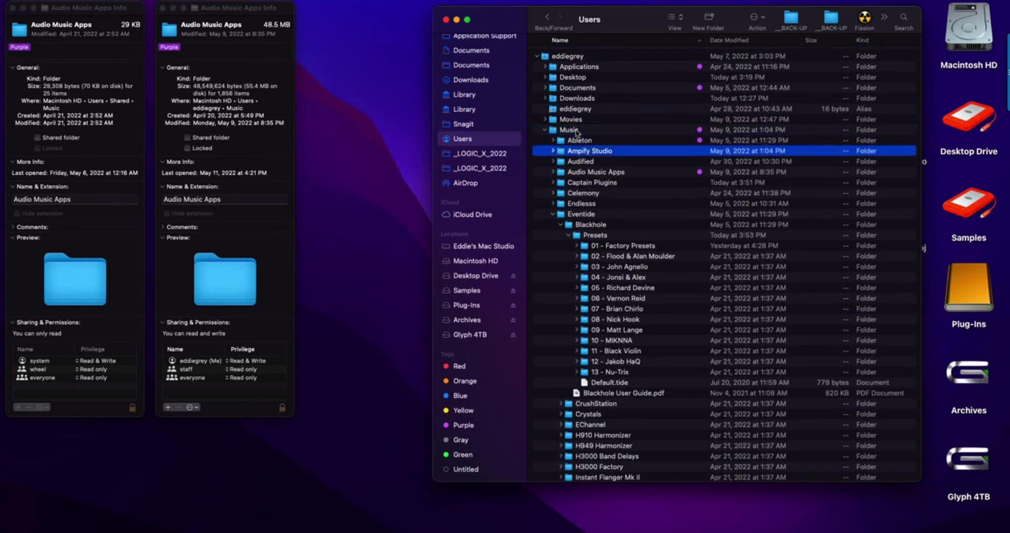
pyautogui.press('super+Down')
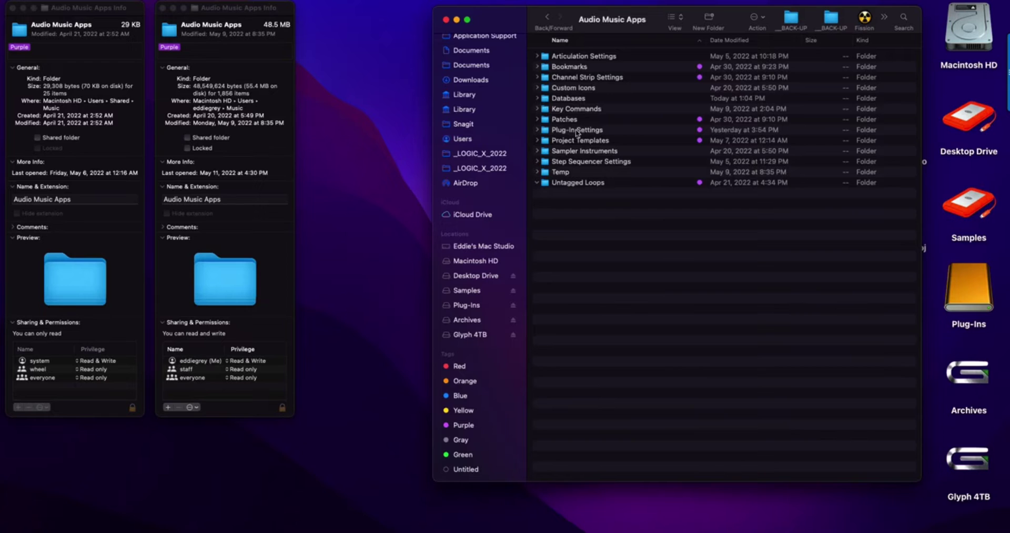
# - Select Articulation Settings, then expand and collapse the Bookmarks folder
pyautogui.click(588, 55)
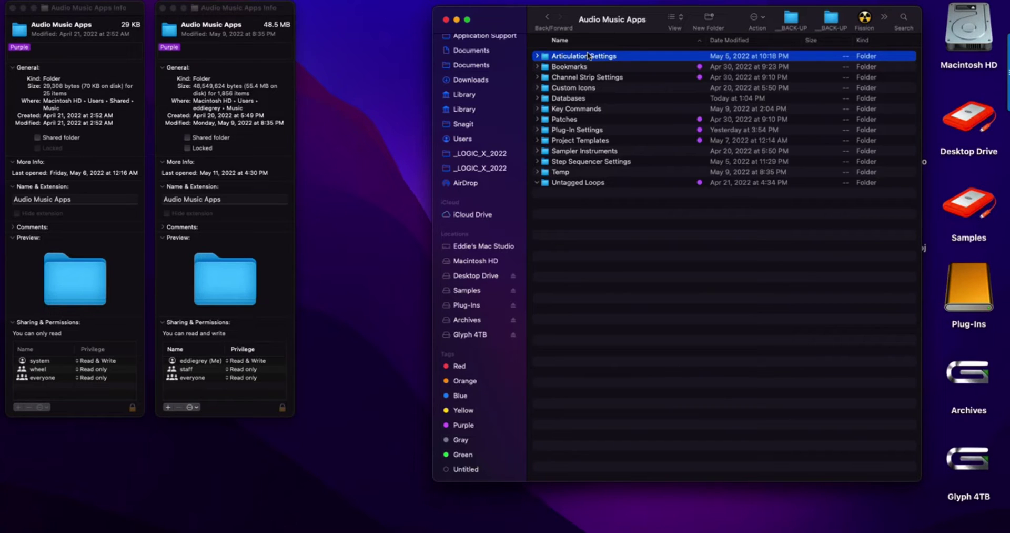
pyautogui.press('Down')
pyautogui.press('Up')
pyautogui.press('Down')
pyautogui.press('Right')
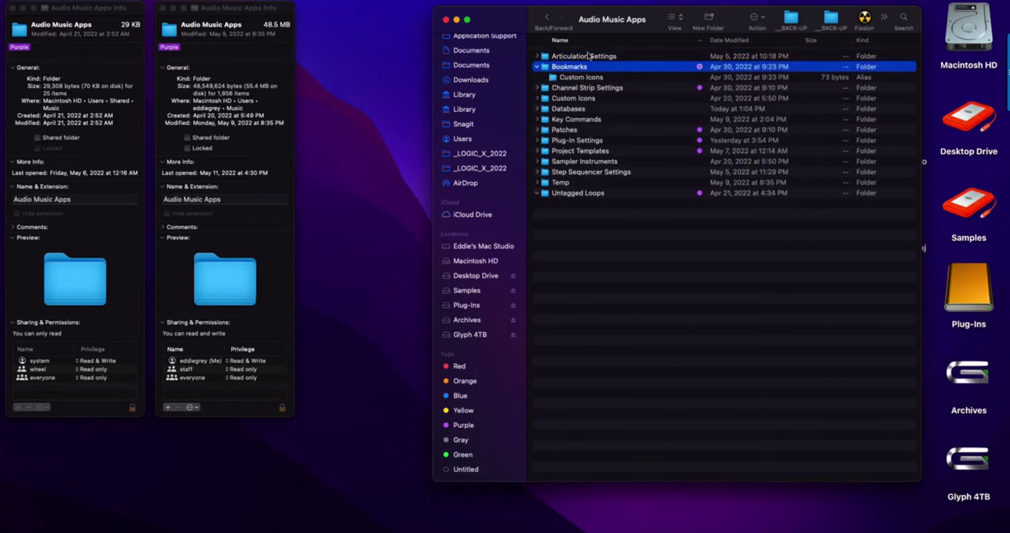
pyautogui.press('Left')
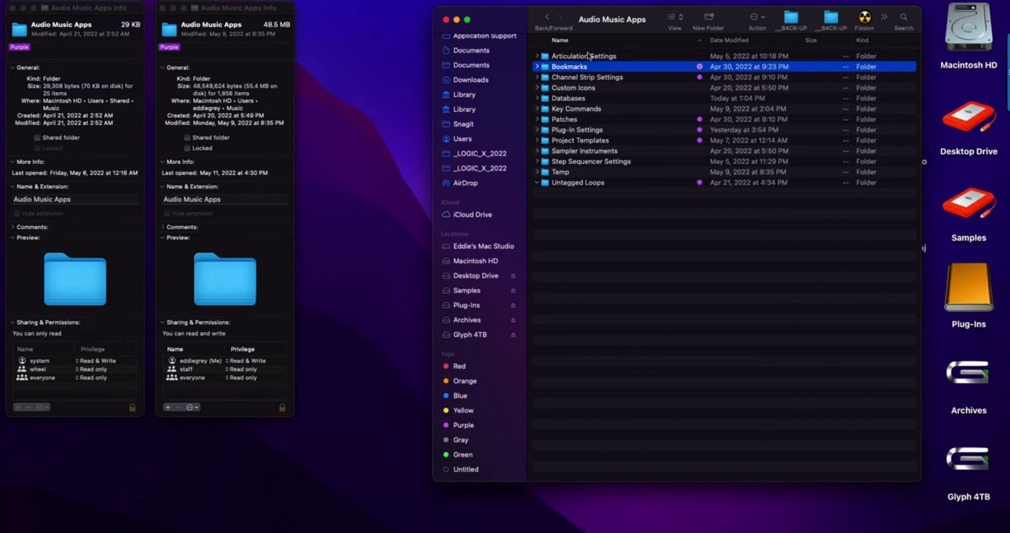
# - Step through Channel Strip Settings, Plug-In Settings, Project Templates and Untagged Loops, then return to the Purple tag
pyautogui.press('Down')
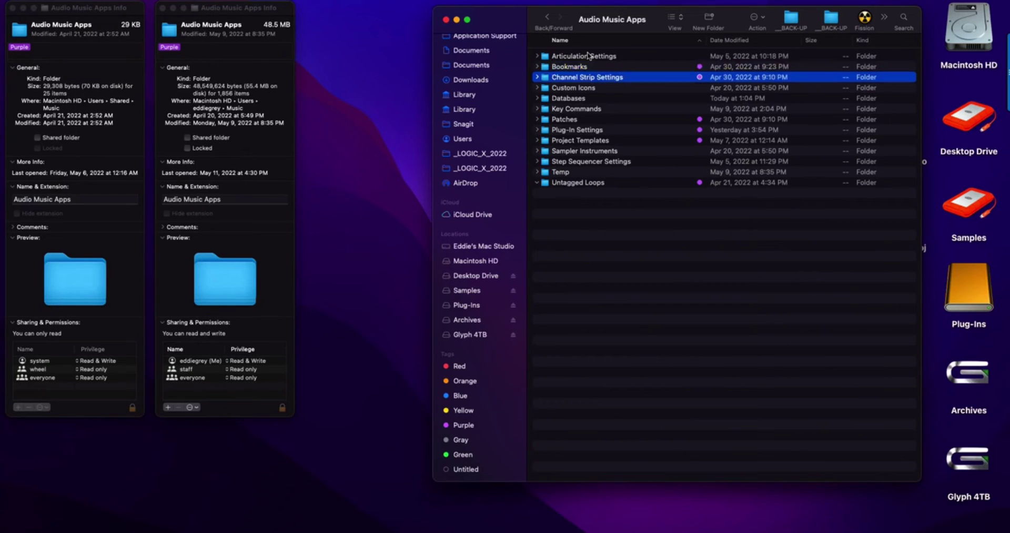
pyautogui.press('Down')
pyautogui.press('Down')
pyautogui.press('Down')
pyautogui.press('Down')
pyautogui.press('Down')
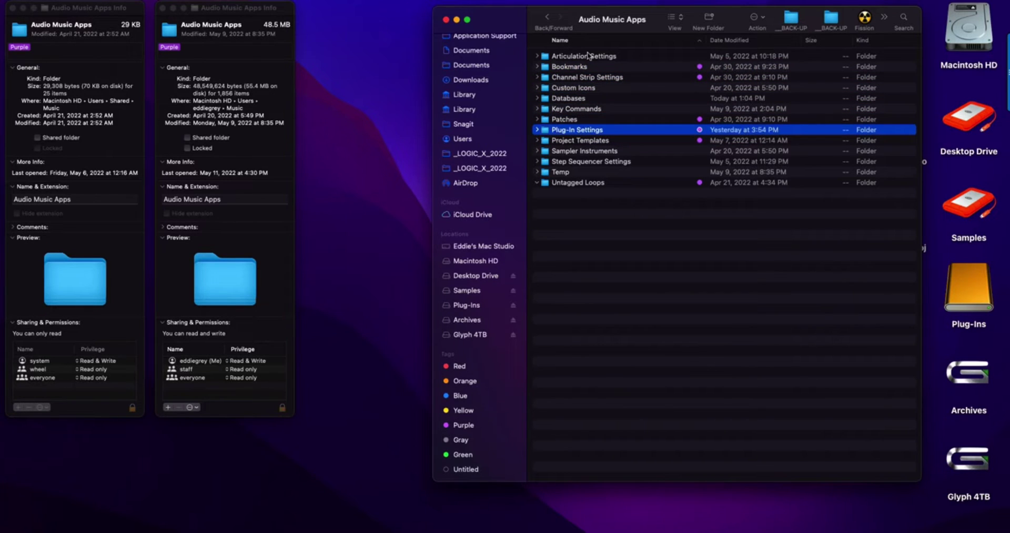
pyautogui.press('Down')
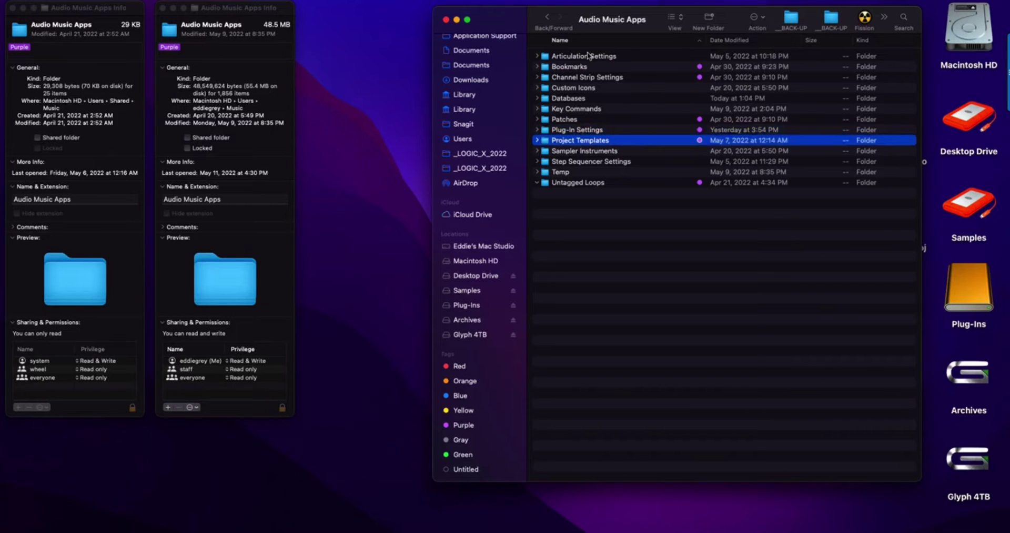
pyautogui.press('Down')
pyautogui.press('Down')
pyautogui.press('Down')
pyautogui.press('Down')
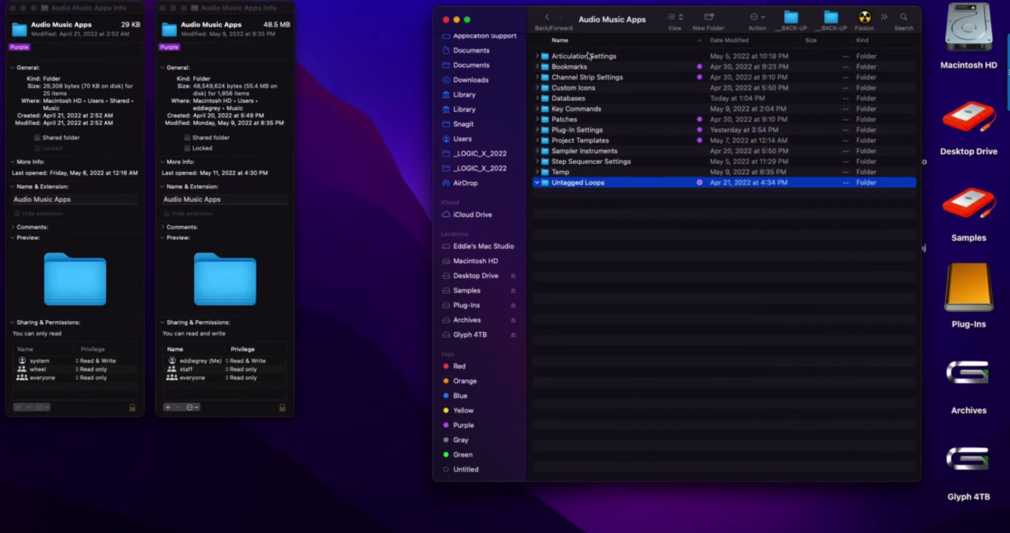
pyautogui.click(470, 428)
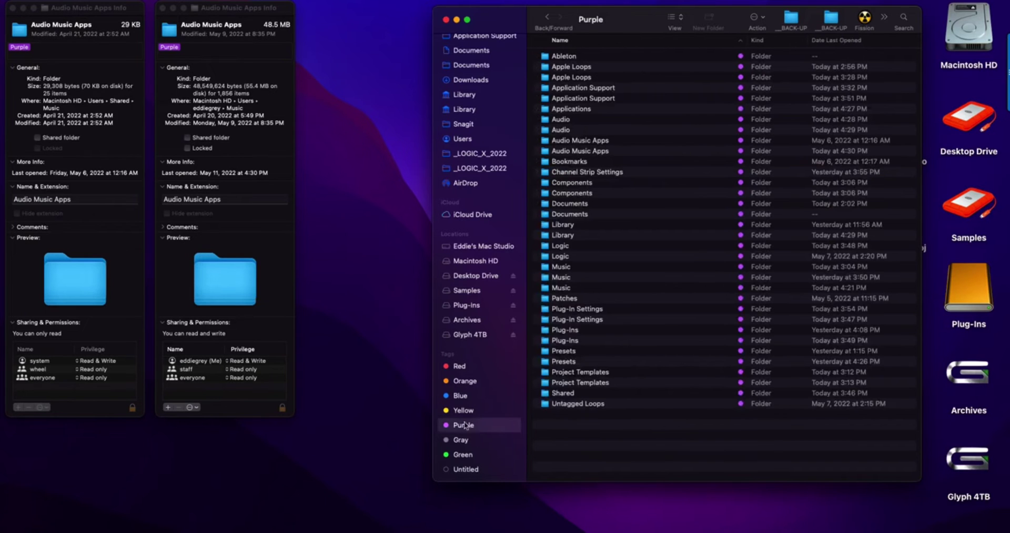
# - Close the Audio Music Apps info windows and show Info for both purple-tagged Documents folders
pyautogui.click(242, 239)
pyautogui.press('super+w')
pyautogui.press('super+w')
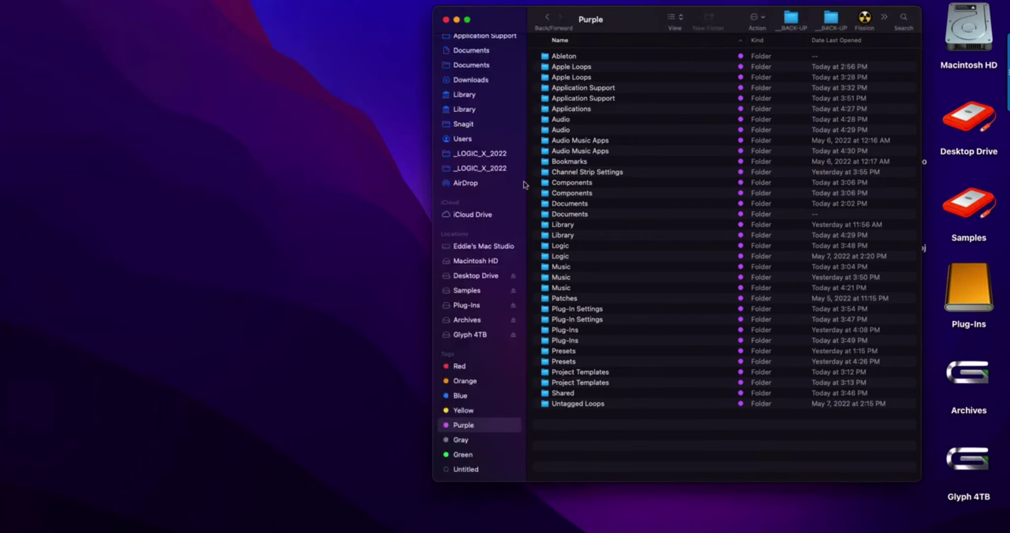
pyautogui.click(557, 173)
pyautogui.click(565, 164)
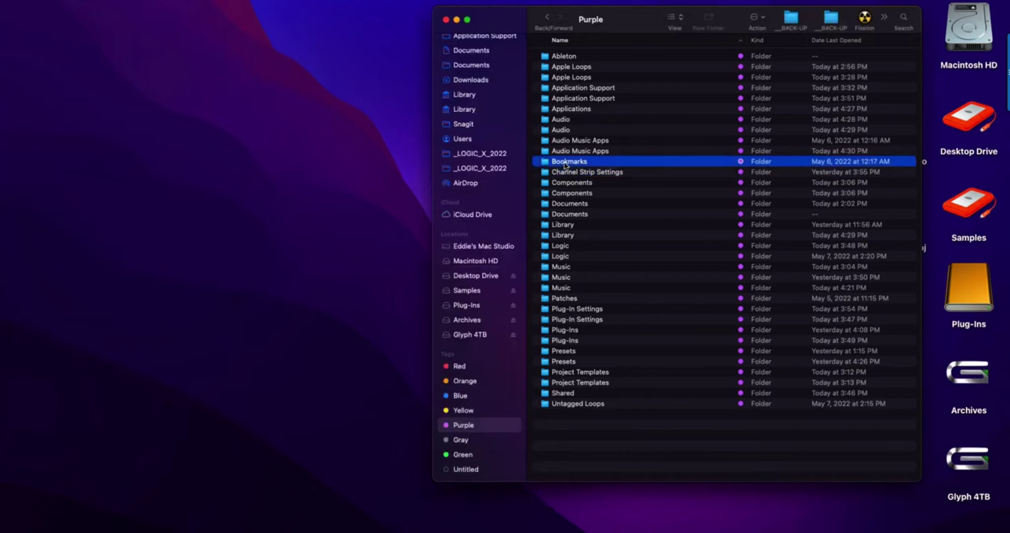
pyautogui.press('Down')
pyautogui.press('Down')
pyautogui.hotkey('shift', 'Down')
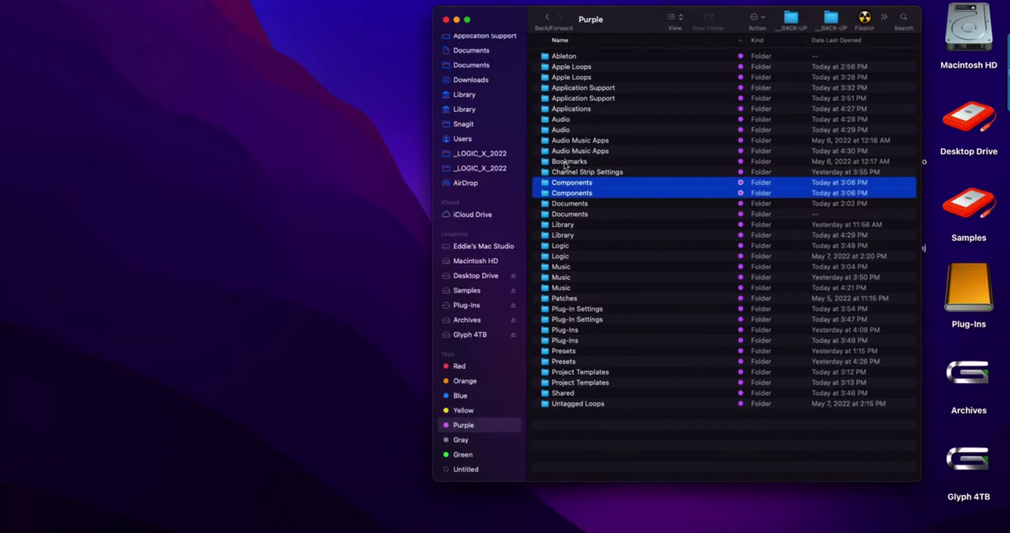
pyautogui.press('Down')
pyautogui.press('Down')
pyautogui.press('Up')
pyautogui.hotkey('shift', 'Down')
pyautogui.press('super+i')
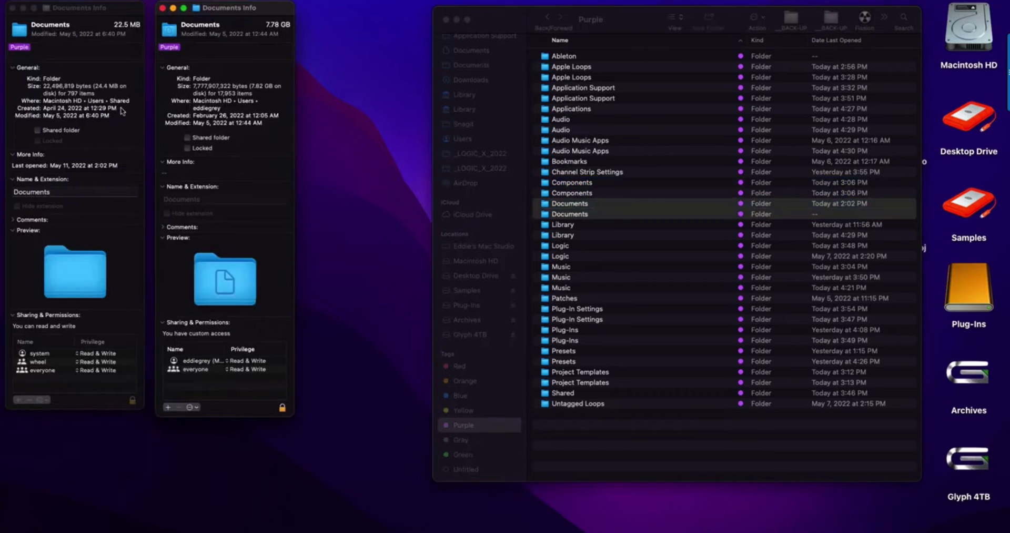
# - In Users, collapse Music and expand Shared and its Documents folder
pyautogui.click(461, 143)
pyautogui.click(468, 139)
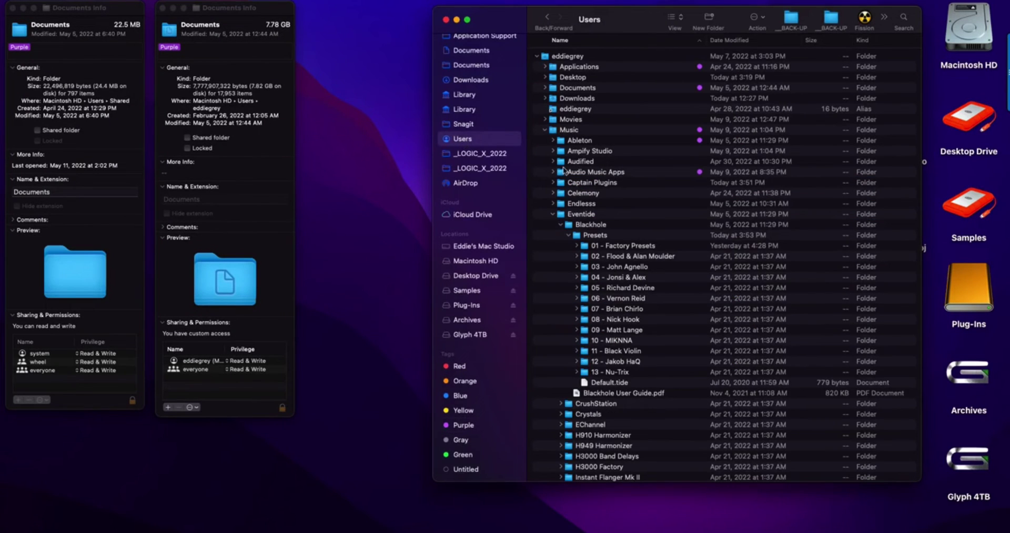
pyautogui.click(545, 130)
pyautogui.click(537, 161)
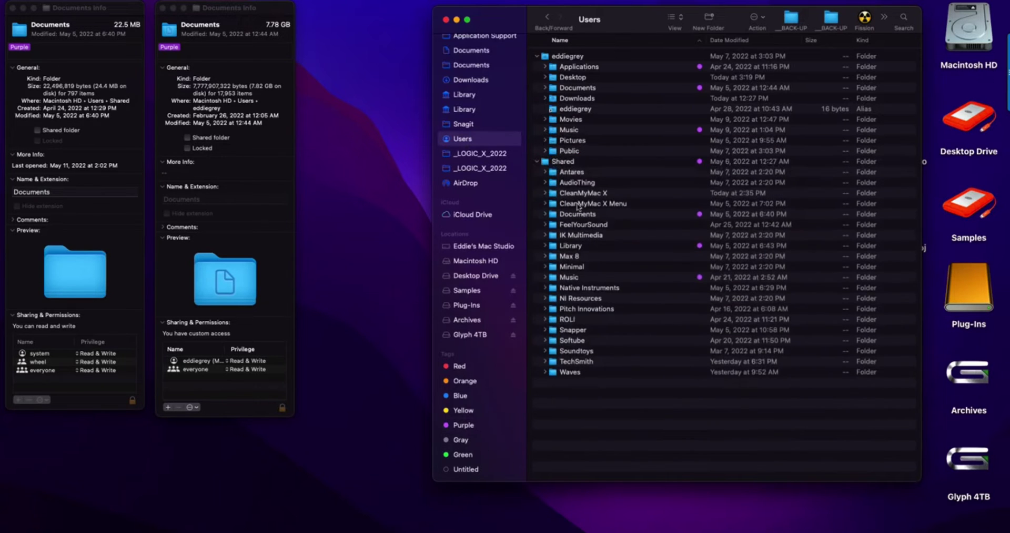
pyautogui.click(590, 224)
pyautogui.press('Up')
pyautogui.press('Right')
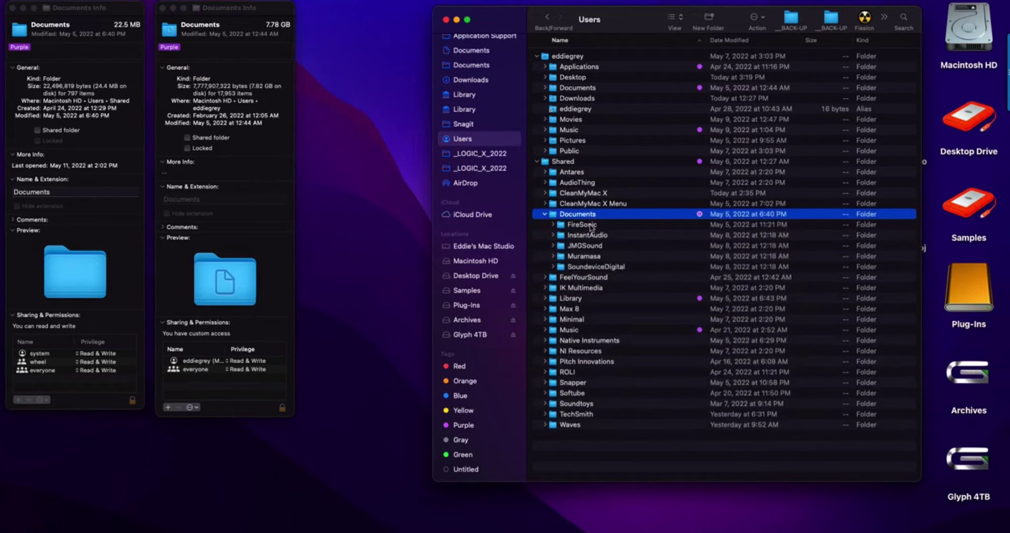
# - Inspect the FireSonic and FireCodra presets in Shared Documents, then collapse them
pyautogui.press('Down')
pyautogui.press('Right')
pyautogui.press('Down')
pyautogui.press('Down')
pyautogui.press('Down')
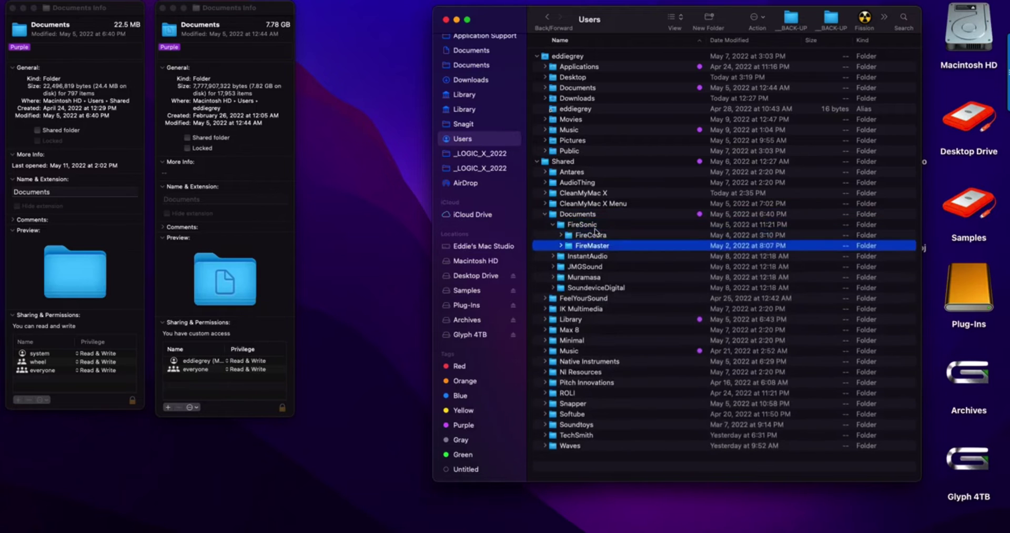
pyautogui.press('Up')
pyautogui.press('Up')
pyautogui.press('Right')
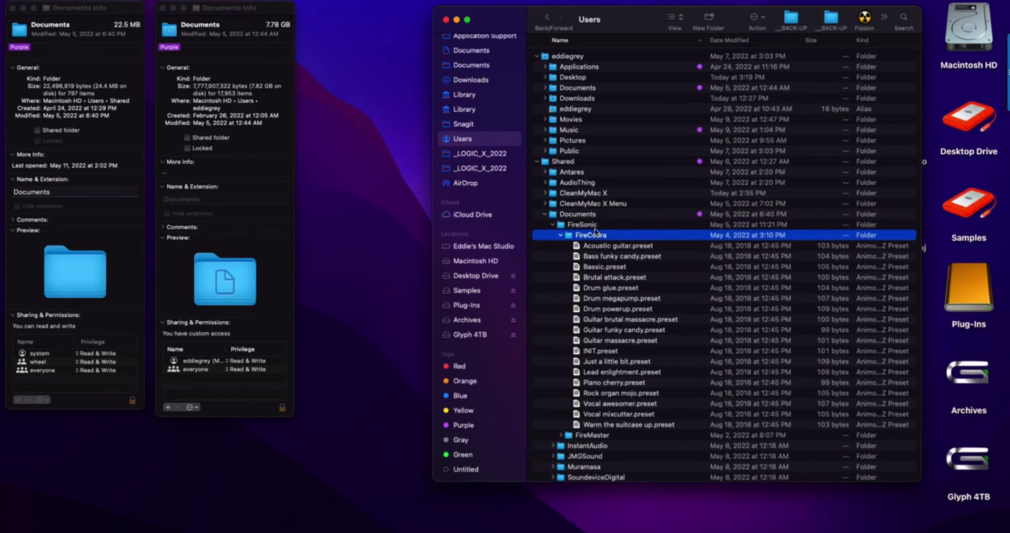
pyautogui.press('Left')
pyautogui.press('Left')
pyautogui.press('Left')
pyautogui.press('Left')
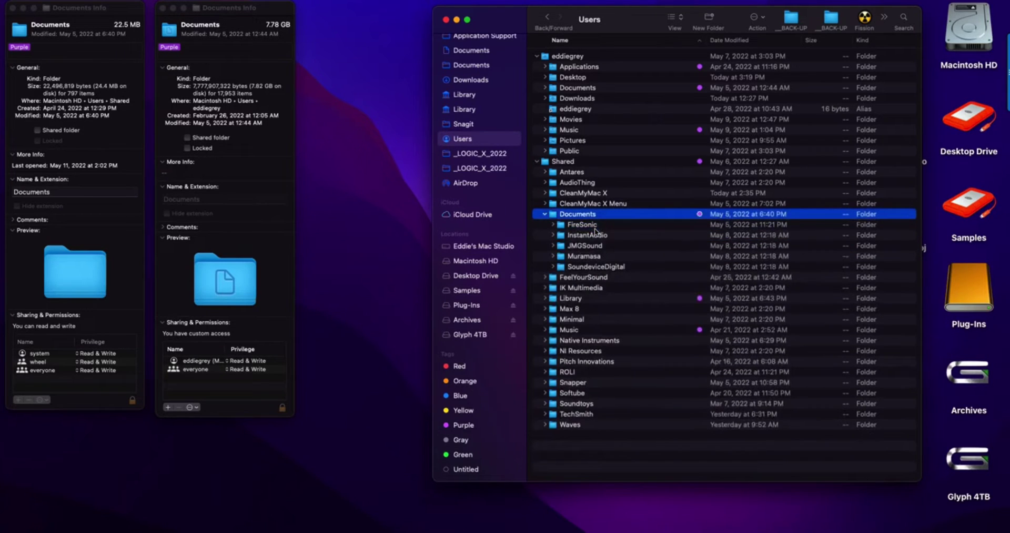
pyautogui.press('Left')
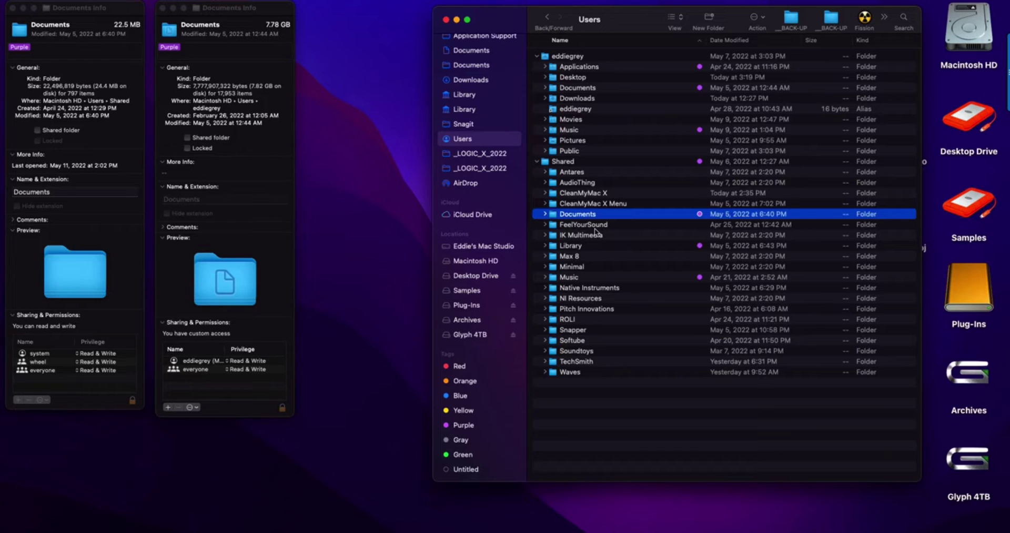
# - Open the main Documents folder and check the Blue Cat Audio and Drumforge folders
pyautogui.click(487, 66)
pyautogui.click(487, 50)
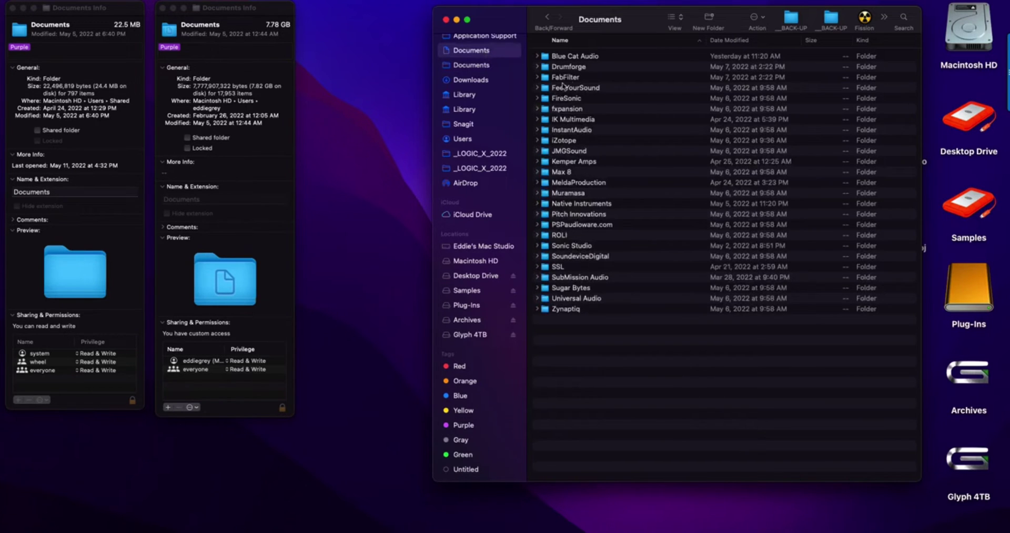
pyautogui.click(564, 58)
pyautogui.press('Right')
pyautogui.press('Down')
pyautogui.press('Down')
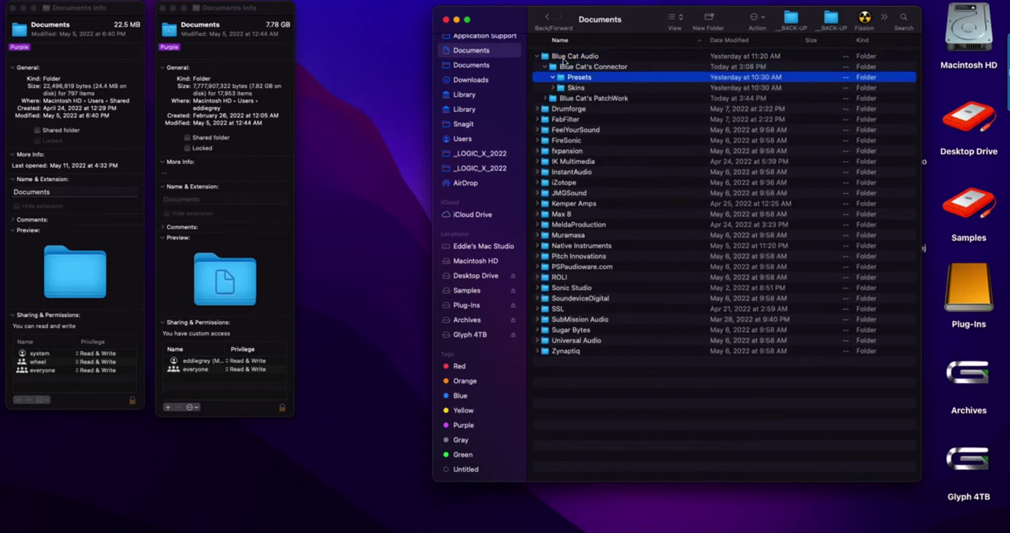
pyautogui.press('Left')
pyautogui.press('Left')
pyautogui.press('Left')
pyautogui.press('Left')
pyautogui.press('Left')
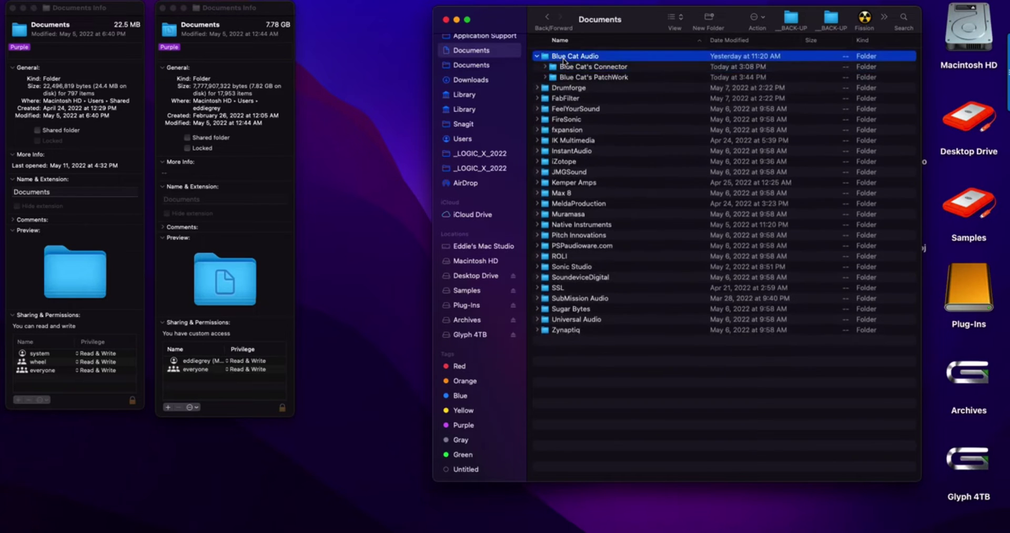
pyautogui.press('Down')
pyautogui.press('Right')
pyautogui.press('Left')
# - Expand FabFilter › Presets and view the Micro preset files
pyautogui.press('Down')
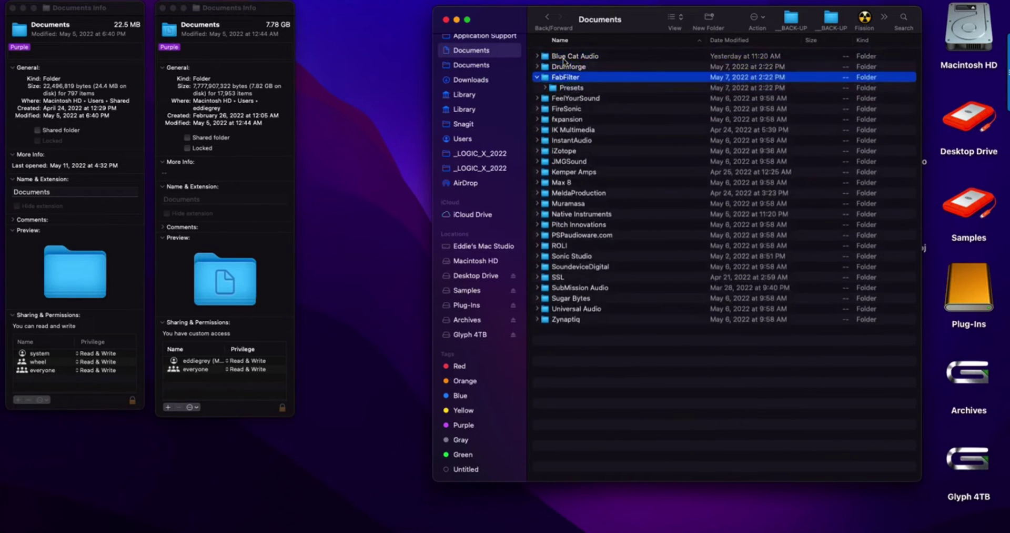
pyautogui.press('Right')
pyautogui.press('Down')
pyautogui.press('Right')
pyautogui.press('Down')
pyautogui.press('Right')
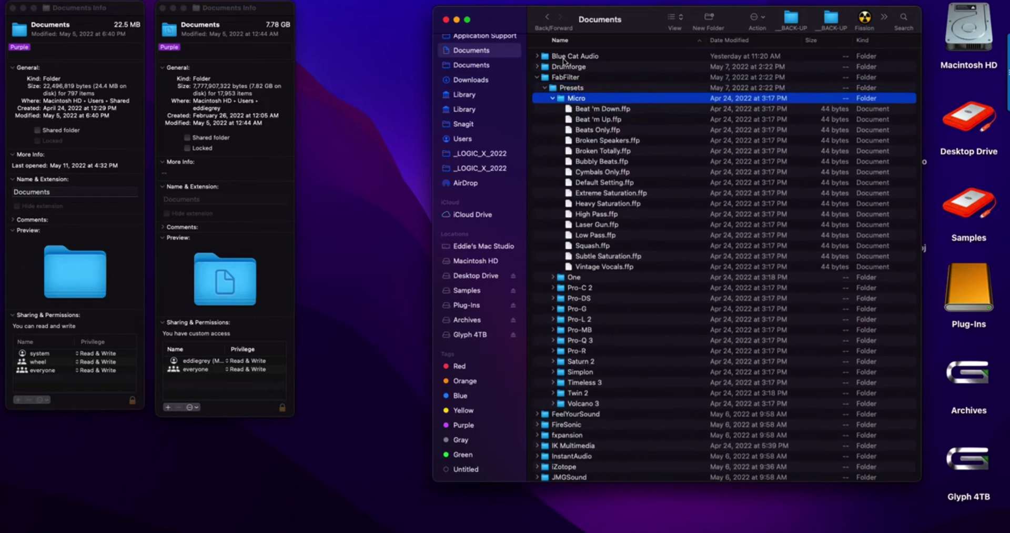
pyautogui.press('Left')
# - Expand Pro-Q 3 to view its presets, then collapse it
pyautogui.press('Down')
pyautogui.press('Down')
pyautogui.press('Down')
pyautogui.press('Down')
pyautogui.press('Down')
pyautogui.press('Down')
pyautogui.press('Down')
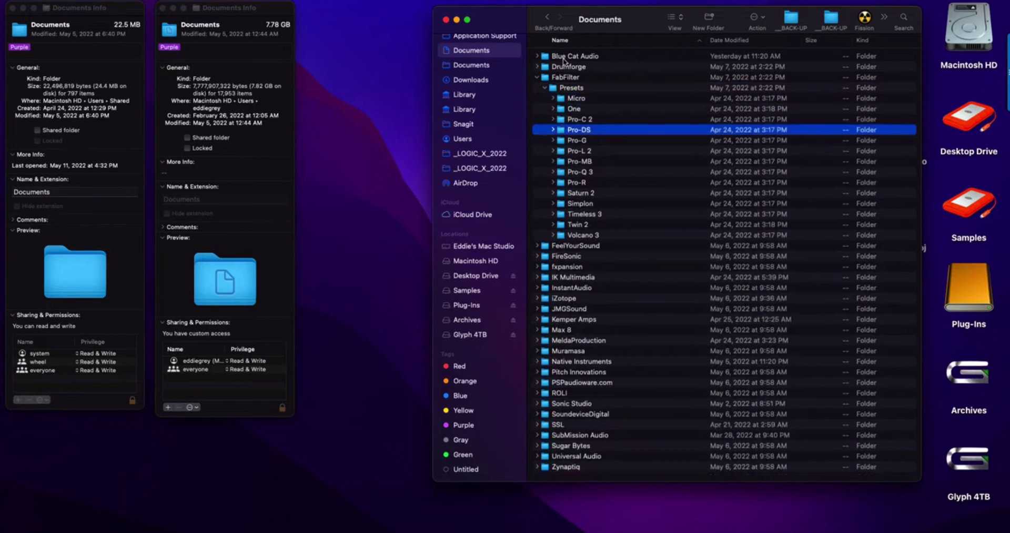
pyautogui.press('Right')
pyautogui.press('Down')
pyautogui.press('Down')
pyautogui.press('Down')
pyautogui.press('Left')
pyautogui.press('Left')
pyautogui.press('Right')
pyautogui.press('Left')
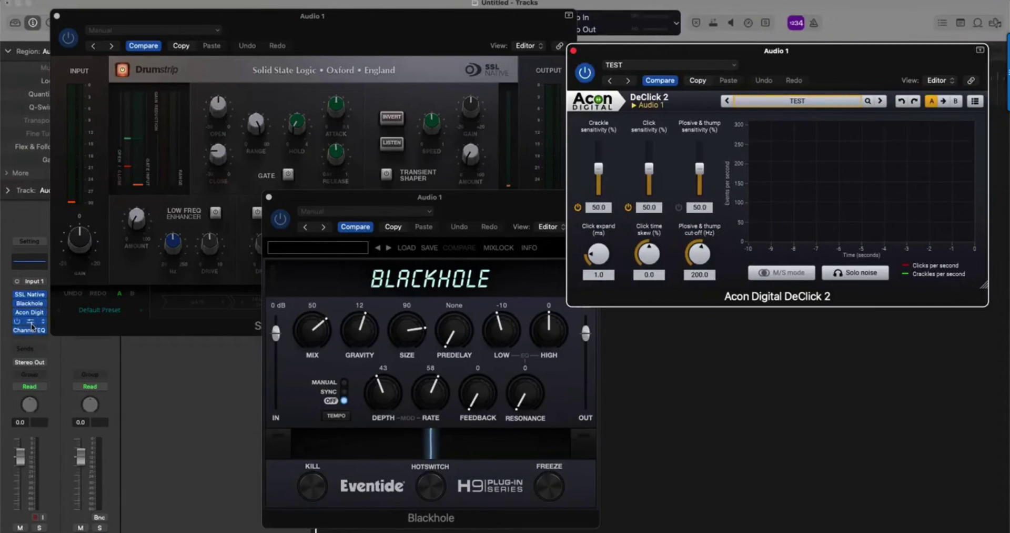
# - Open Pro-Q 3's preset list in Logic and find Flat 5 Bands in Finder's Pro-Q 3 folder
pyautogui.click(29, 321)
pyautogui.click(642, 183)
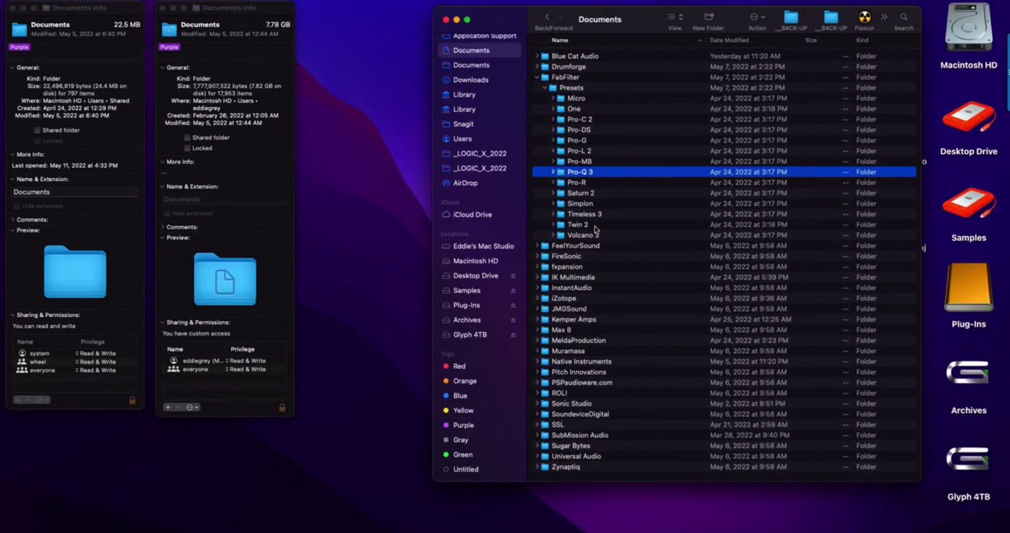
pyautogui.press('Right')
pyautogui.click(607, 291)
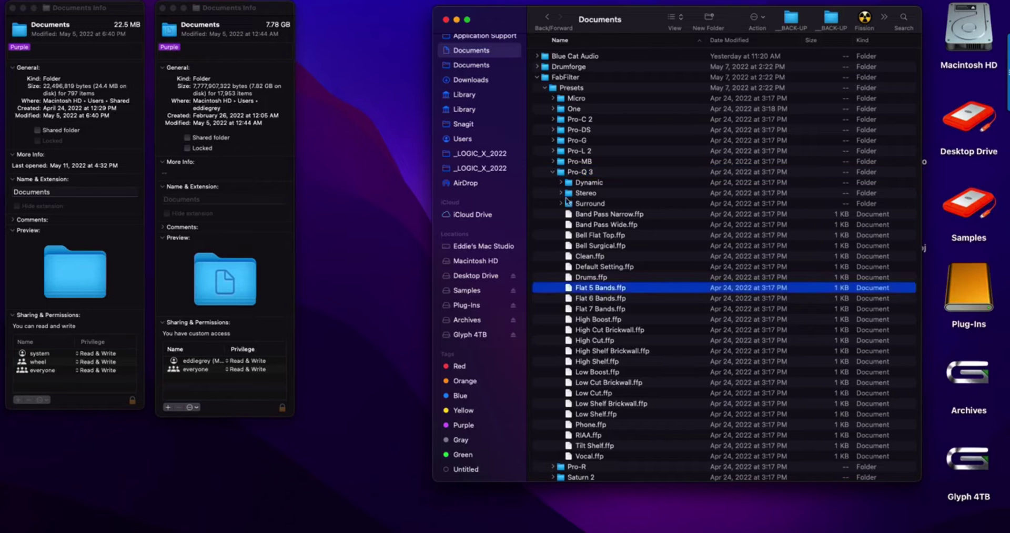
# - Collapse FabFilter and close both Documents Info windows
pyautogui.click(537, 77)
pyautogui.click(252, 94)
pyautogui.press('super+w')
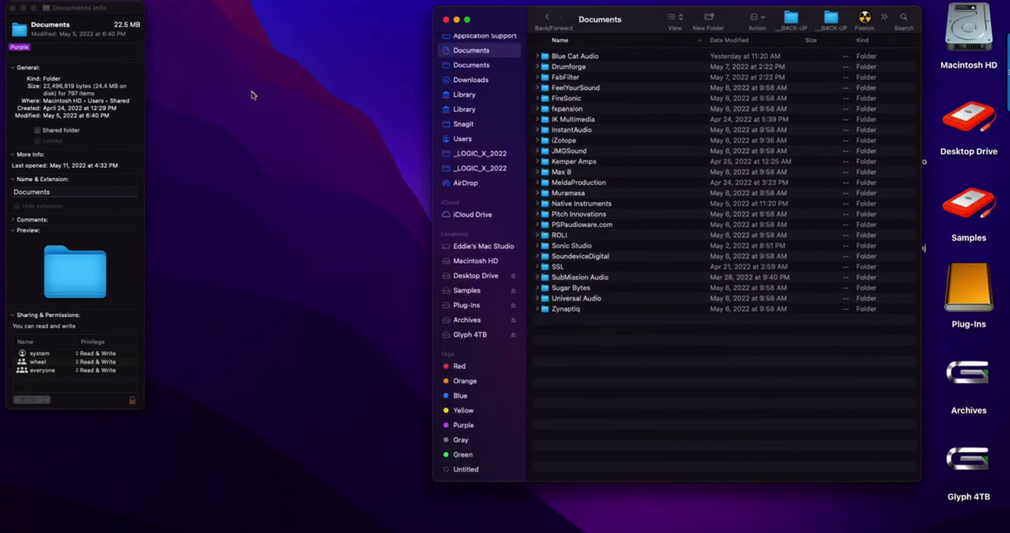
pyautogui.click(109, 132)
pyautogui.press('super+w')
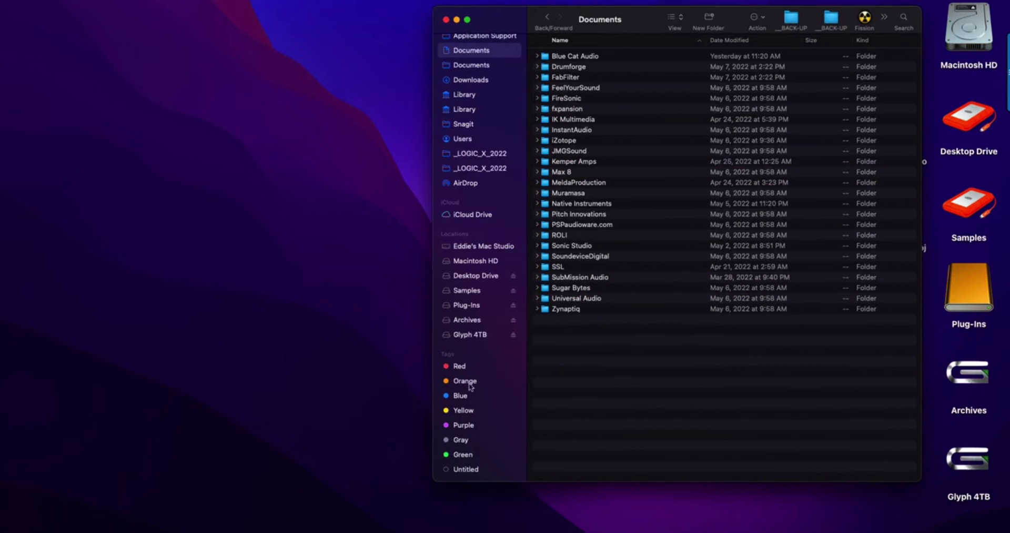
# - Show Info for both purple-tagged Library folders
pyautogui.click(475, 425)
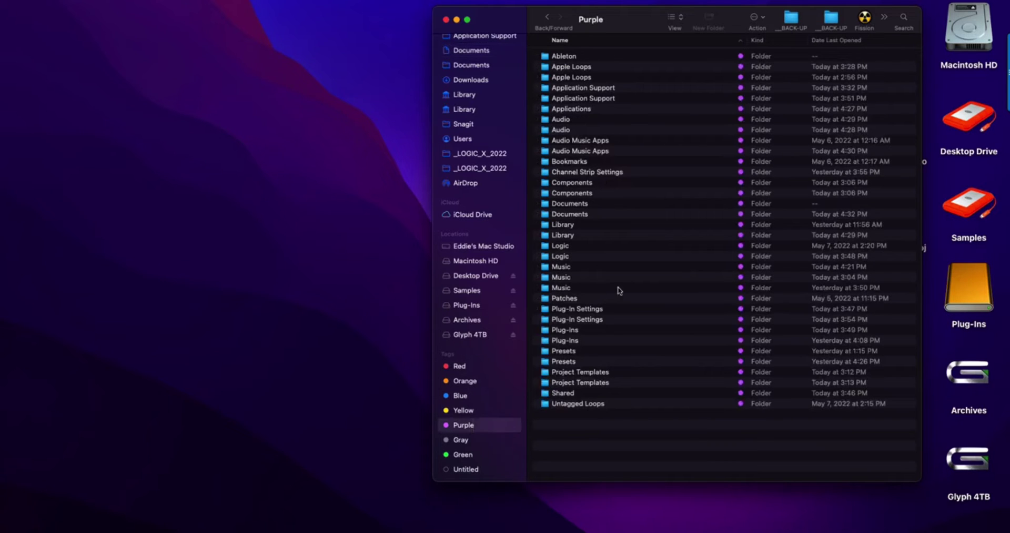
pyautogui.click(589, 226)
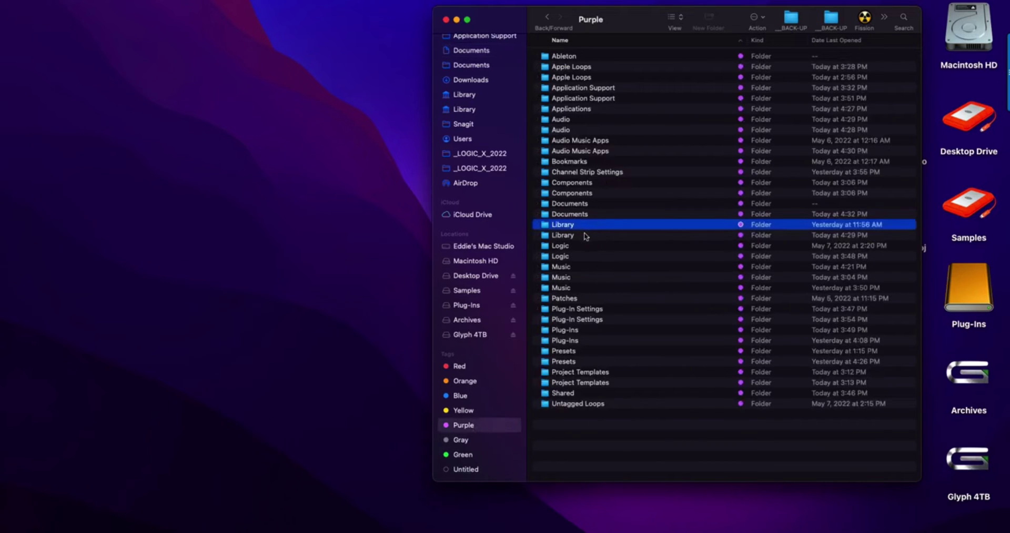
pyautogui.keyDown('shift'); pyautogui.click(584, 237); pyautogui.keyUp('shift')
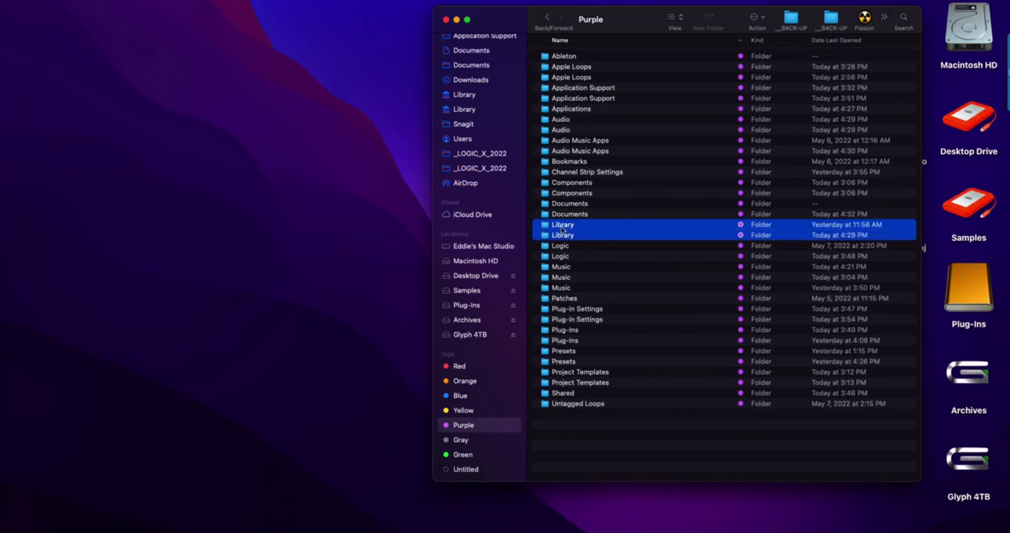
pyautogui.press('super+i')
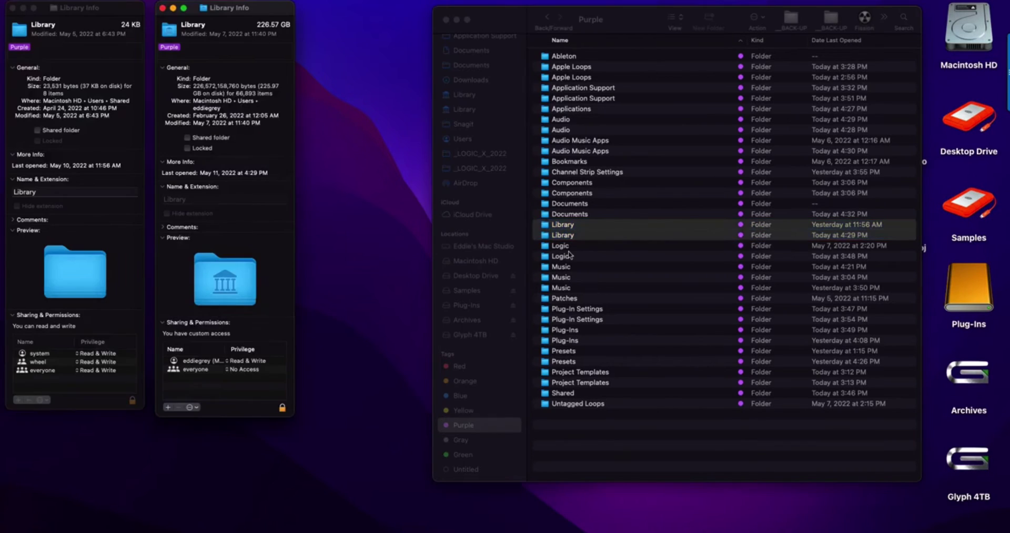
# - In Users, expand Shared › Library › Application Support, then collapse them
pyautogui.click(468, 138)
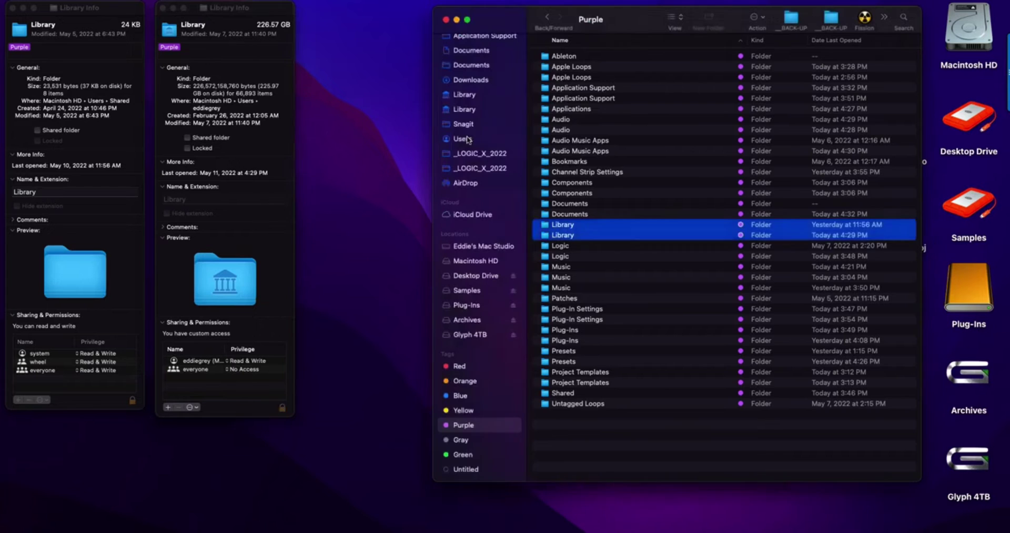
pyautogui.click(468, 141)
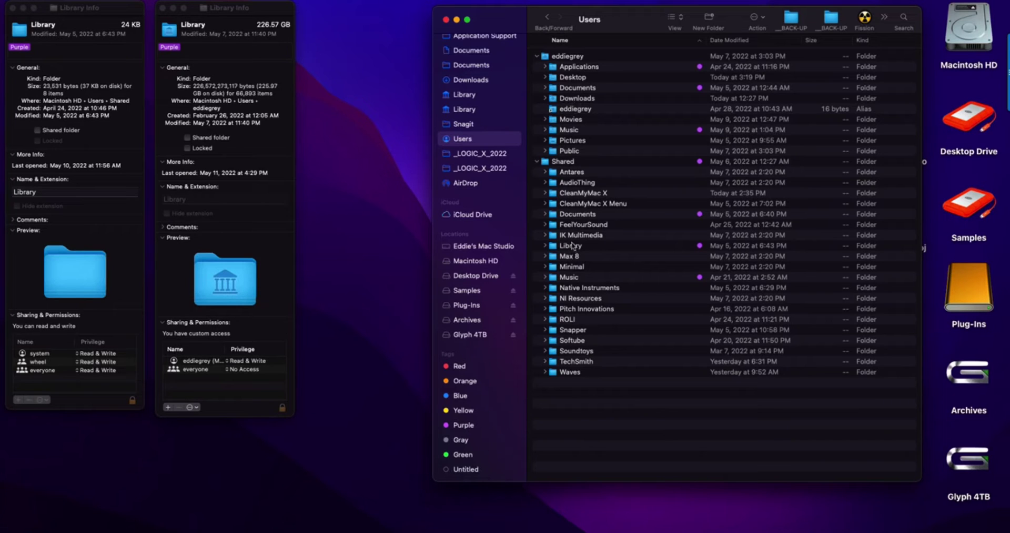
pyautogui.click(574, 247)
pyautogui.press('Right')
pyautogui.press('Down')
pyautogui.press('Right')
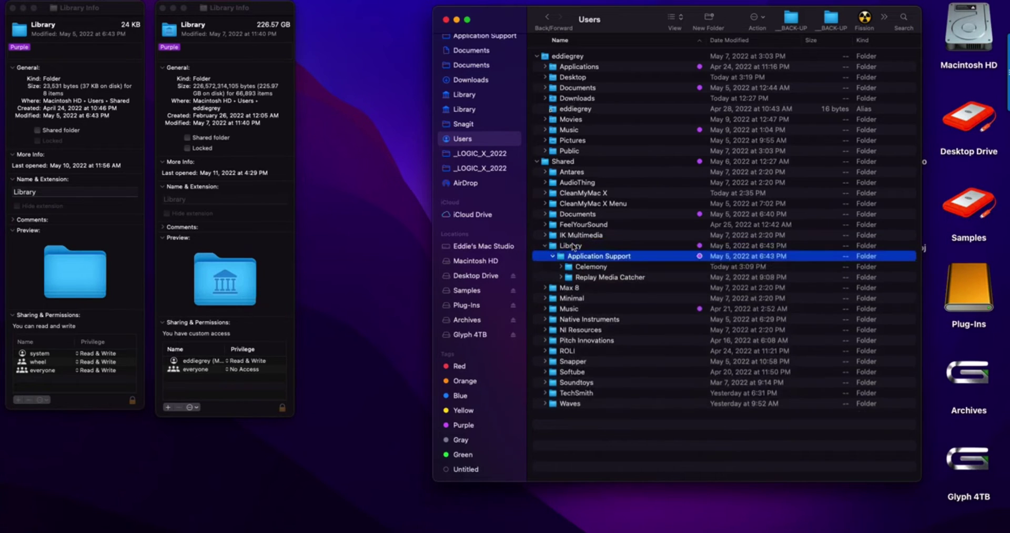
pyautogui.press('Left')
pyautogui.press('Left')
pyautogui.press('Left')
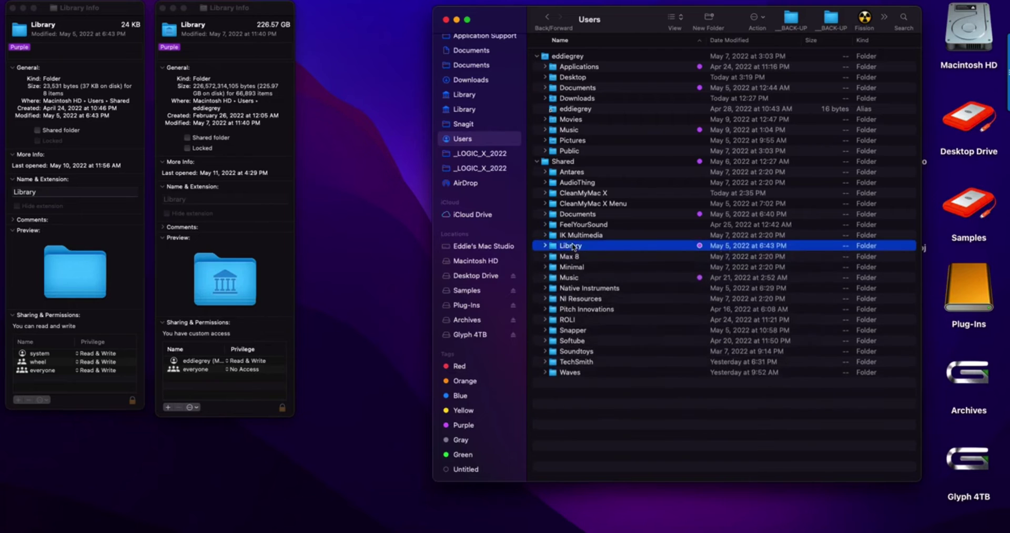
# - Close the 226.57 GB Library Info window and the other Library Info window
pyautogui.click(262, 147)
pyautogui.press('super+w')
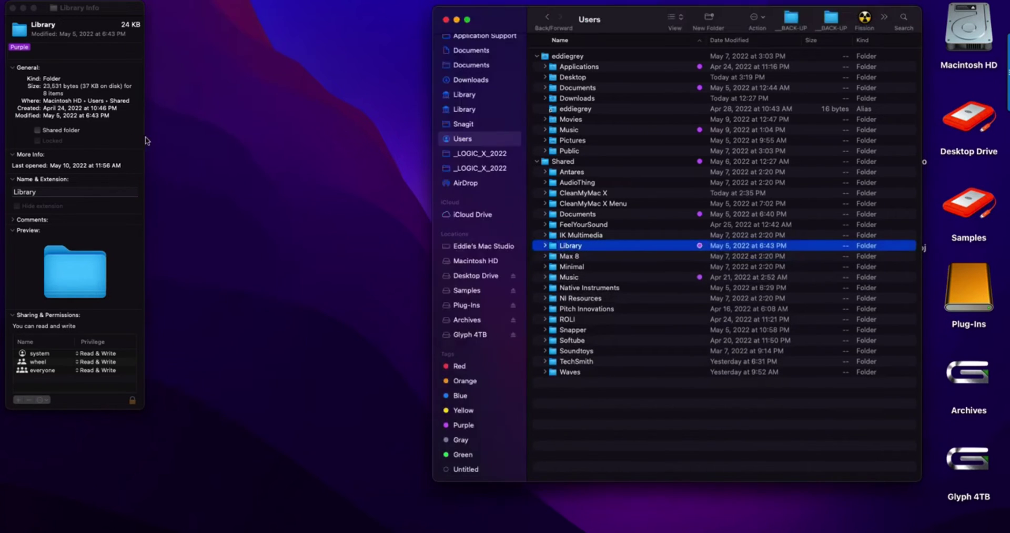
pyautogui.click(126, 138)
pyautogui.press('super+w')
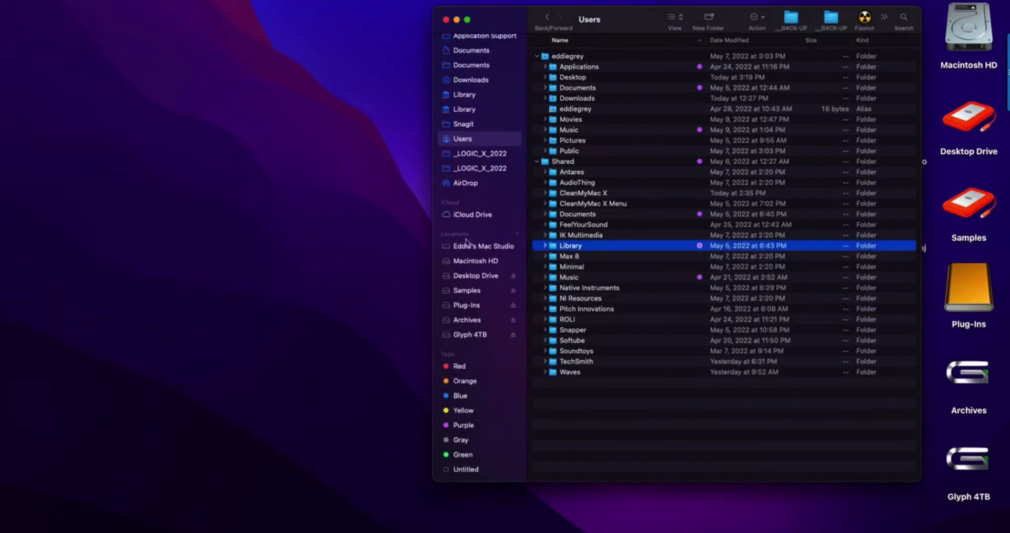
# - Show Info for both purple-tagged Logic folders
pyautogui.click(490, 424)
pyautogui.click(619, 194)
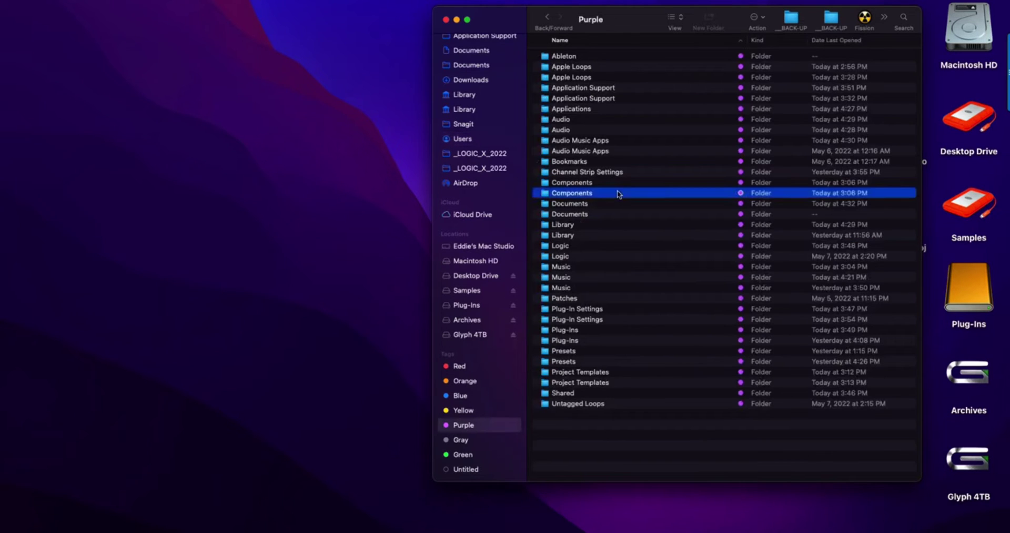
pyautogui.press('Down')
pyautogui.press('Down')
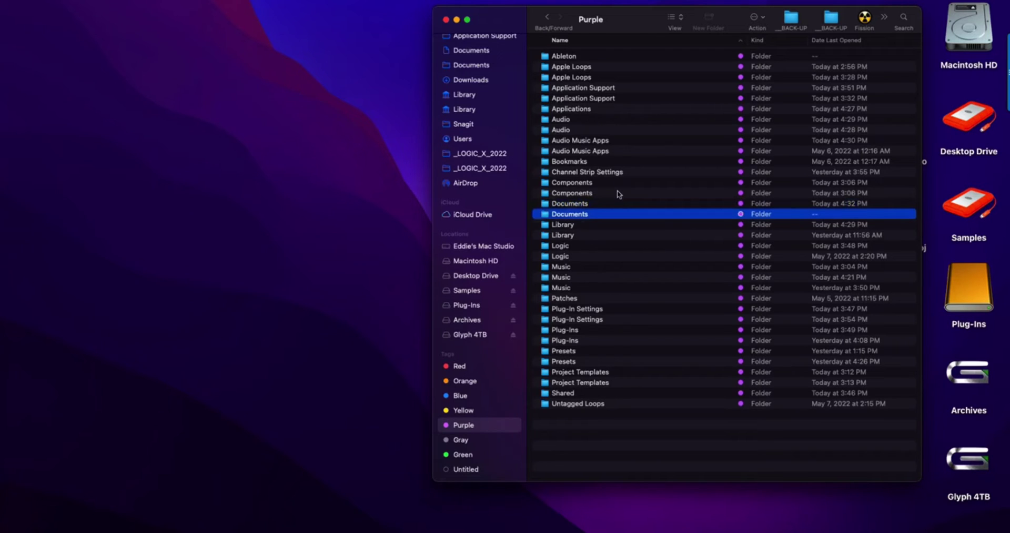
pyautogui.press('Down')
pyautogui.press('Down')
pyautogui.press('Down')
pyautogui.hotkey('shift', 'Down')
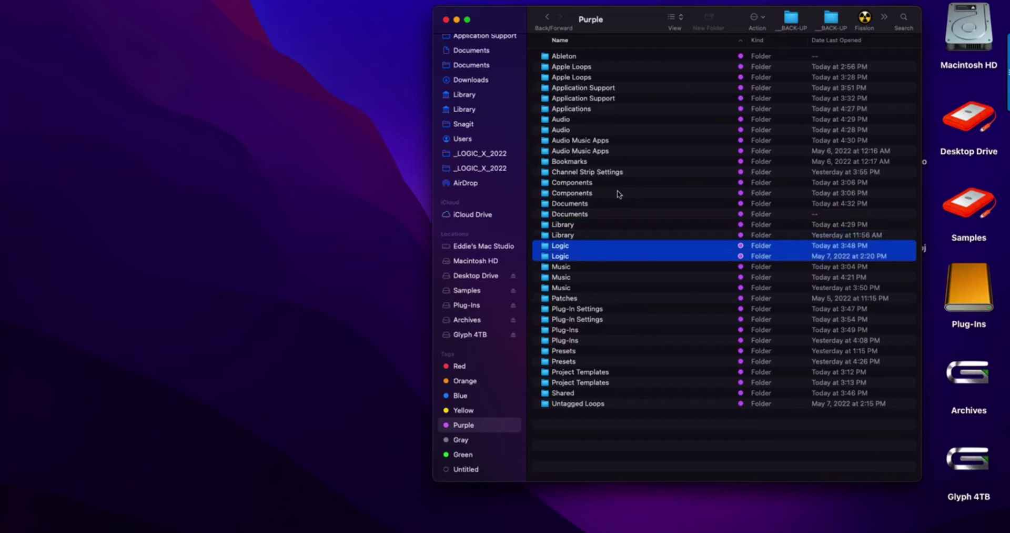
pyautogui.press('super+i')
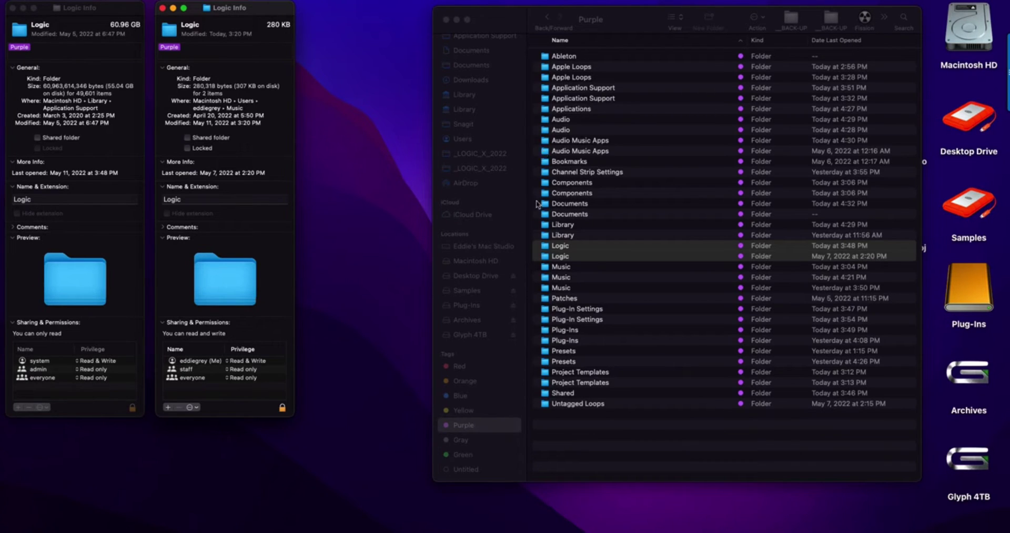
# - Open Macintosh HD › Library › Application Support › Logic
pyautogui.click(477, 260)
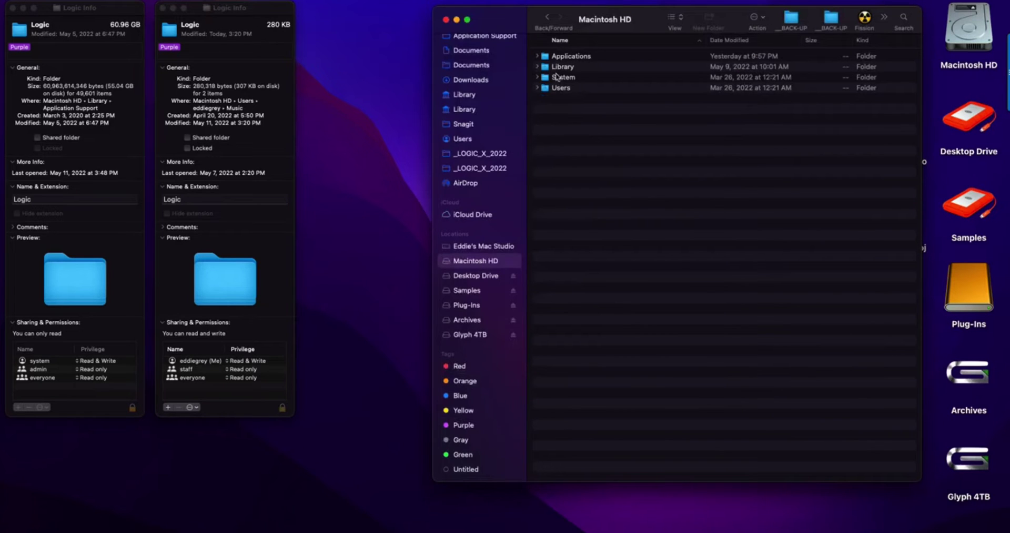
pyautogui.doubleClick(557, 67)
pyautogui.doubleClick(557, 67)
pyautogui.scroll(-3, 563, 94)
pyautogui.doubleClick(579, 330)
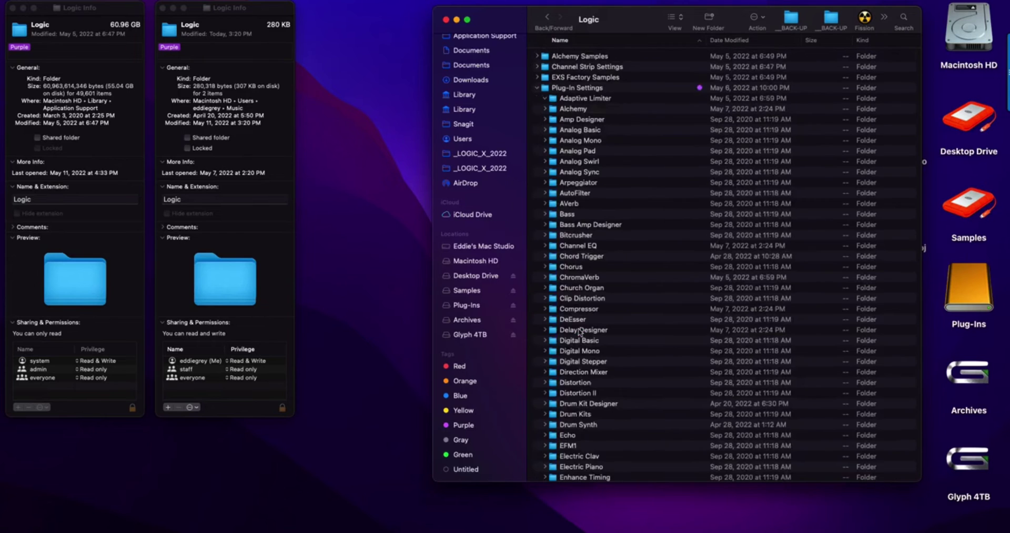
# - Check Plug-In Settings, Channel Strip Settings and Project Templates (Orchestral.logic), collapsing each
pyautogui.click(597, 88)
pyautogui.press('Left')
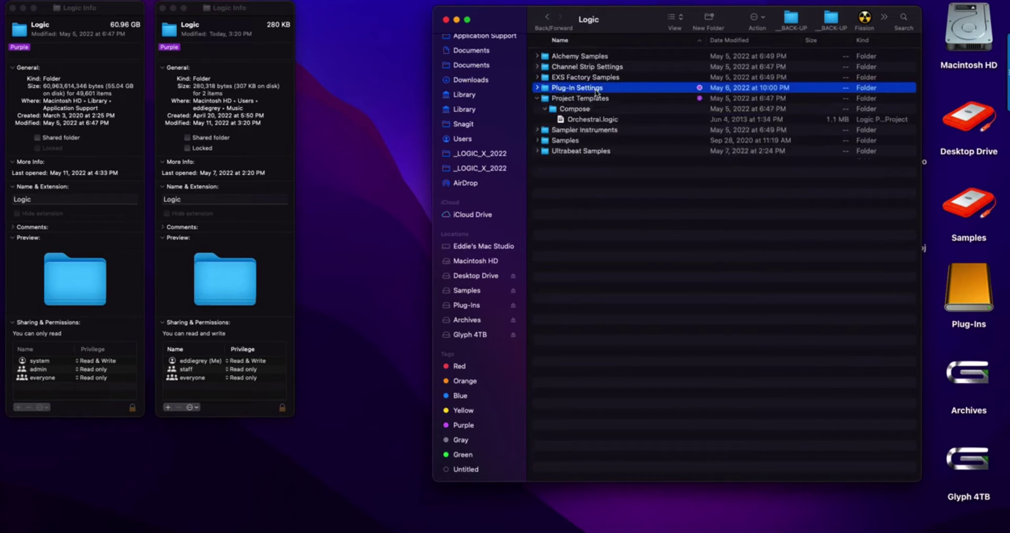
pyautogui.press('Up')
pyautogui.press('Right')
pyautogui.press('Left')
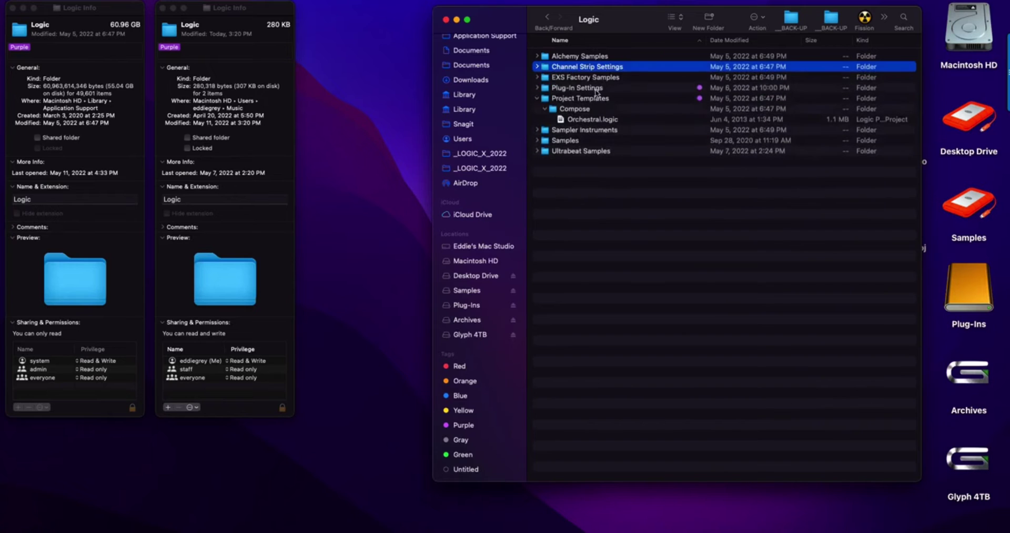
pyautogui.press('Down')
pyautogui.press('Down')
pyautogui.press('Down')
pyautogui.press('Left')
pyautogui.press('Up')
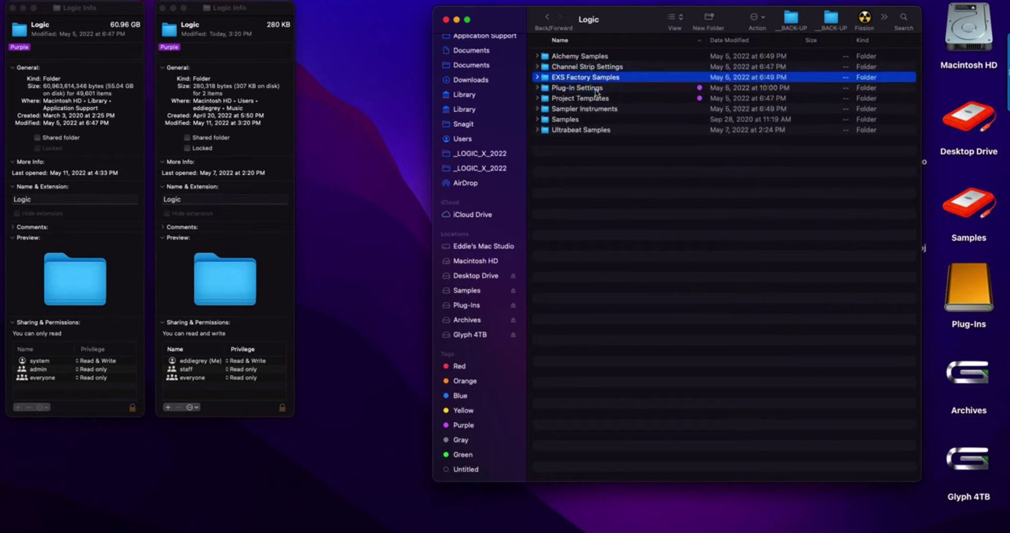
# - Expand Channel Strip Settings and browse its Bus and Instrument folders
pyautogui.press('Up')
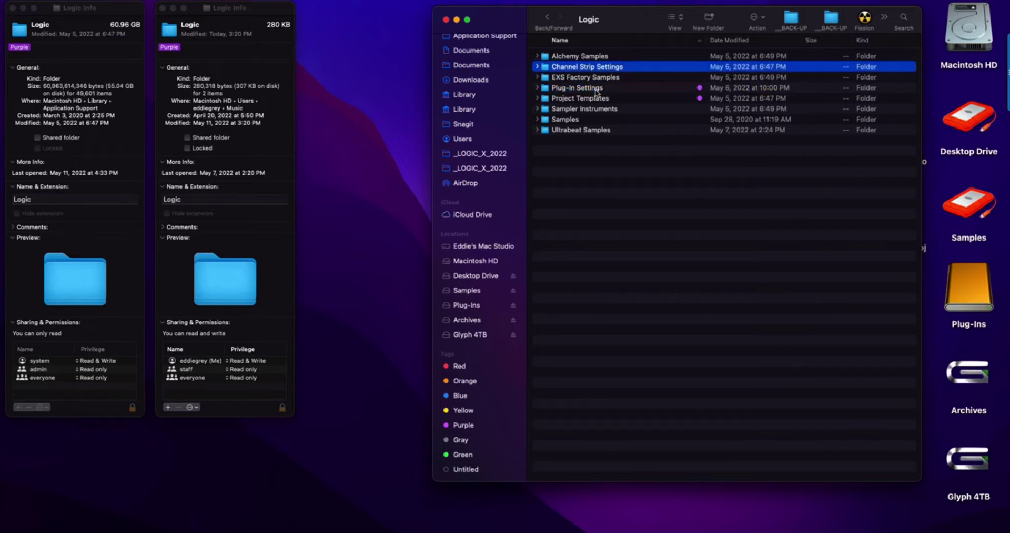
pyautogui.press('Right')
pyautogui.press('Down')
pyautogui.press('Right')
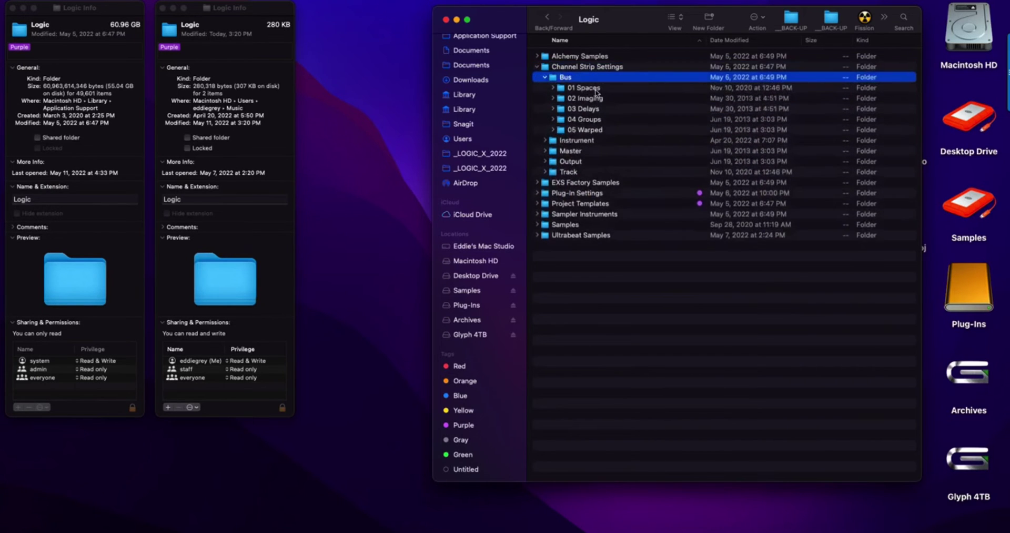
pyautogui.press('Left')
pyautogui.press('Down')
pyautogui.press('Right')
# - View the 01 Logic Instruments and 02 Acoustic Pianos patches, then collapse Channel Strip Settings
pyautogui.press('Down')
pyautogui.press('Right')
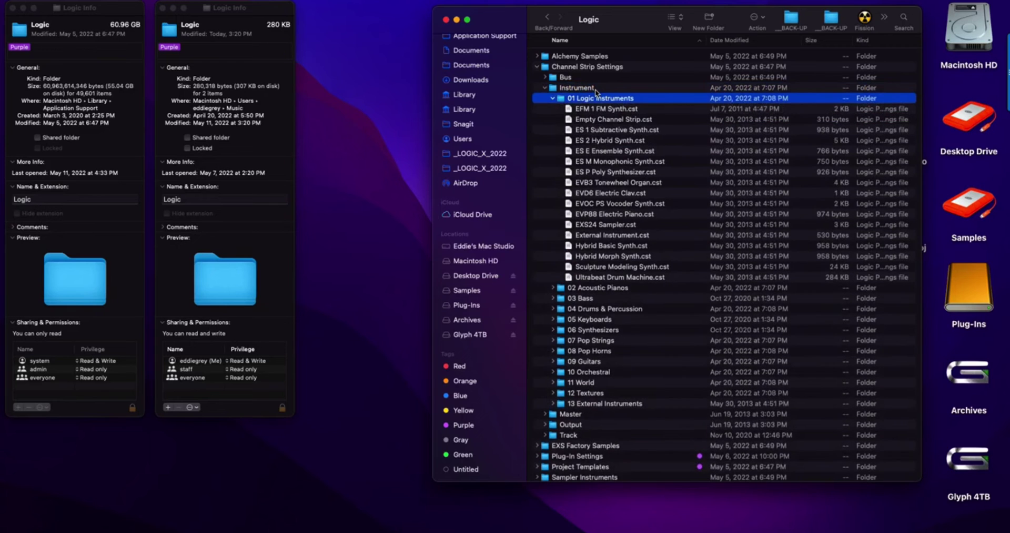
pyautogui.press('Left')
pyautogui.press('Down')
pyautogui.press('Right')
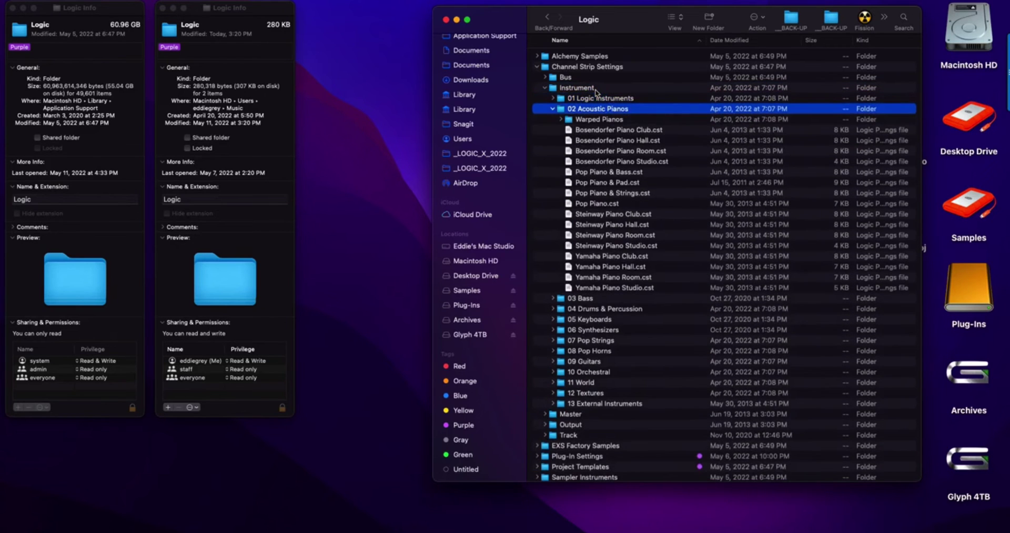
pyautogui.press('Left')
pyautogui.press('Left')
pyautogui.press('Left')
pyautogui.press('Left')
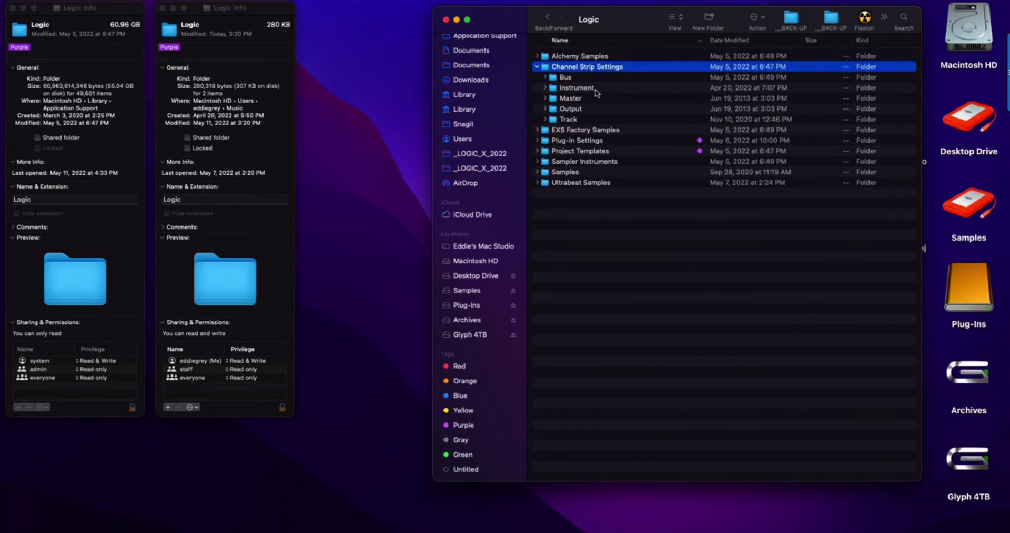
pyautogui.press('Left')
# - Expand and collapse EXS Factory Samples and Sampler Instruments
pyautogui.press('Down')
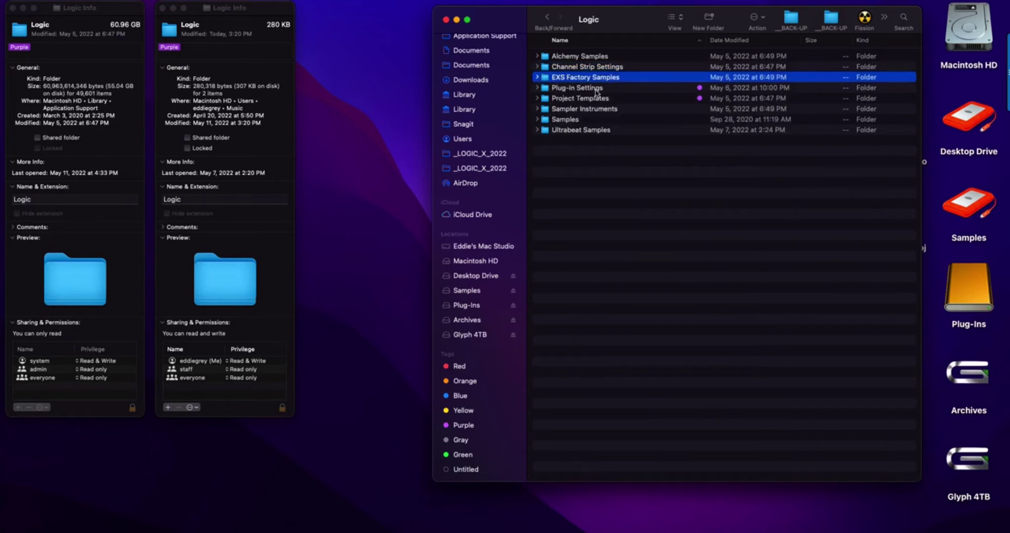
pyautogui.press('Right')
pyautogui.press('Left')
pyautogui.press('Down')
pyautogui.press('Down')
pyautogui.press('Down')
pyautogui.press('Right')
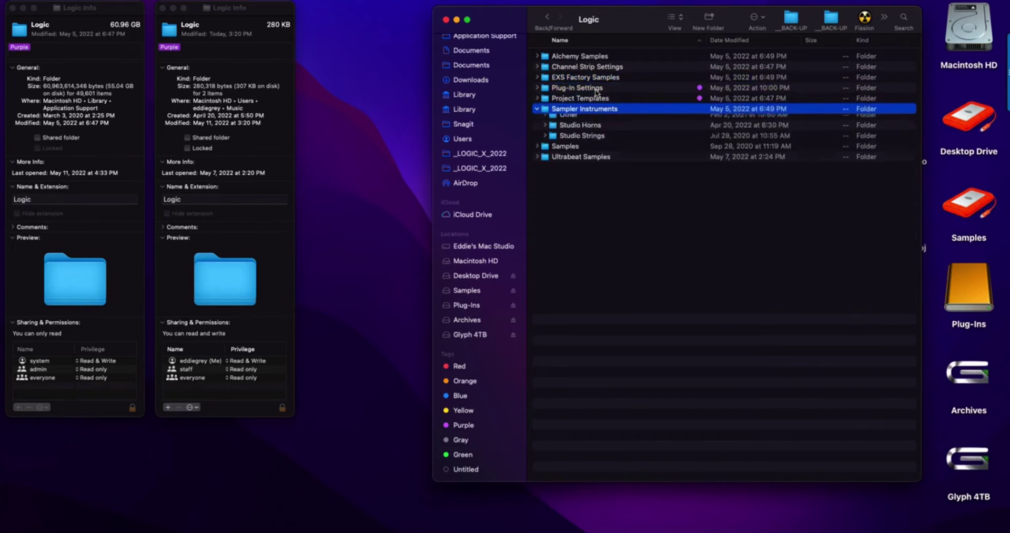
pyautogui.press('Left')
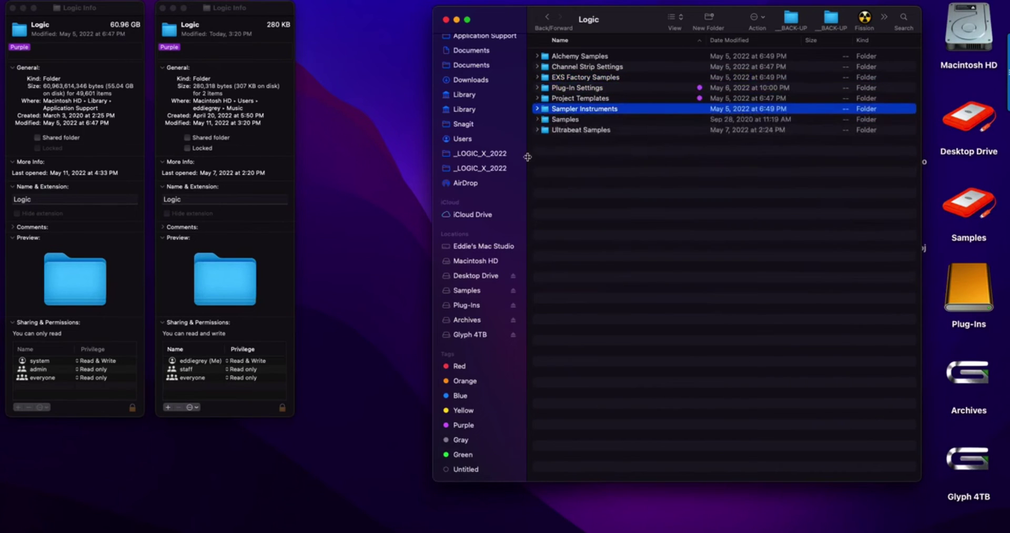
# - In Users > Music, collapse Eventide and select the Untitled Logic project, close both Logic info windows, and list the Purple-tagged folders
pyautogui.click(488, 139)
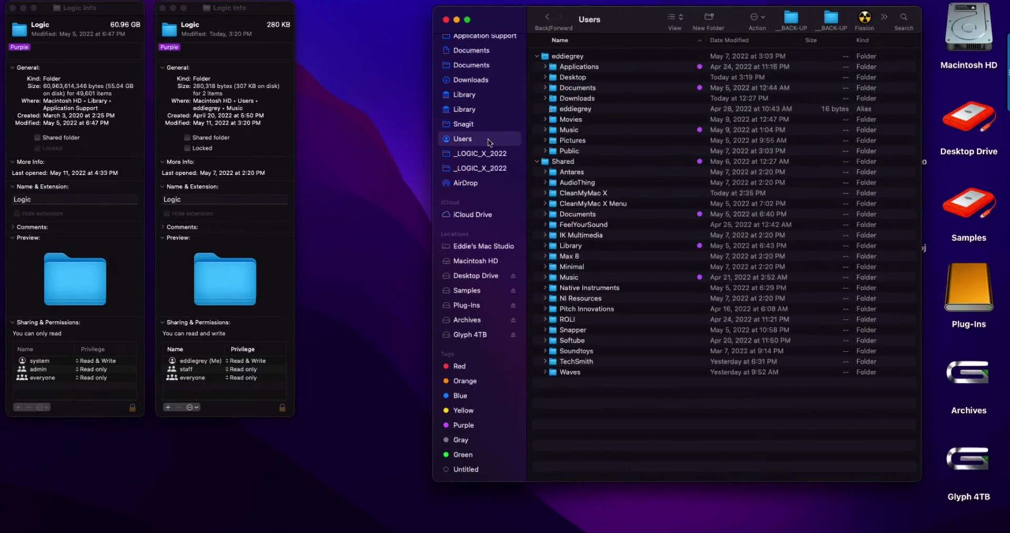
pyautogui.doubleClick(565, 130)
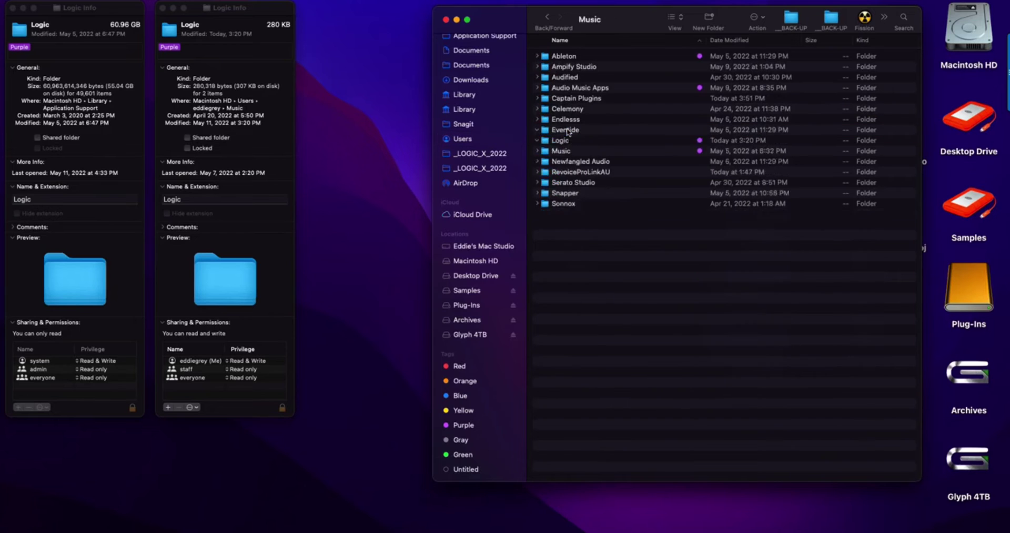
pyautogui.click(537, 129)
pyautogui.click(582, 152)
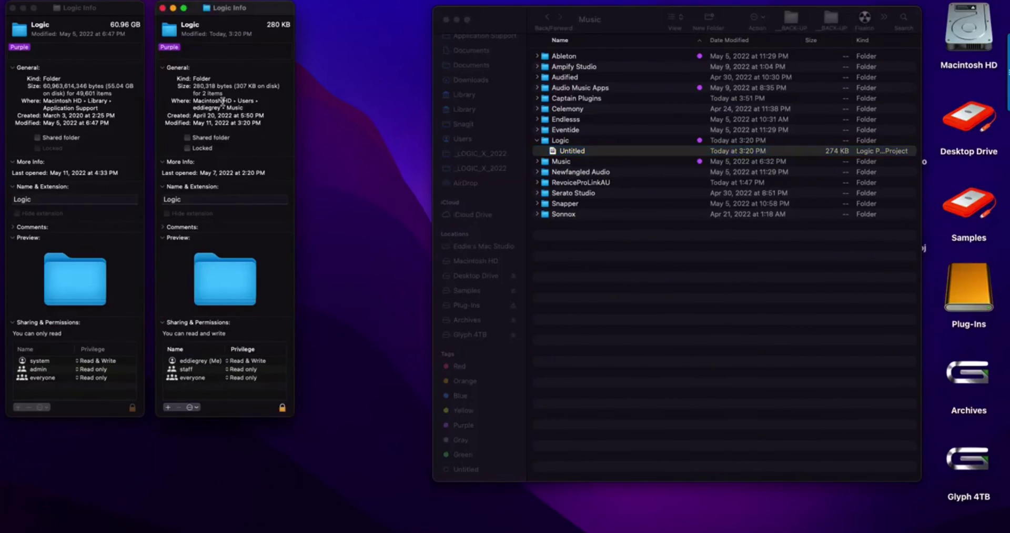
pyautogui.press('super+w')
pyautogui.press('super+w')
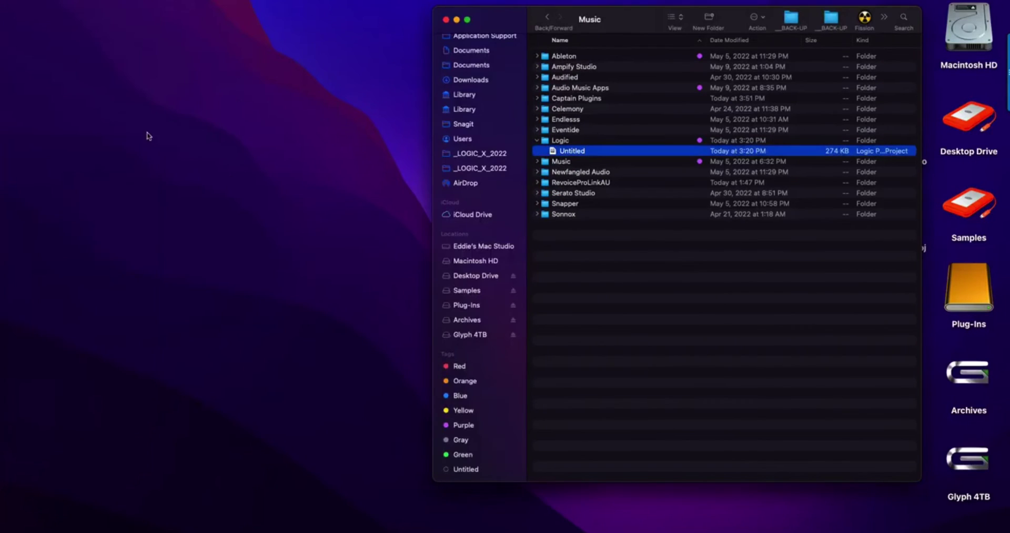
pyautogui.click(478, 425)
# - Open a combined info window for the selected Music folders
pyautogui.click(587, 267)
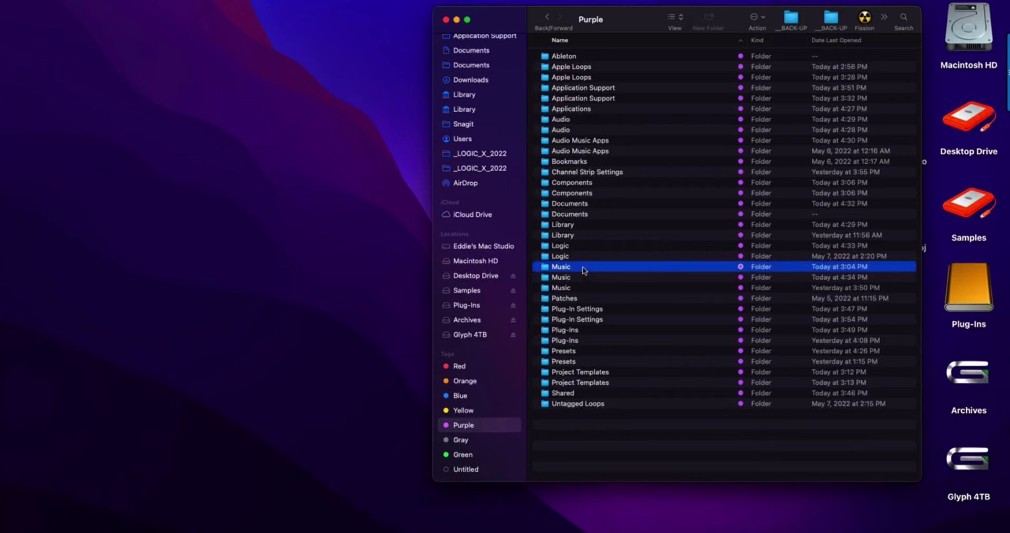
pyautogui.keyDown('shift'); pyautogui.click(583, 290); pyautogui.keyUp('shift')
pyautogui.press('super+i')
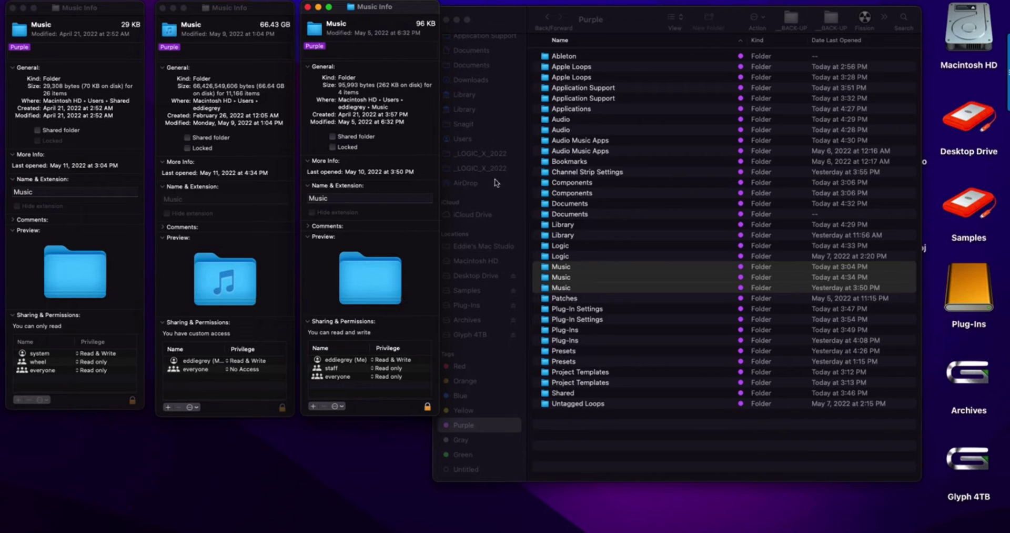
# - In Users, expand the Shared Music folder to look at Audio Music Apps
pyautogui.click(485, 142)
pyautogui.click(484, 140)
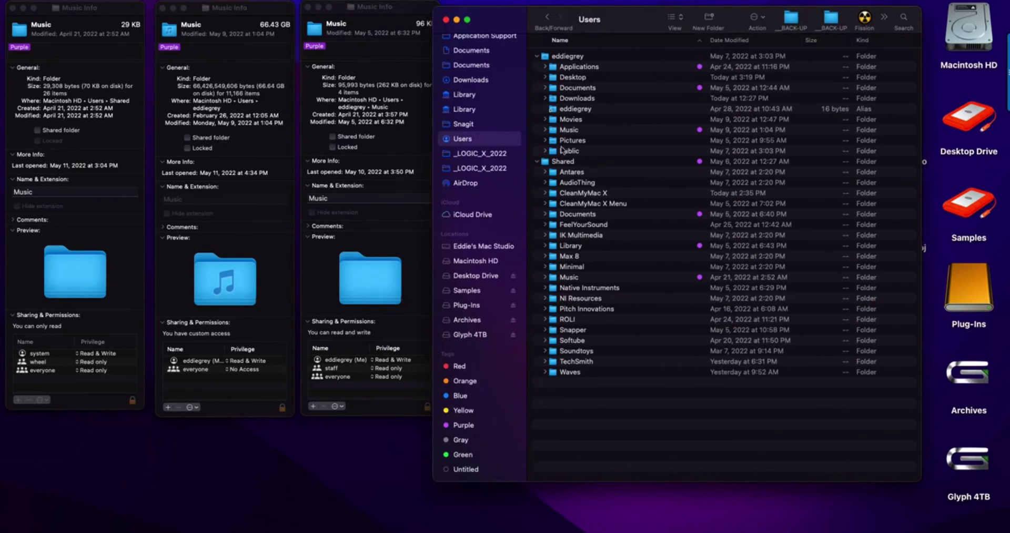
pyautogui.click(579, 163)
pyautogui.click(583, 278)
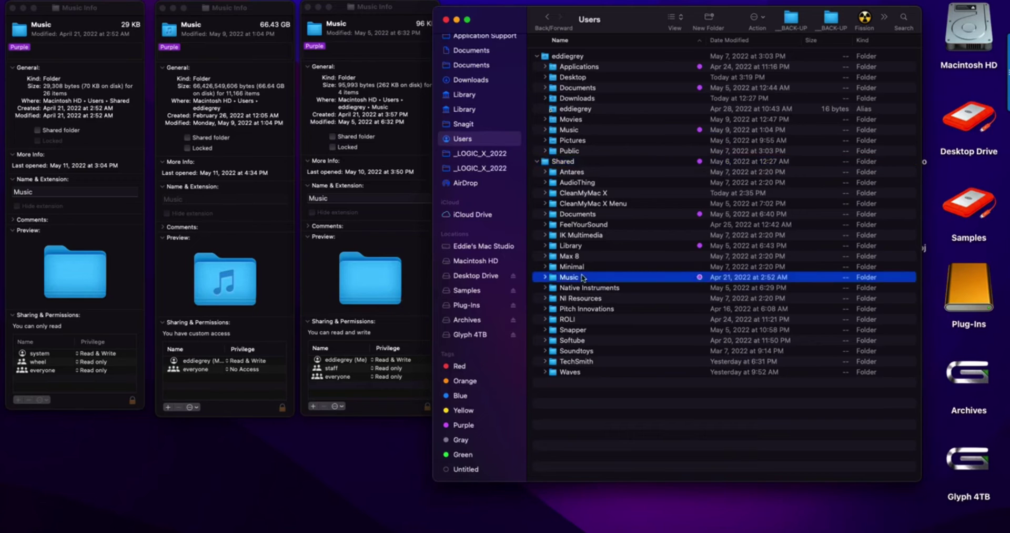
pyautogui.press('Right')
pyautogui.press('Down')
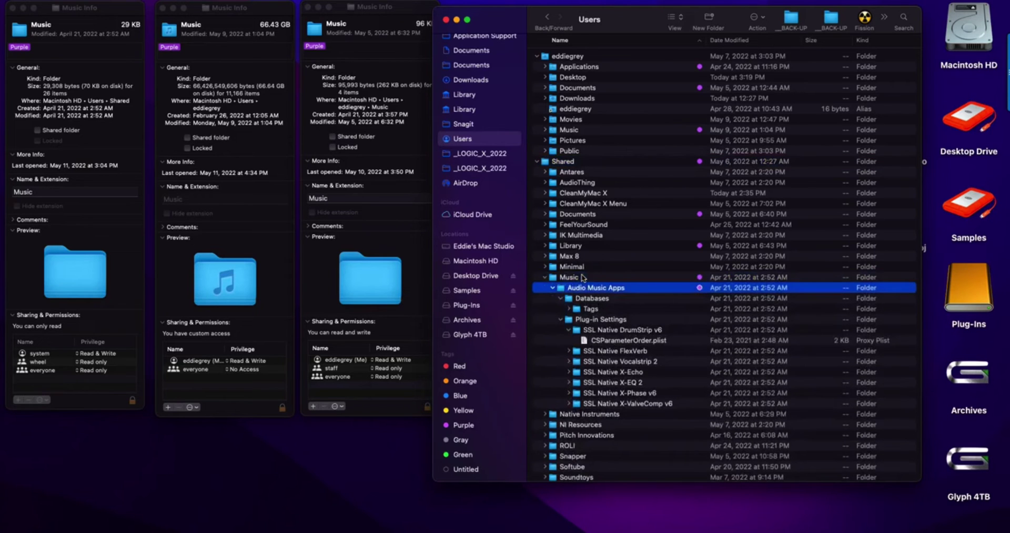
pyautogui.press('Left')
pyautogui.press('Left')
pyautogui.press('Left')
# - Expand the user's Music folder down through Logic, Newfangled Audio and Elevate's Presets
pyautogui.click(596, 131)
pyautogui.press('Right')
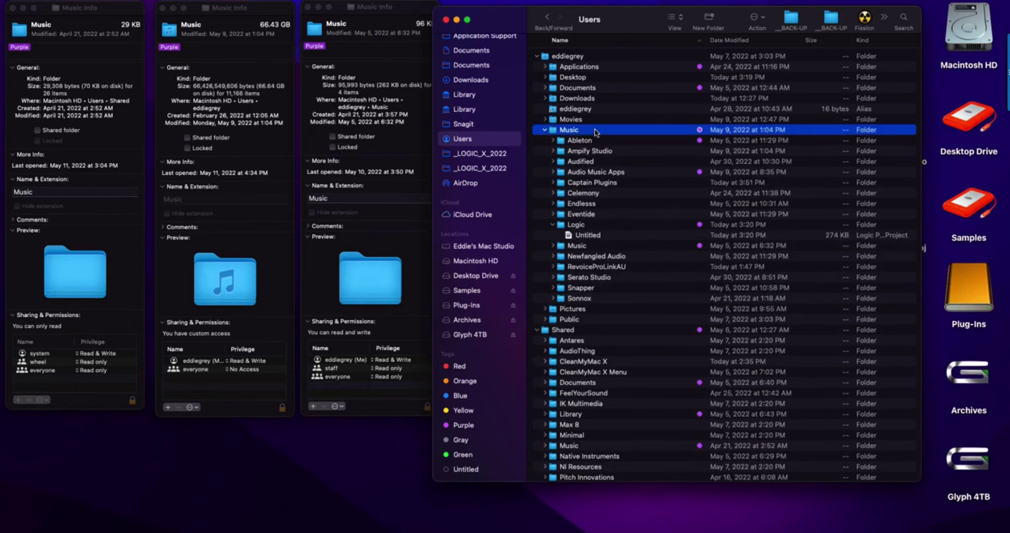
pyautogui.press('Down')
pyautogui.press('Down')
pyautogui.press('Down')
pyautogui.press('Down')
pyautogui.press('Down')
pyautogui.press('Down')
pyautogui.press('Down')
pyautogui.press('Down')
pyautogui.press('Down')
pyautogui.press('Left')
pyautogui.press('Up')
pyautogui.press('Up')
pyautogui.press('Up')
pyautogui.press('Up')
pyautogui.press('Up')
pyautogui.press('Down')
pyautogui.press('Down')
pyautogui.press('Down')
pyautogui.press('Down')
pyautogui.press('Down')
pyautogui.press('Down')
pyautogui.press('Down')
pyautogui.press('Right')
pyautogui.press('Down')
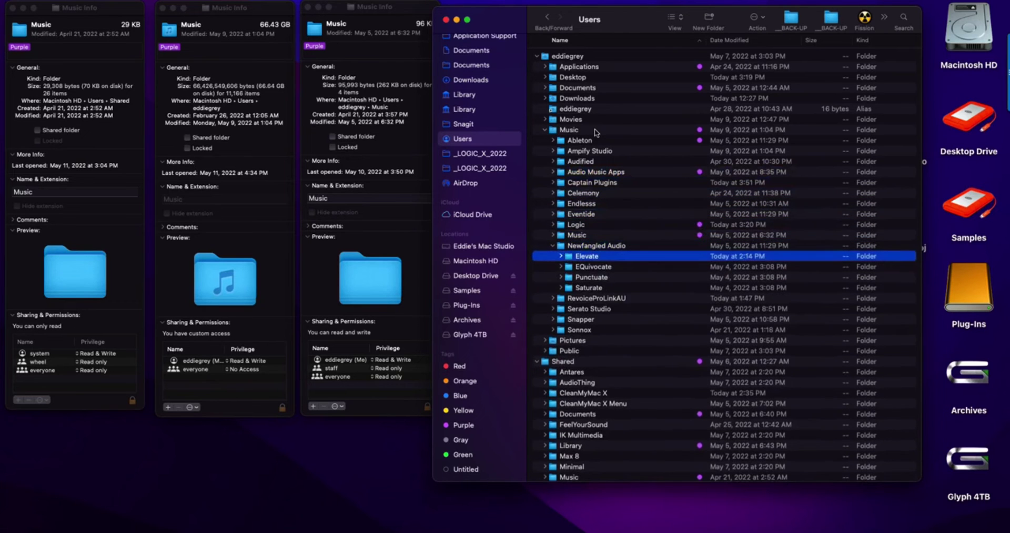
pyautogui.press('Right')
pyautogui.press('Down')
pyautogui.press('Right')
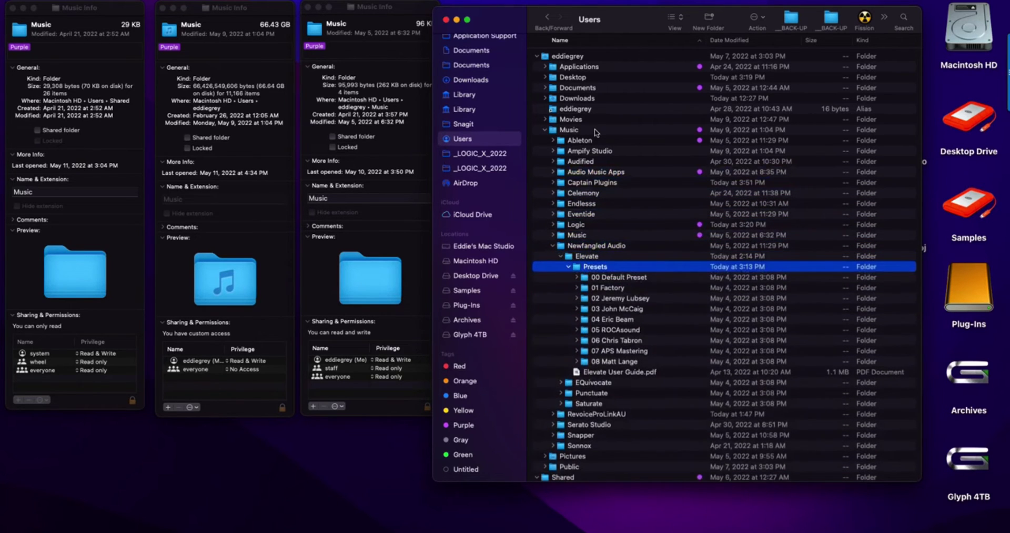
pyautogui.press('Left')
pyautogui.press('Left')
pyautogui.press('Left')
pyautogui.press('Left')
pyautogui.press('Left')
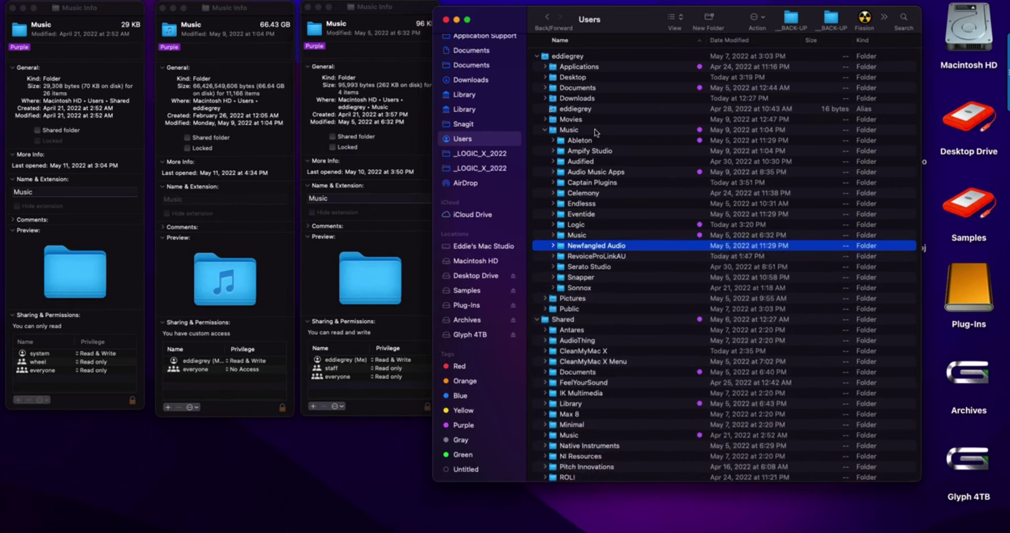
# - Select both Music folders, list the Purple-tagged folders, and close the third Music info window
pyautogui.click(401, 115)
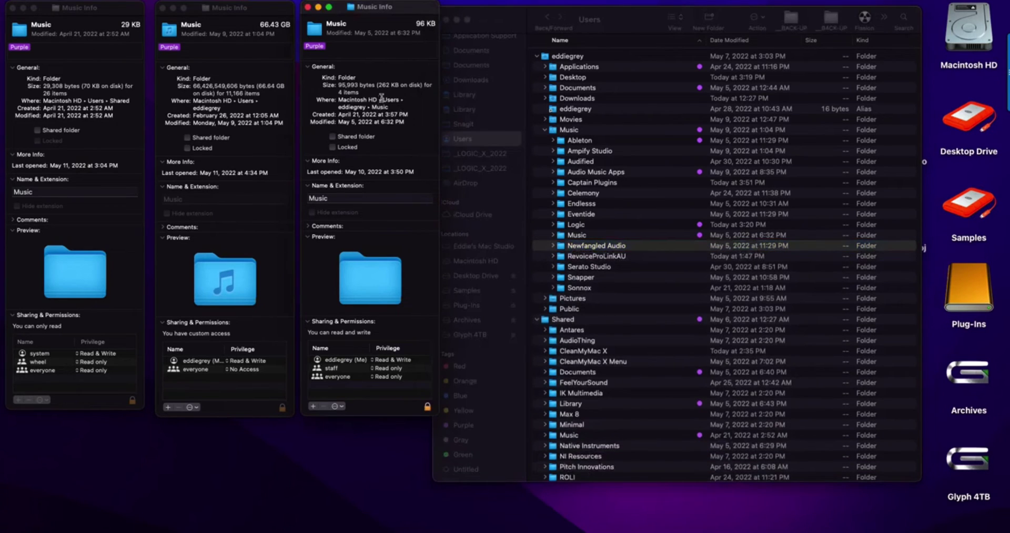
pyautogui.click(573, 133)
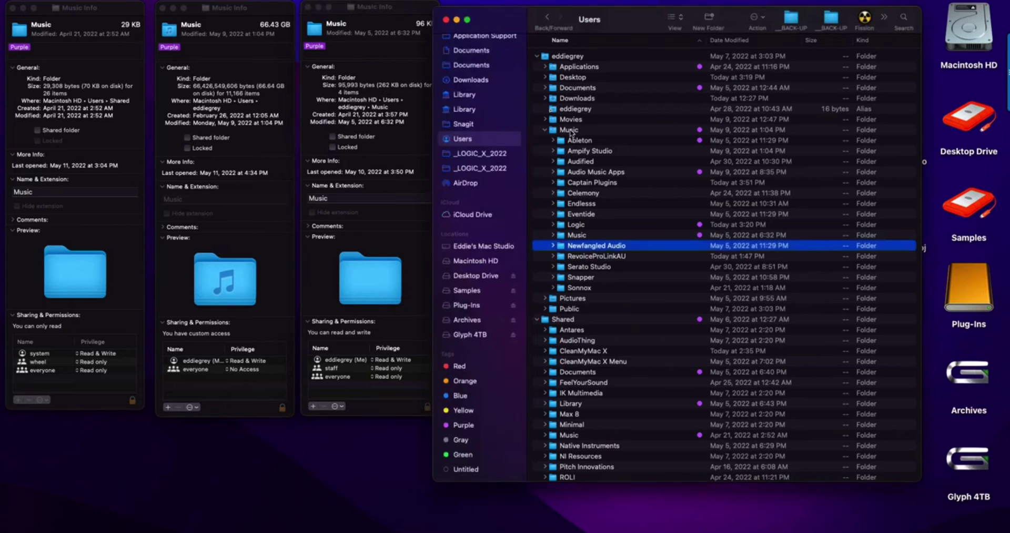
pyautogui.click(579, 131)
pyautogui.keyDown('super'); pyautogui.click(603, 235); pyautogui.keyUp('super')
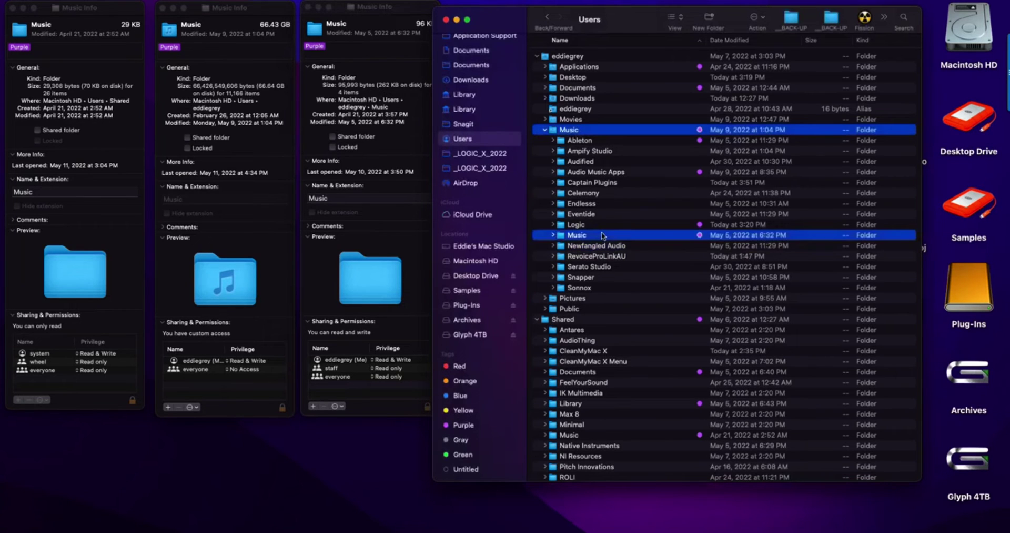
pyautogui.click(483, 425)
pyautogui.click(388, 158)
# - Close all the Music info windows
pyautogui.press('super+w')
pyautogui.click(253, 108)
pyautogui.press('super+w')
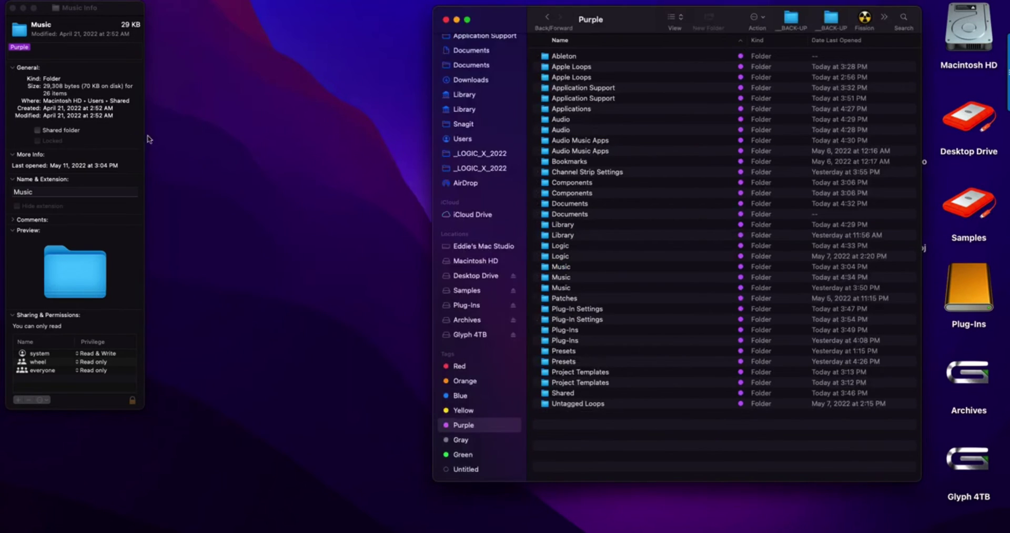
pyautogui.click(117, 127)
pyautogui.press('super+w')
# - Open info for both Plug-In Settings folders in the Purple list
pyautogui.click(572, 311)
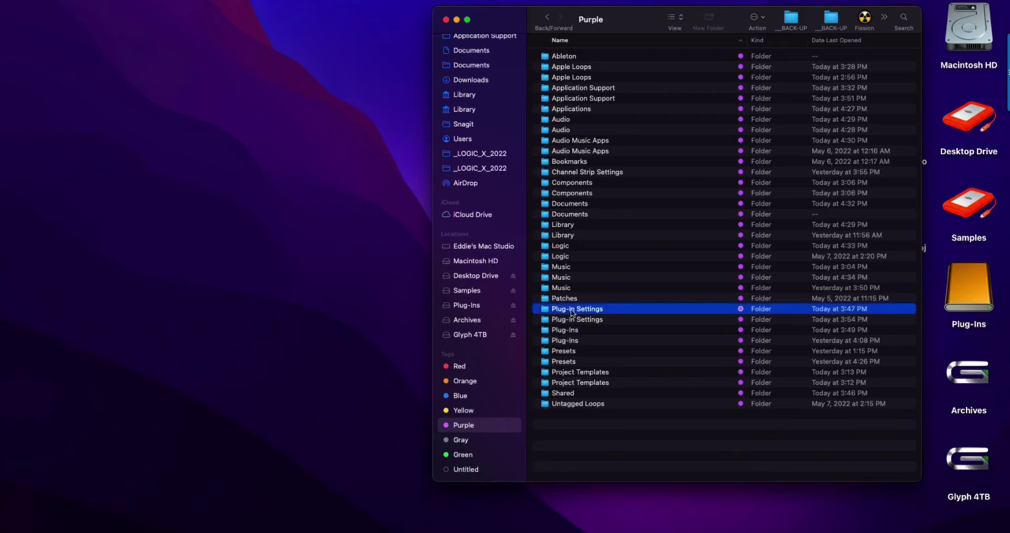
pyautogui.keyDown('shift'); pyautogui.click(573, 319); pyautogui.keyUp('shift')
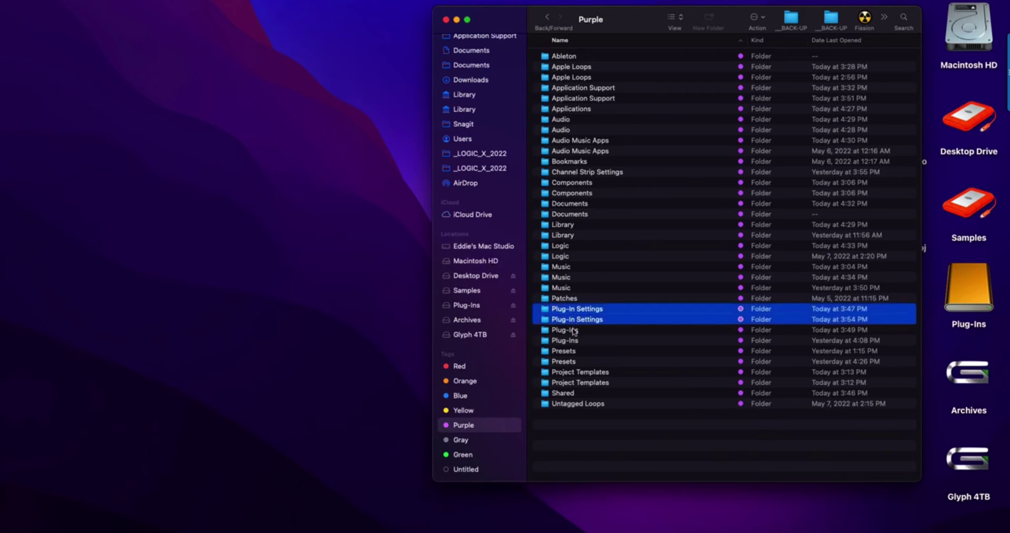
pyautogui.click(574, 331)
pyautogui.keyDown('shift'); pyautogui.click(576, 340); pyautogui.keyUp('shift')
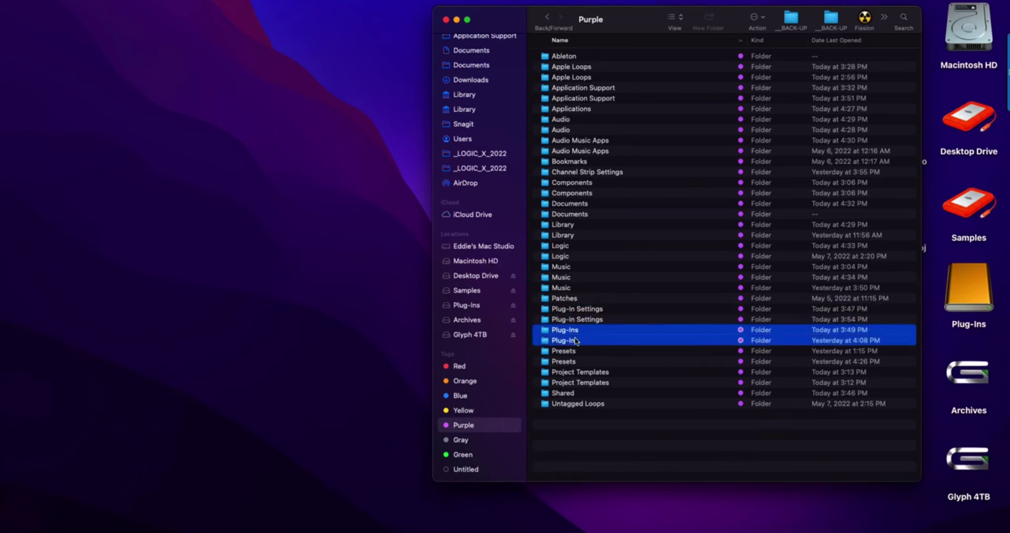
pyautogui.click(573, 311)
pyautogui.keyDown('shift'); pyautogui.click(574, 320); pyautogui.keyUp('shift')
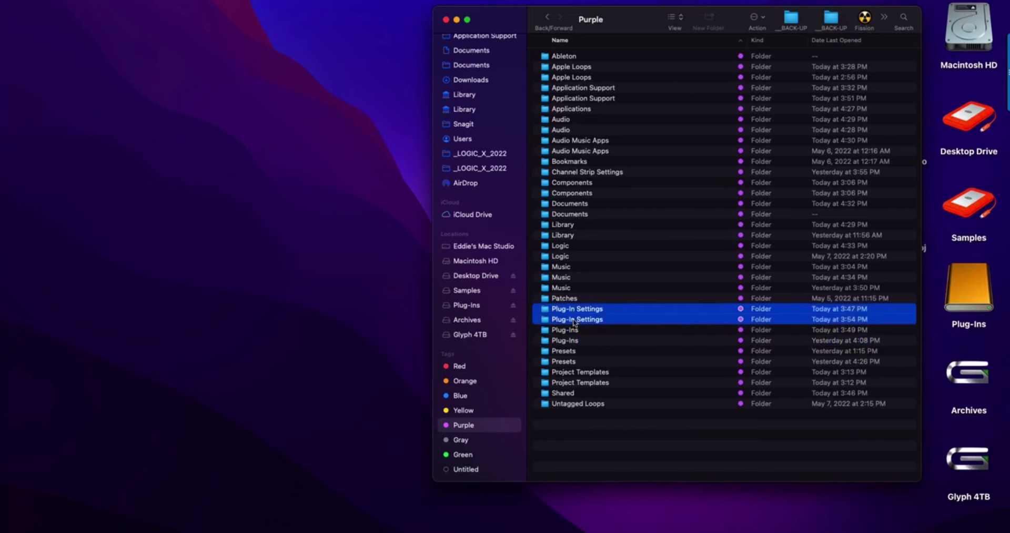
pyautogui.press('super+i')
# - Select both Presets folders and bring the first Plug-In Settings info window forward
pyautogui.click(575, 354)
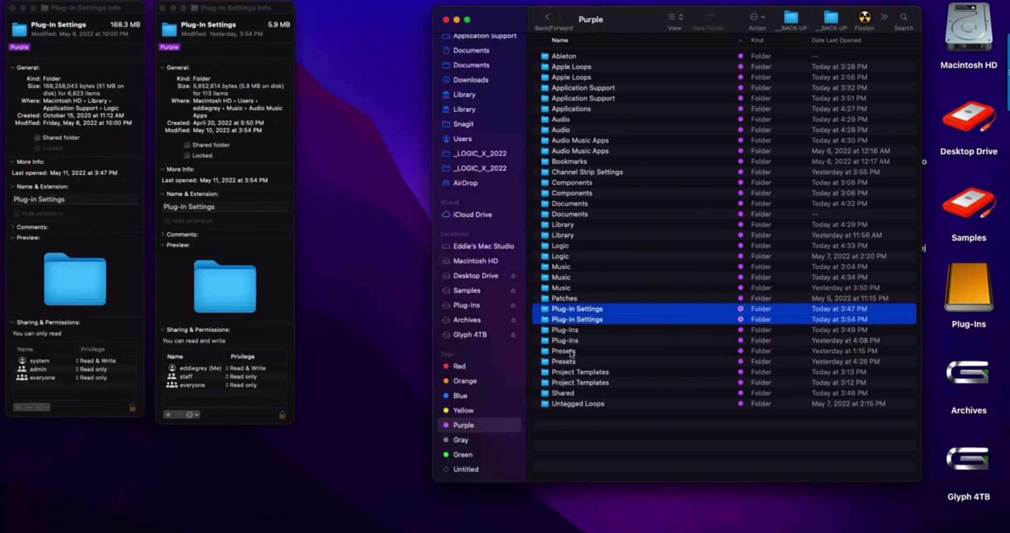
pyautogui.click(573, 351)
pyautogui.keyDown('shift'); pyautogui.click(571, 361); pyautogui.keyUp('shift')
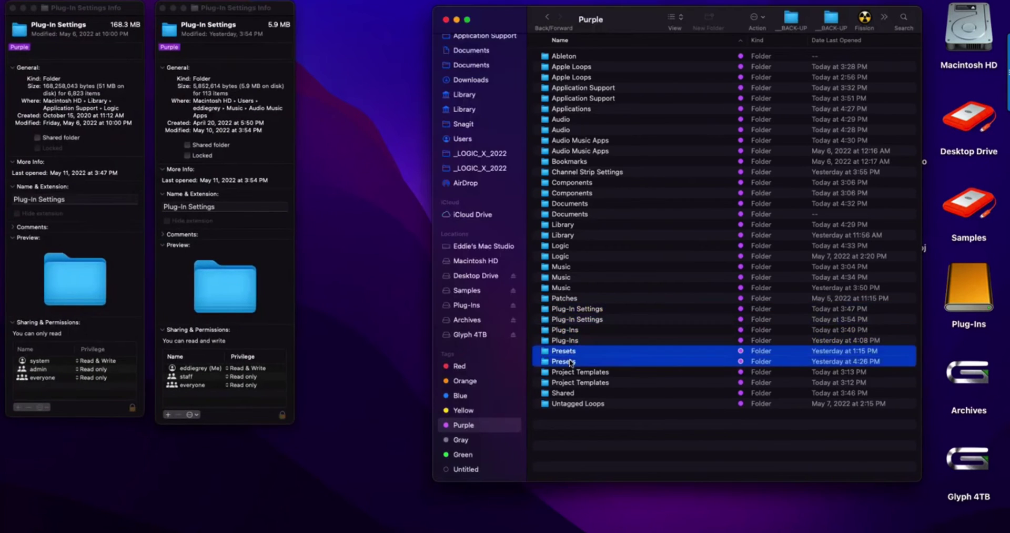
pyautogui.click(130, 108)
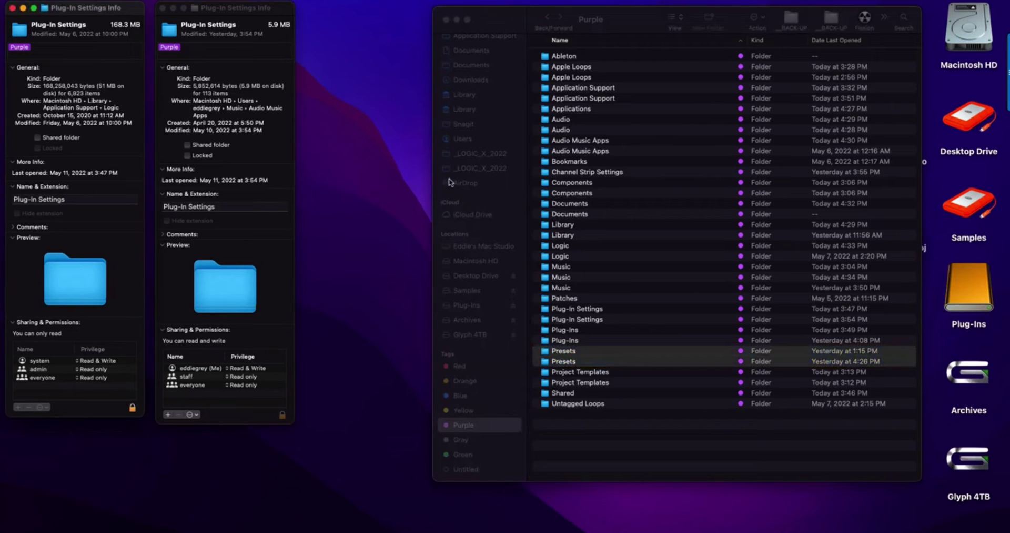
# - Open Macintosh HD > Library > Application Support > Logic
pyautogui.click(477, 261)
pyautogui.click(478, 262)
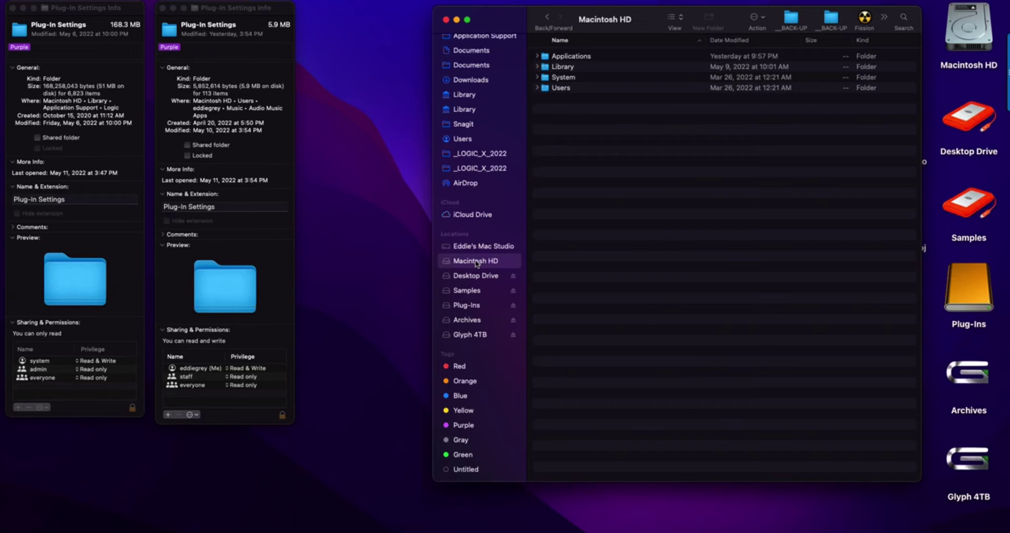
pyautogui.doubleClick(579, 68)
pyautogui.doubleClick(580, 68)
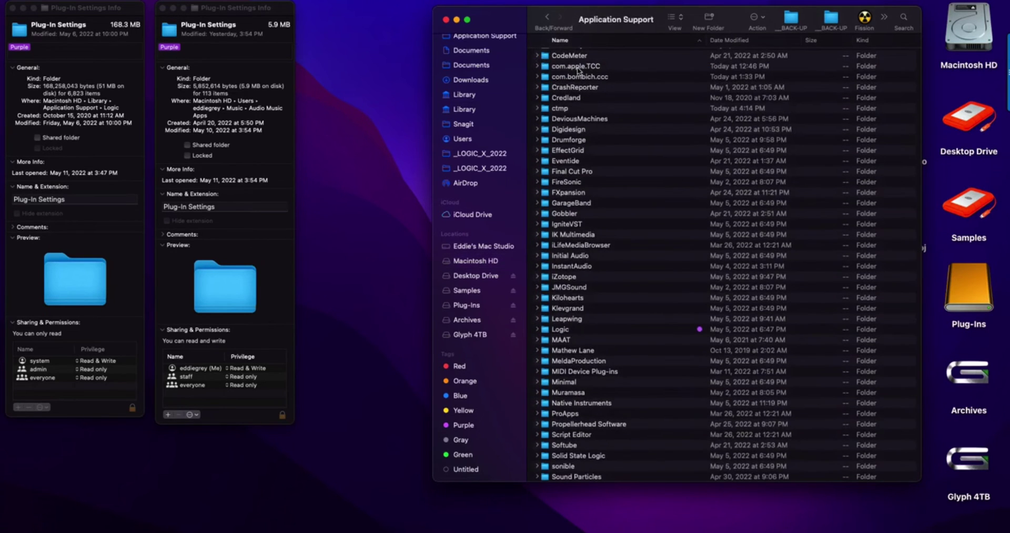
pyautogui.press('l')
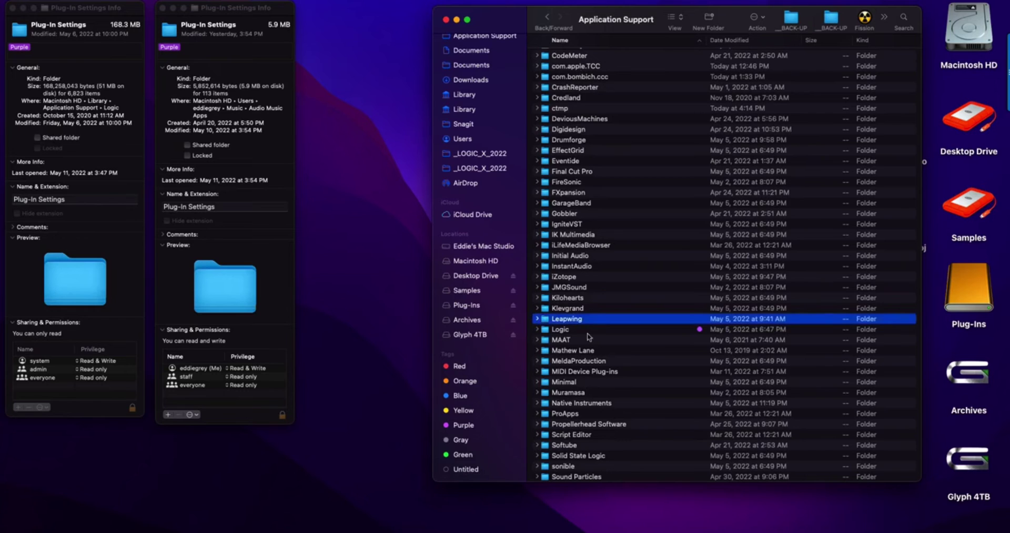
pyautogui.doubleClick(588, 331)
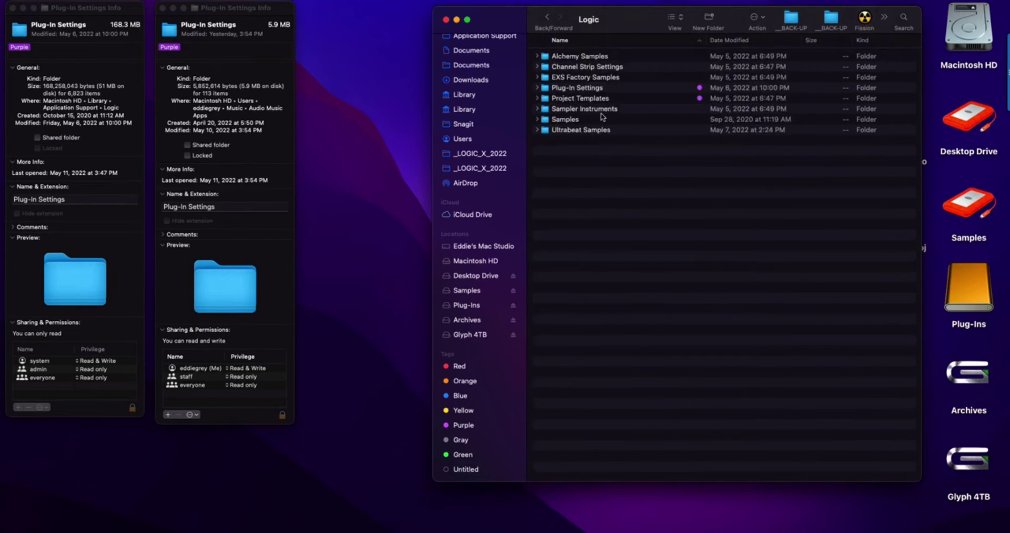
# - Expand Plug-In Settings down to Alchemy's Arpeggiated .acp presets, then collapse it again
pyautogui.click(600, 98)
pyautogui.press('Up')
pyautogui.press('Right')
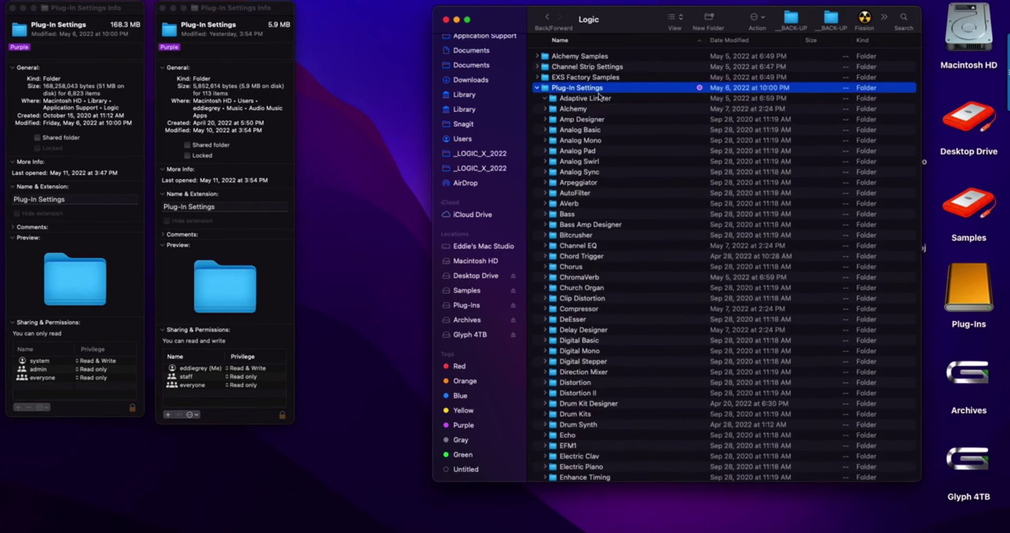
pyautogui.press('Down')
pyautogui.press('Down')
pyautogui.press('Right')
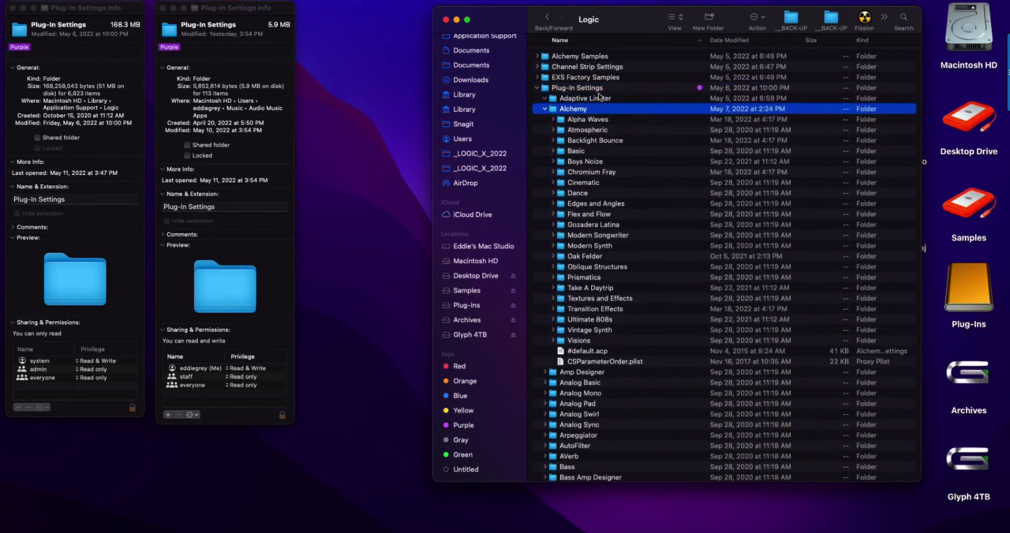
pyautogui.press('Down')
pyautogui.press('Right')
pyautogui.press('Down')
pyautogui.press('Right')
pyautogui.press('Down')
pyautogui.press('Up')
pyautogui.press('Left')
pyautogui.press('Left')
pyautogui.press('Left')
pyautogui.press('Left')
pyautogui.press('Left')
pyautogui.press('Left')
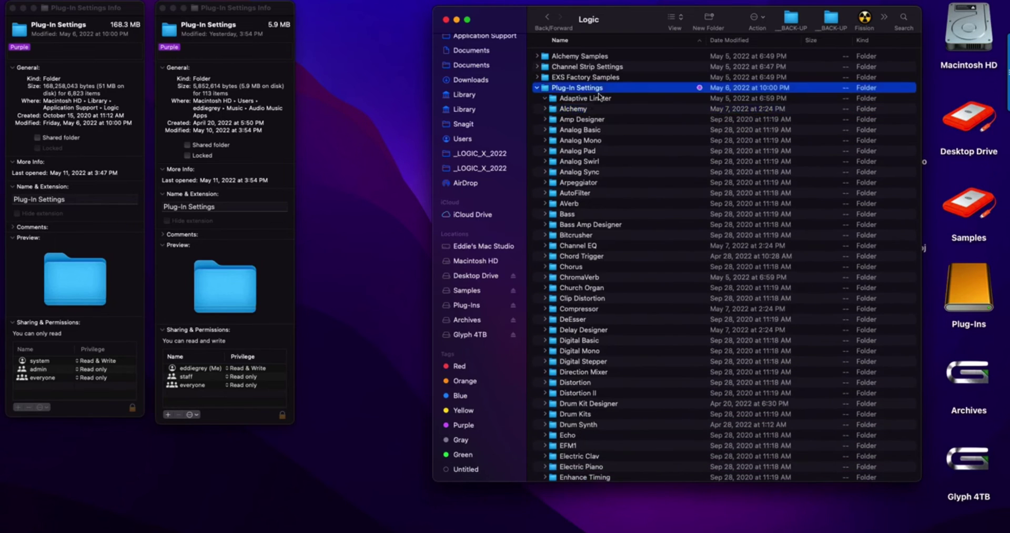
pyautogui.press('Left')
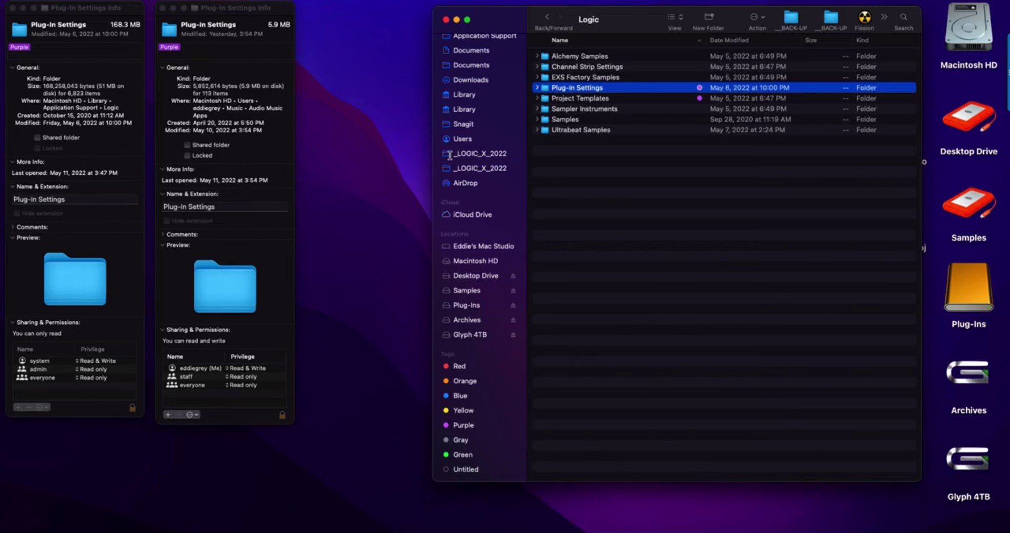
# - Open Users > Music > Audio Music Apps and expand Plug-In Settings to the Channel EQ folder
pyautogui.click(458, 140)
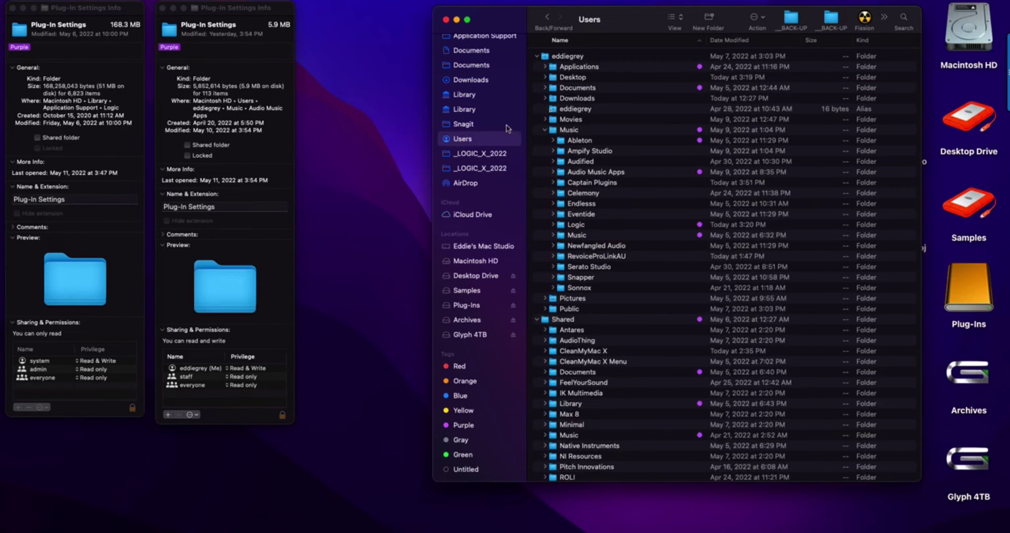
pyautogui.click(545, 129)
pyautogui.click(571, 131)
pyautogui.doubleClick(570, 130)
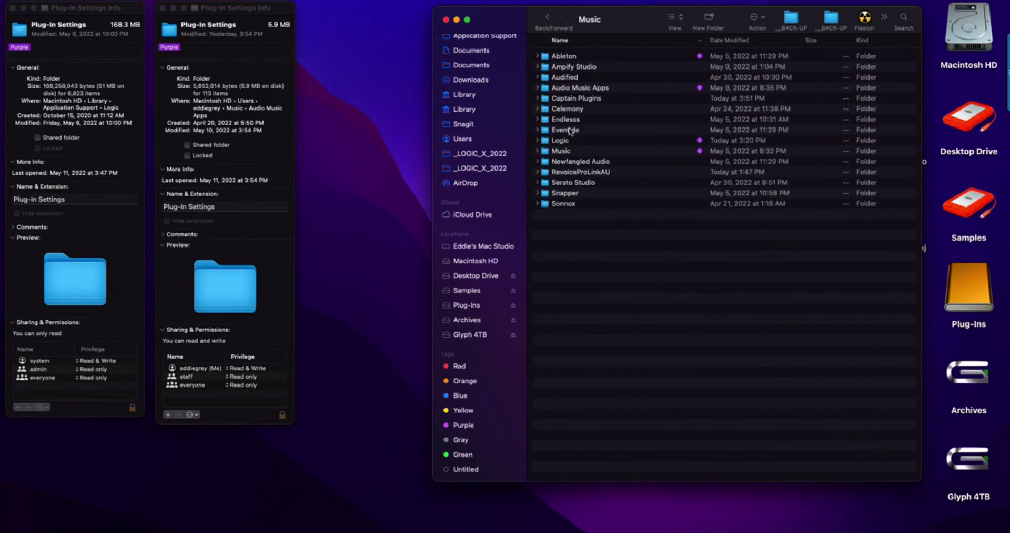
pyautogui.doubleClick(581, 89)
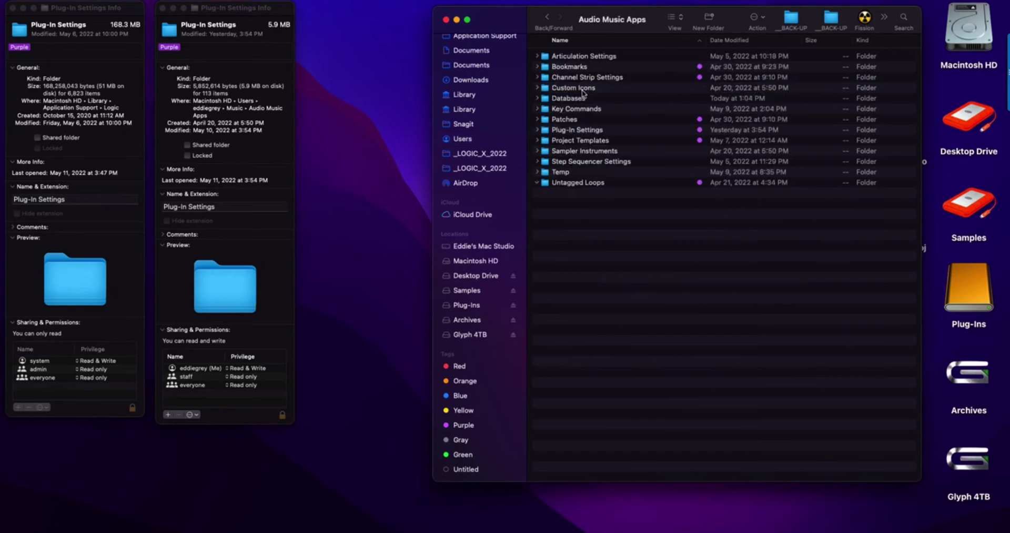
pyautogui.click(587, 143)
pyautogui.press('Up')
pyautogui.hotkey('alt', 'Right')
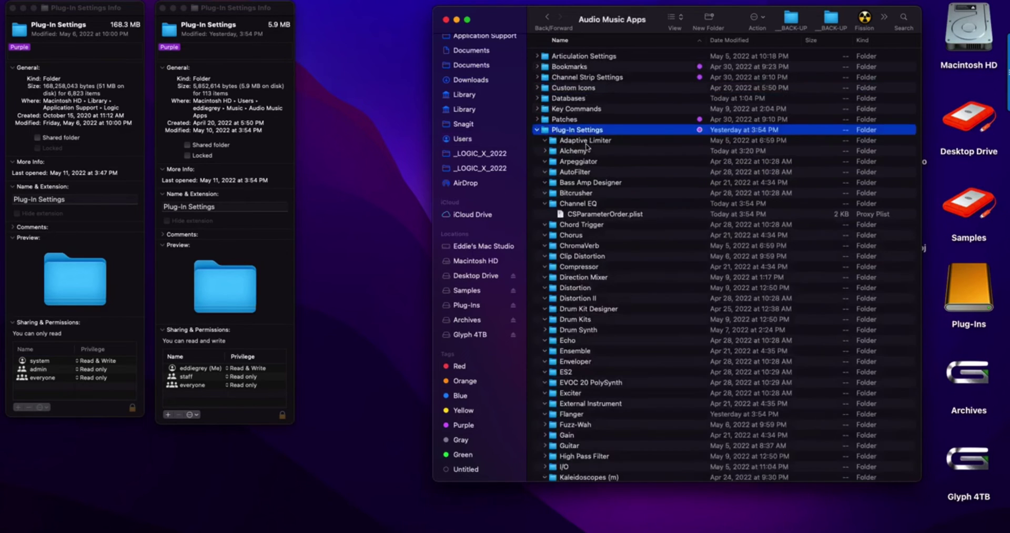
pyautogui.press('Down')
pyautogui.press('Down')
pyautogui.press('Down')
pyautogui.press('Down')
pyautogui.press('Down')
pyautogui.press('Down')
pyautogui.press('Down')
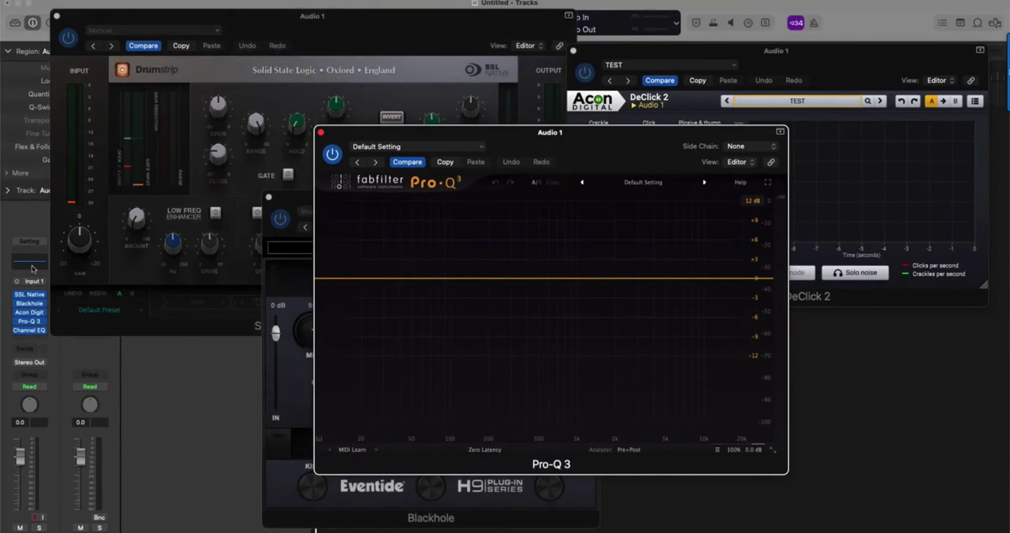
# - In Logic's Channel EQ window, choose Save As to save the current setting
pyautogui.click(33, 267)
pyautogui.click(389, 150)
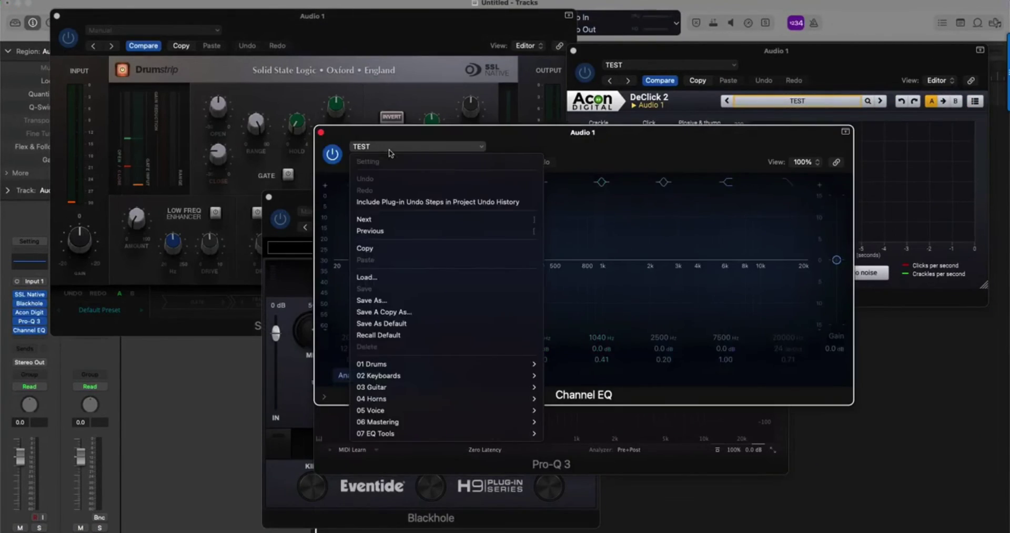
pyautogui.click(397, 301)
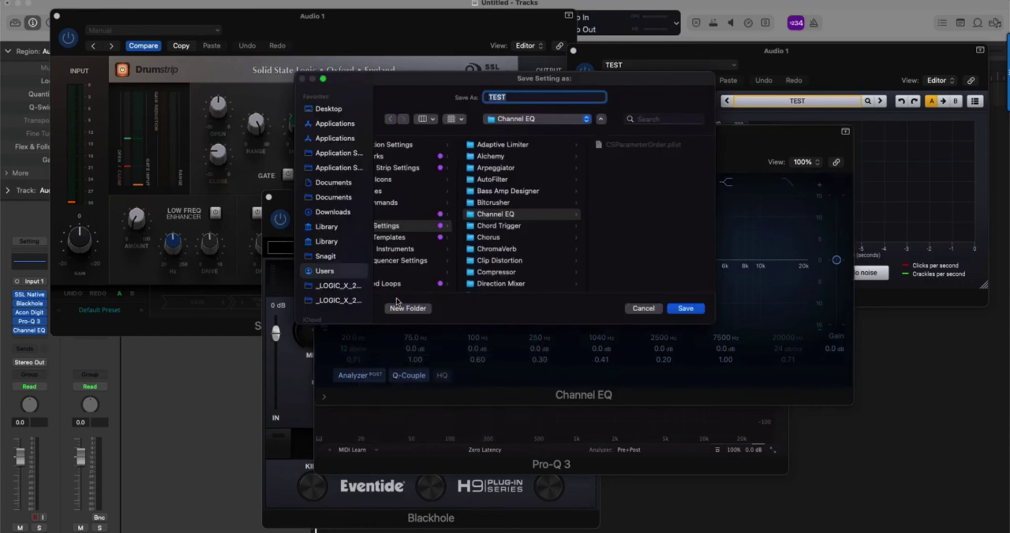
# - Save the Channel EQ setting as TEST, then move TEST.pst to the Trash
pyautogui.press('Return')
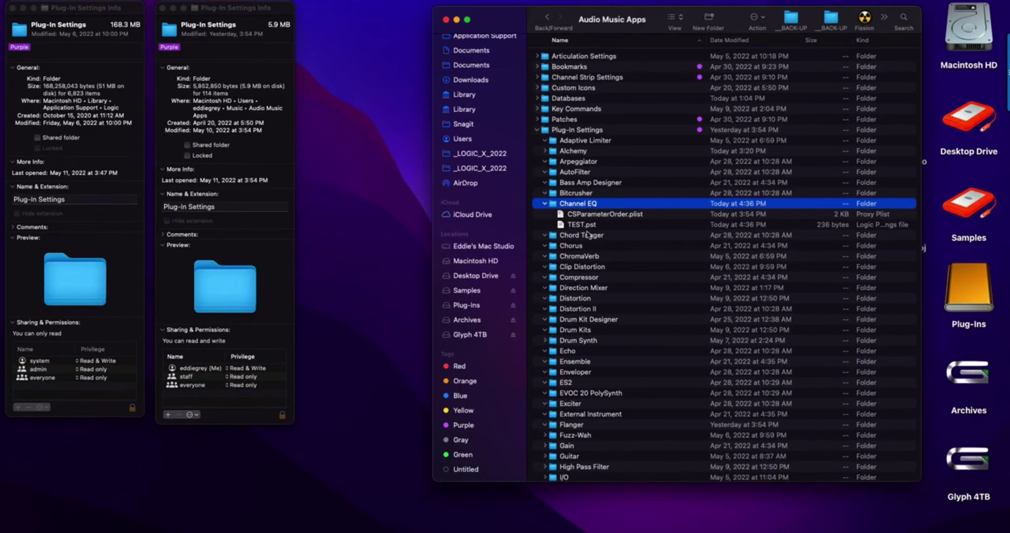
pyautogui.click(592, 225)
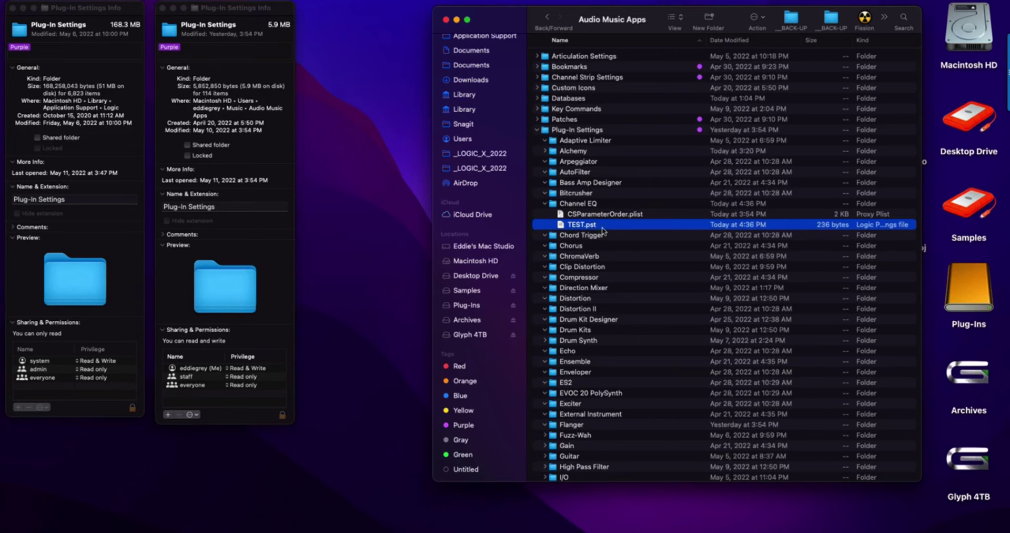
pyautogui.press('super+BackSpace')
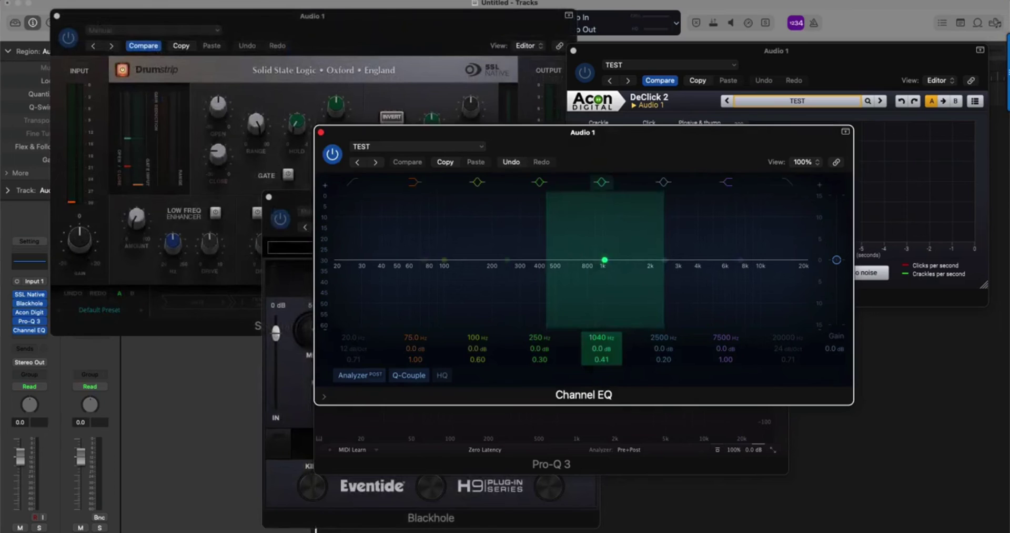
# - Close the Channel EQ plugin window and list the Purple-tagged folders again
pyautogui.press('super+w')
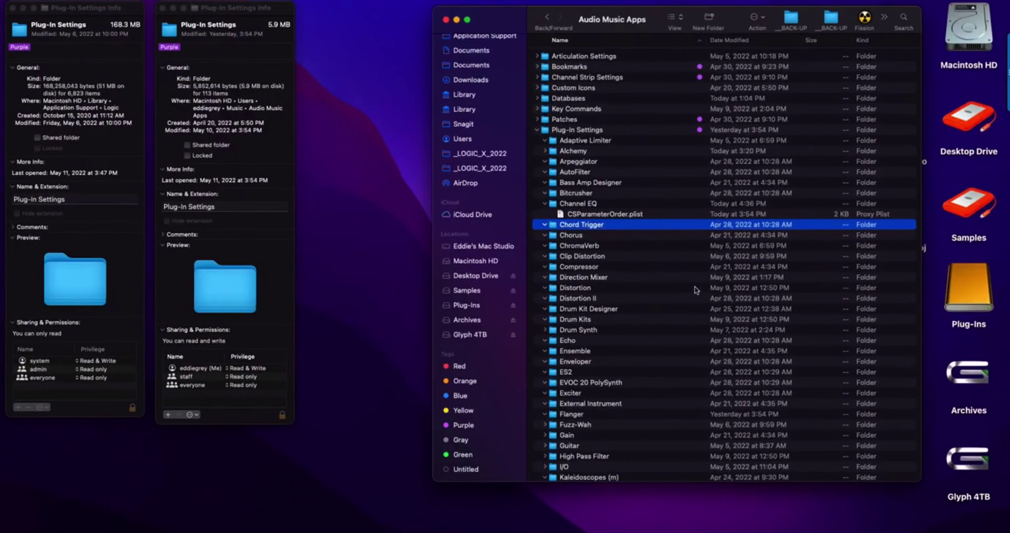
pyautogui.click(635, 266)
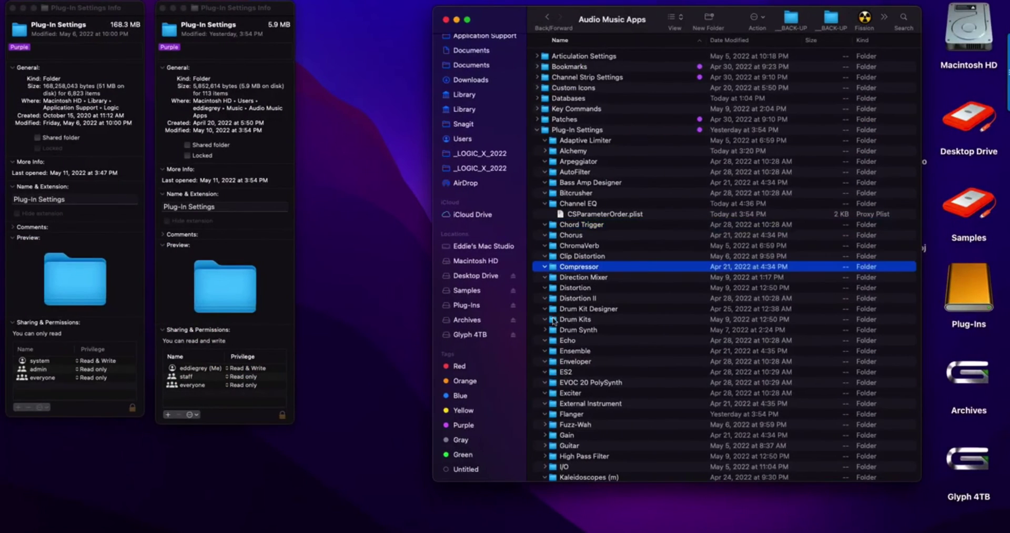
pyautogui.click(490, 427)
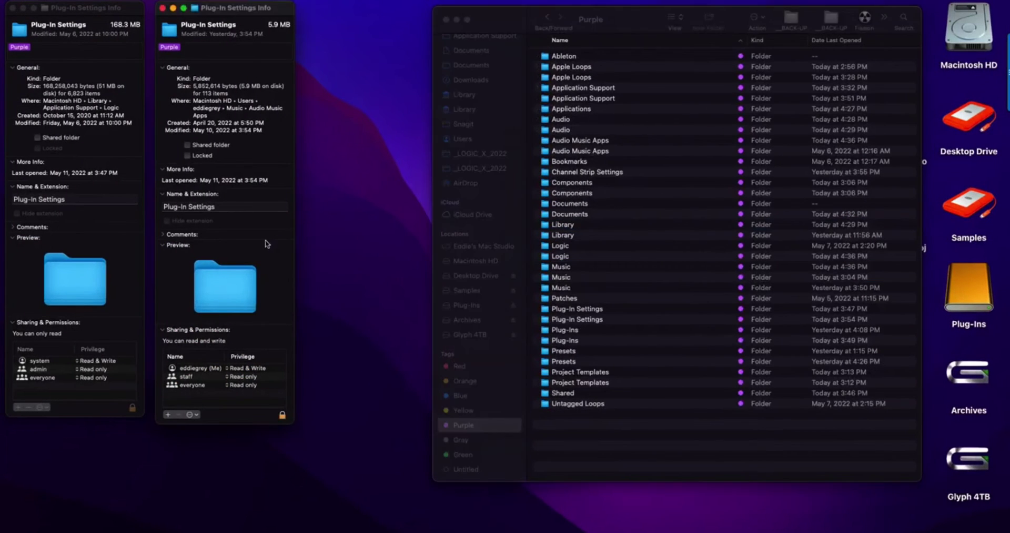
# - Close both Plug-In Settings info panels
pyautogui.click(289, 245)
pyautogui.press('super+w')
pyautogui.click(120, 223)
pyautogui.press('super+w')
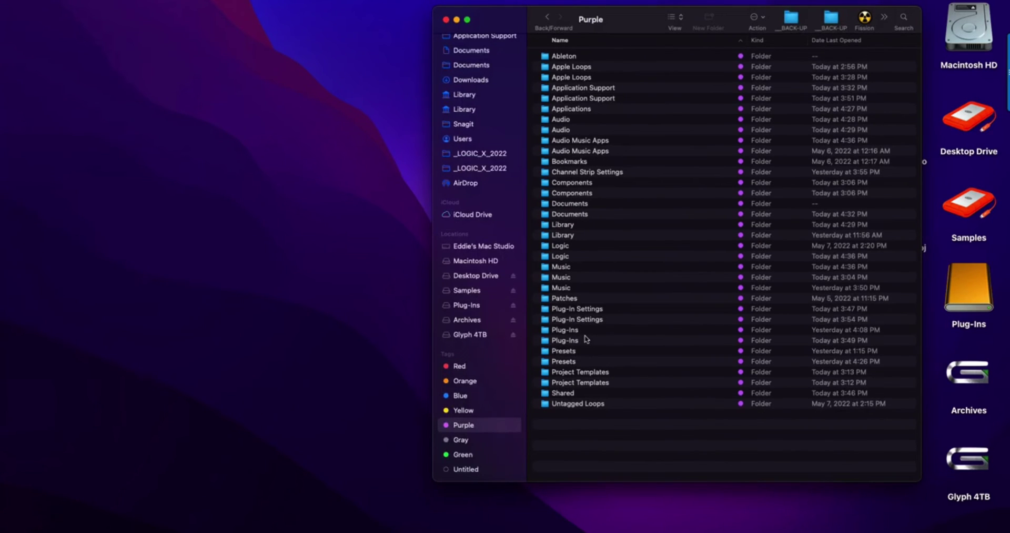
# - Show info for both Presets folders (198 MB and 7.2 MB)
pyautogui.click(578, 350)
pyautogui.keyDown('shift'); pyautogui.click(579, 361); pyautogui.keyUp('shift')
pyautogui.press('super+i')
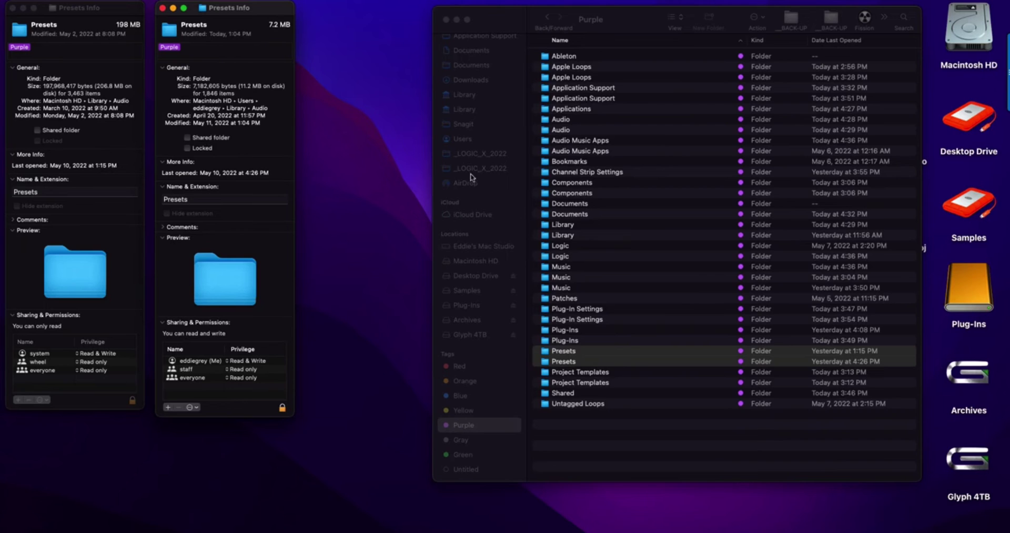
# - Open Macintosh HD > Library > Audio and select its Presets folder
pyautogui.click(482, 263)
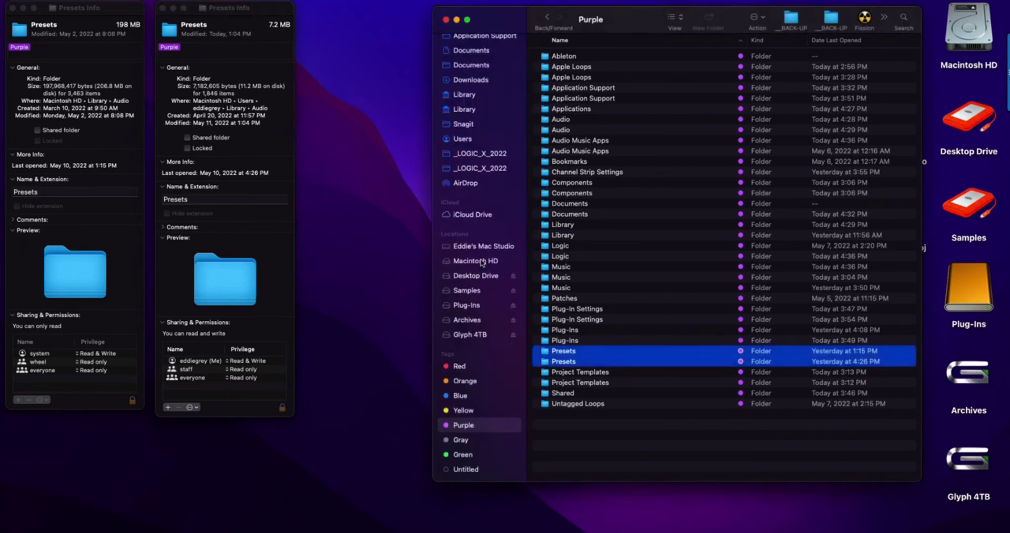
pyautogui.click(483, 263)
pyautogui.doubleClick(561, 67)
pyautogui.doubleClick(561, 88)
pyautogui.click(583, 140)
pyautogui.keyDown('shift'); pyautogui.click(586, 150); pyautogui.keyUp('shift')
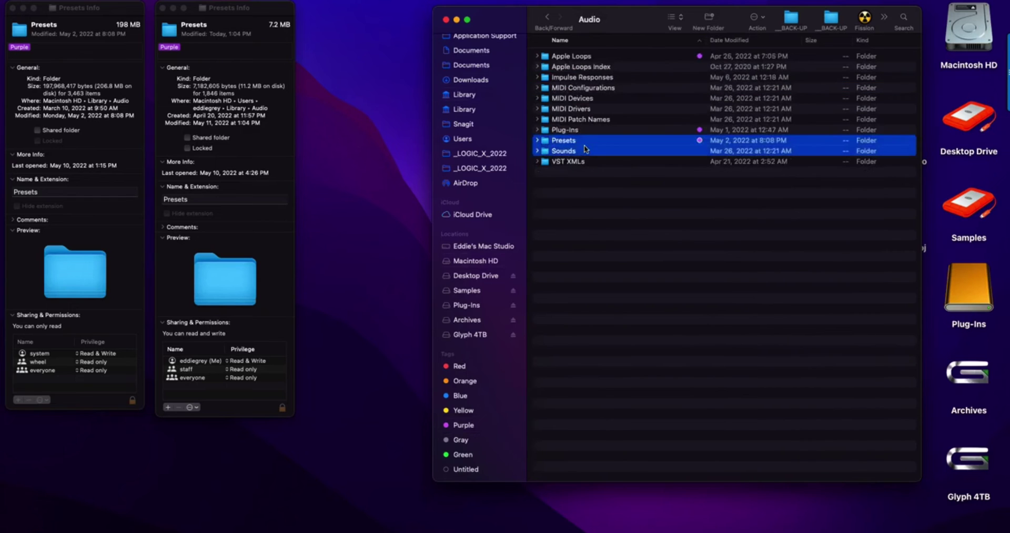
pyautogui.press('Down')
pyautogui.press('Up')
pyautogui.press('Up')
# - Expand Presets > Plugin Alliance > Pro Audio DSP DSM V3, then return to the Purple list
pyautogui.press('Right')
pyautogui.press('Down')
pyautogui.press('Right')
pyautogui.press('Down')
pyautogui.press('Right')
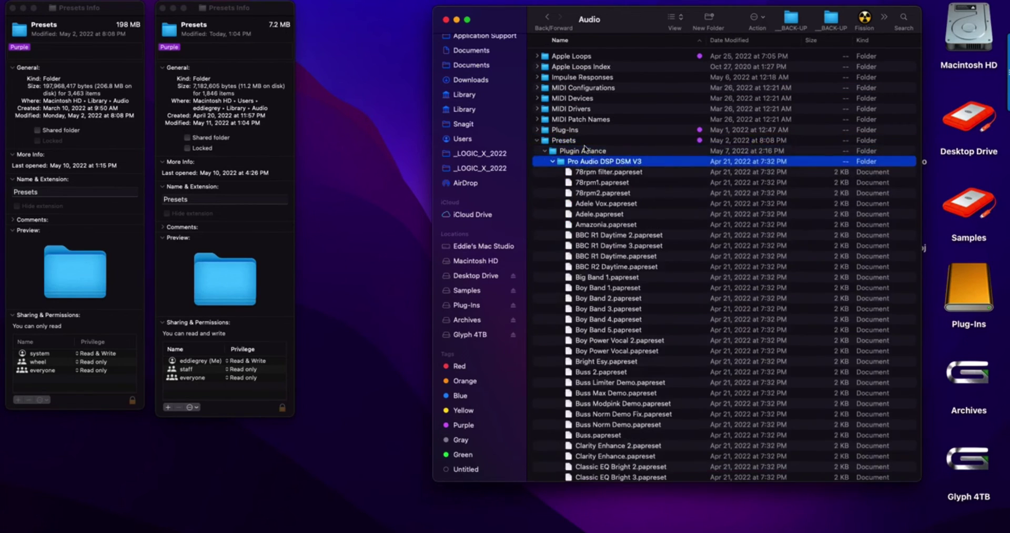
pyautogui.press('Left')
pyautogui.press('Left')
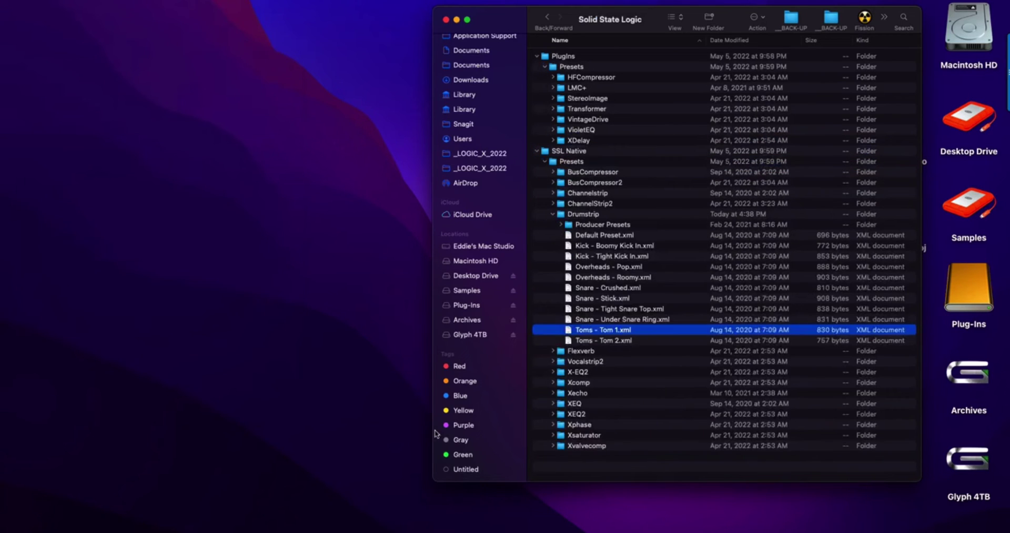
pyautogui.click(462, 424)
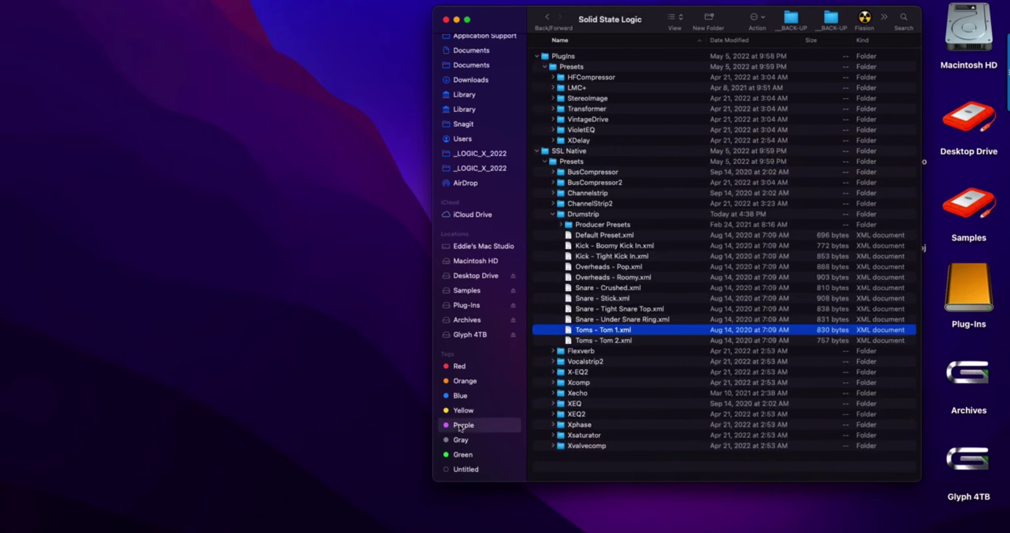
# - Show info for both Project Templates folders
pyautogui.click(590, 374)
pyautogui.keyDown('shift'); pyautogui.click(589, 386); pyautogui.keyUp('shift')
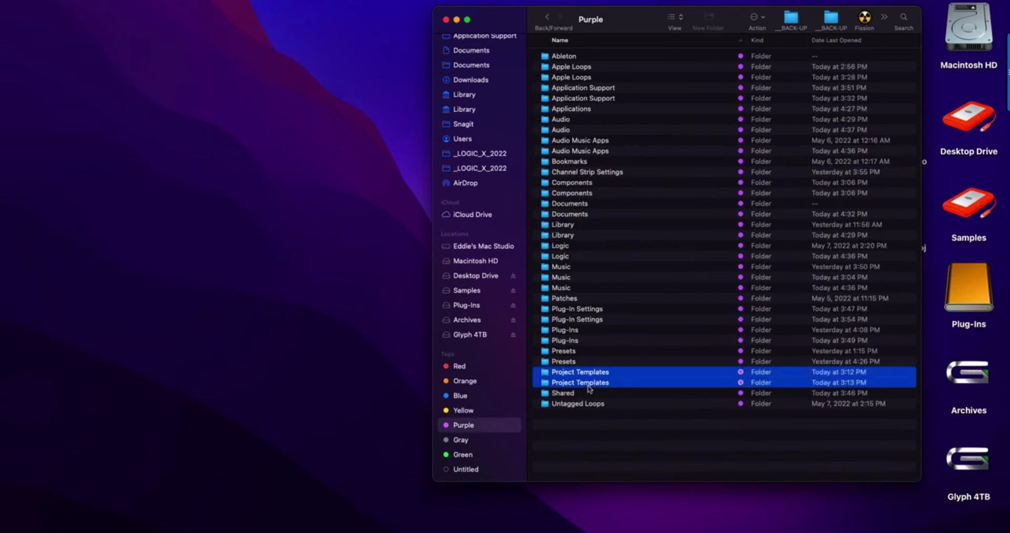
pyautogui.press('super+i')
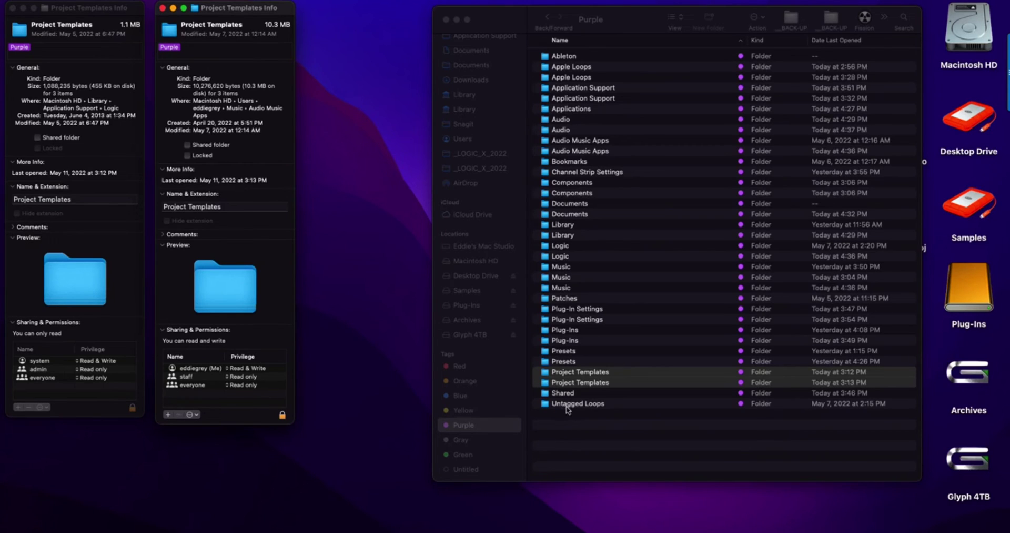
# - Open Library > Application Support > Logic > Project Templates and preview the Orchestral.logic template
pyautogui.click(480, 262)
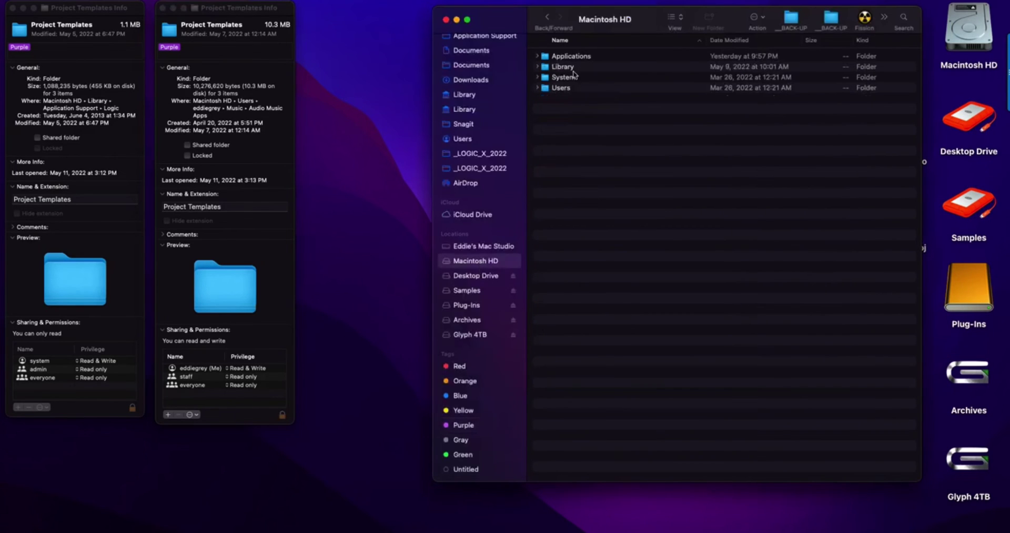
pyautogui.click(572, 67)
pyautogui.doubleClick(573, 71)
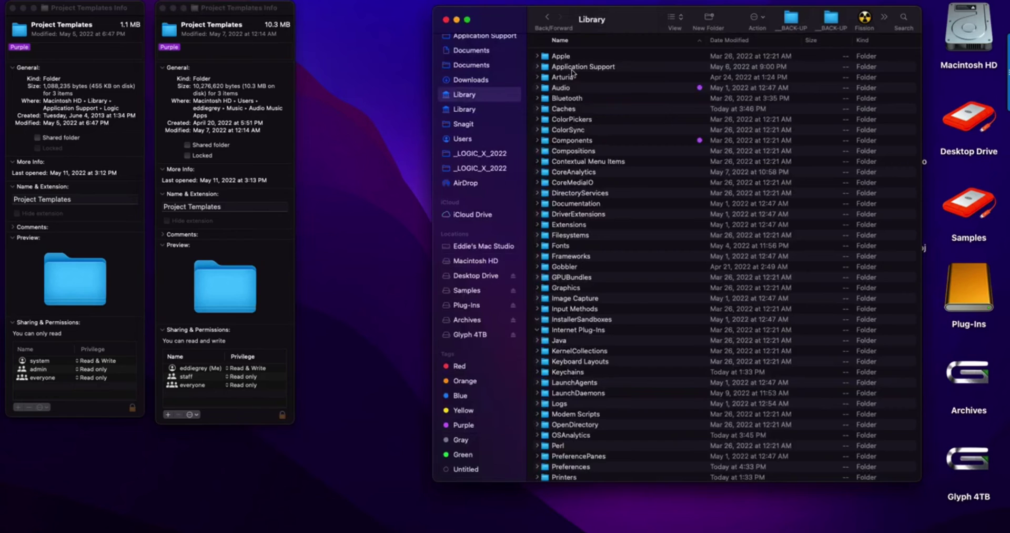
pyautogui.doubleClick(572, 66)
pyautogui.scroll(-10, 573, 72)
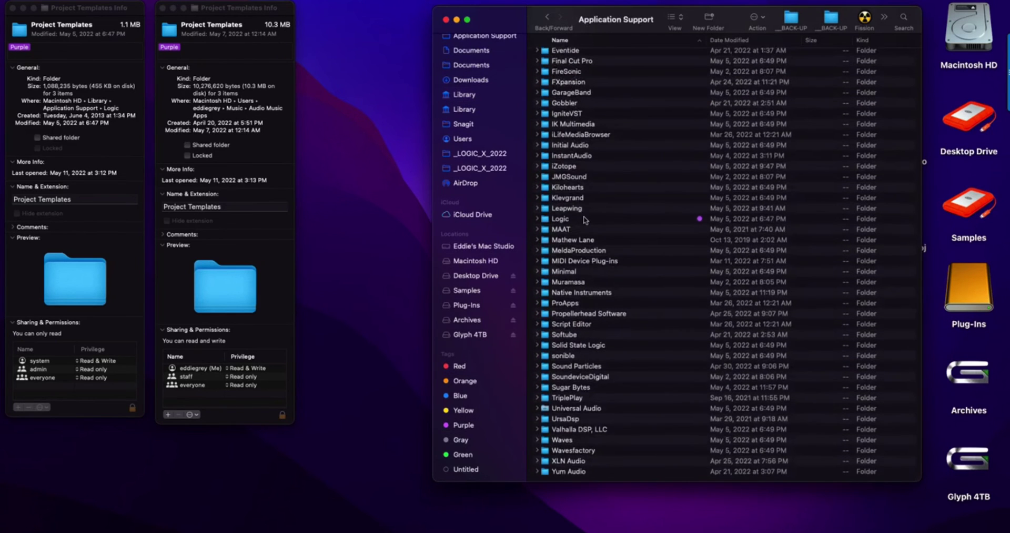
pyautogui.doubleClick(585, 219)
pyautogui.click(594, 101)
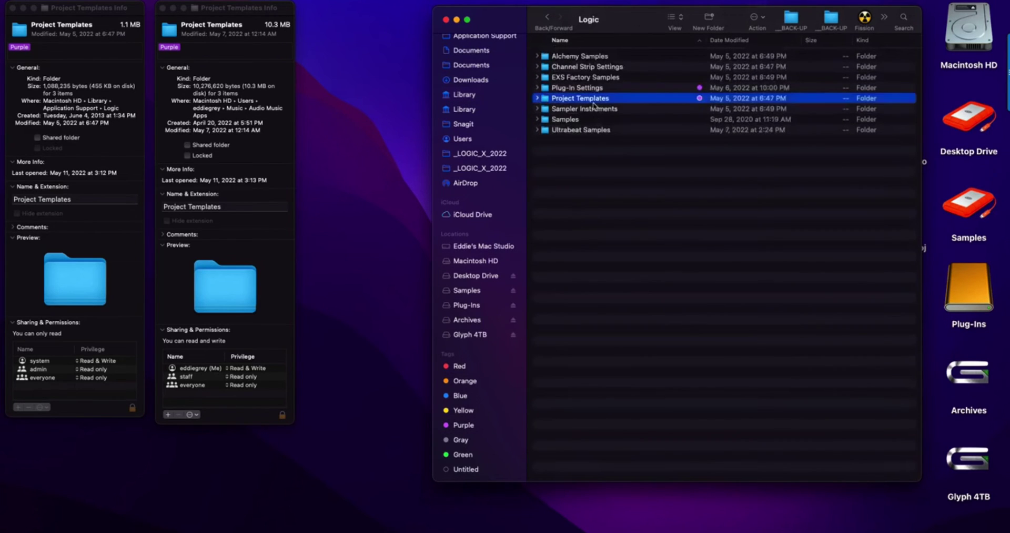
pyautogui.press('Down')
pyautogui.press('Down')
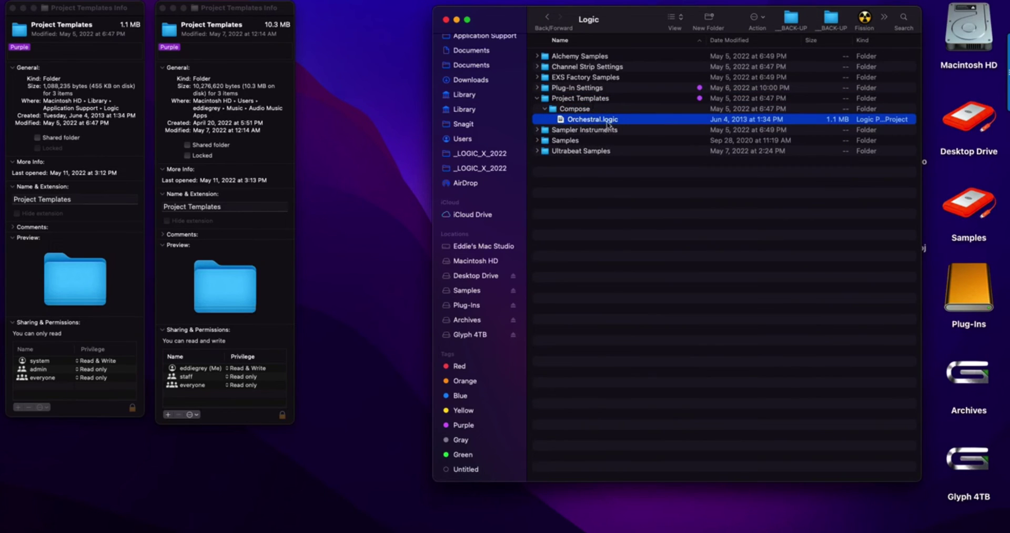
pyautogui.press('space')
pyautogui.press('space')
pyautogui.press('Left')
pyautogui.press('Left')
pyautogui.press('Left')
pyautogui.press('Left')
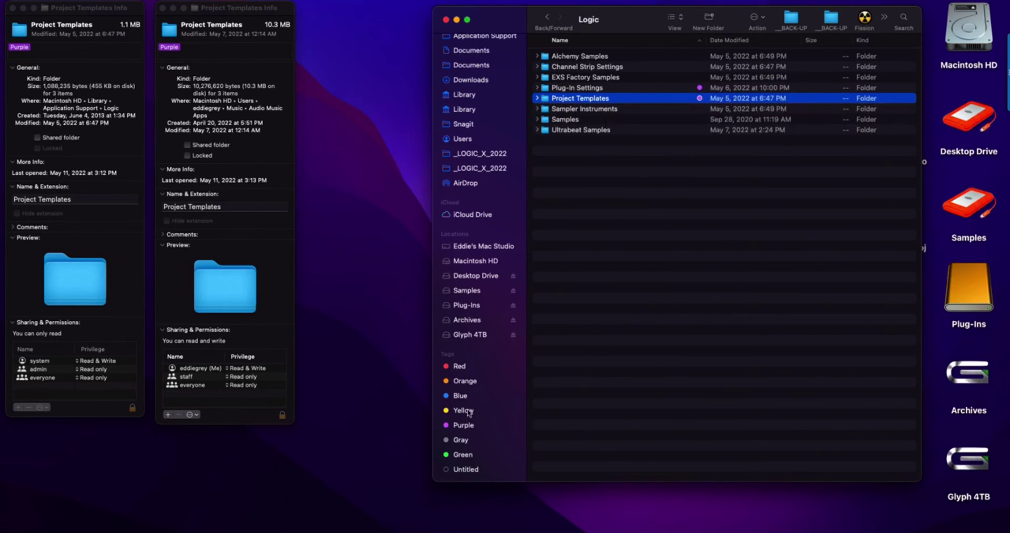
# - Open Users > Music > Audio Music Apps and expand Project Templates to _Autoload M1 (Update)
pyautogui.click(463, 139)
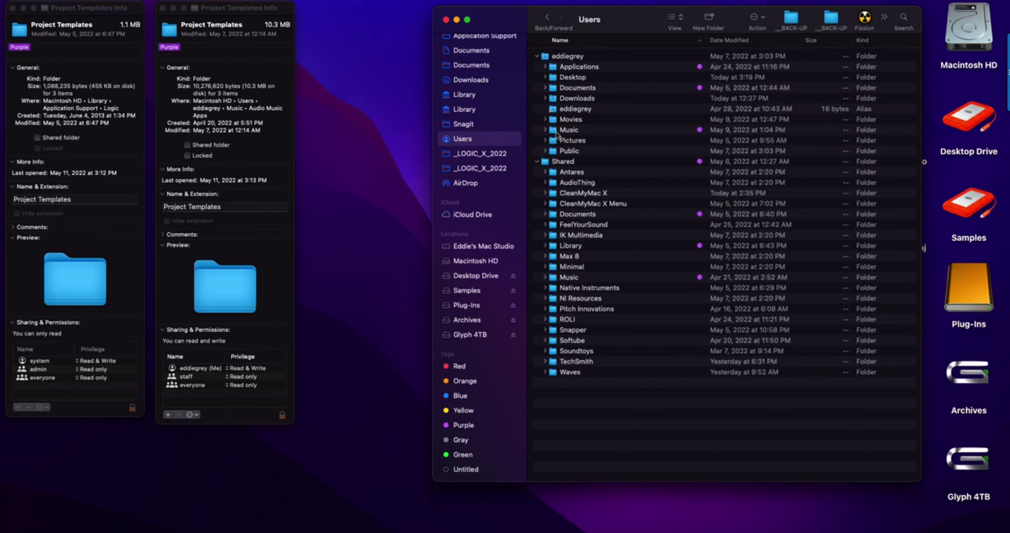
pyautogui.doubleClick(557, 132)
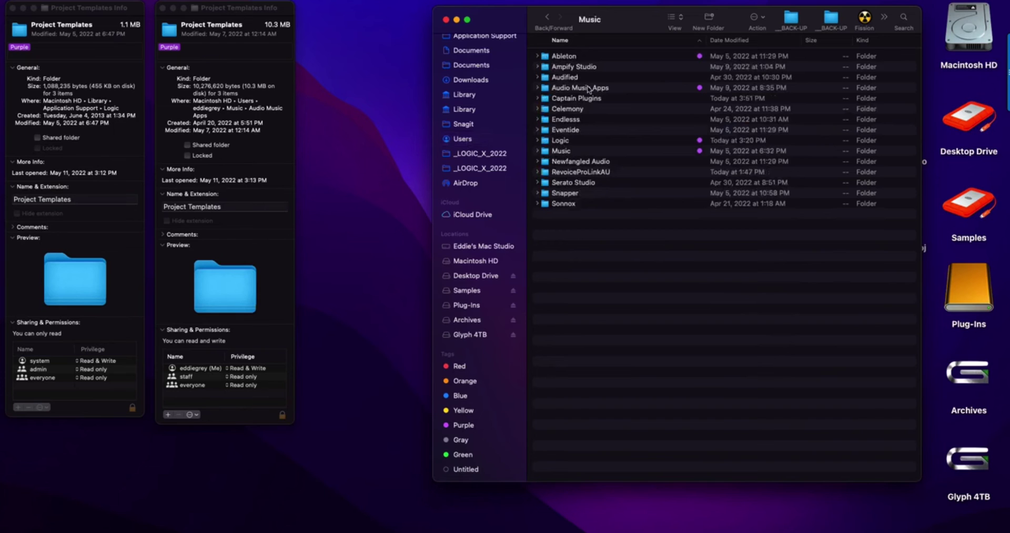
pyautogui.doubleClick(588, 89)
pyautogui.click(582, 130)
pyautogui.press('Right')
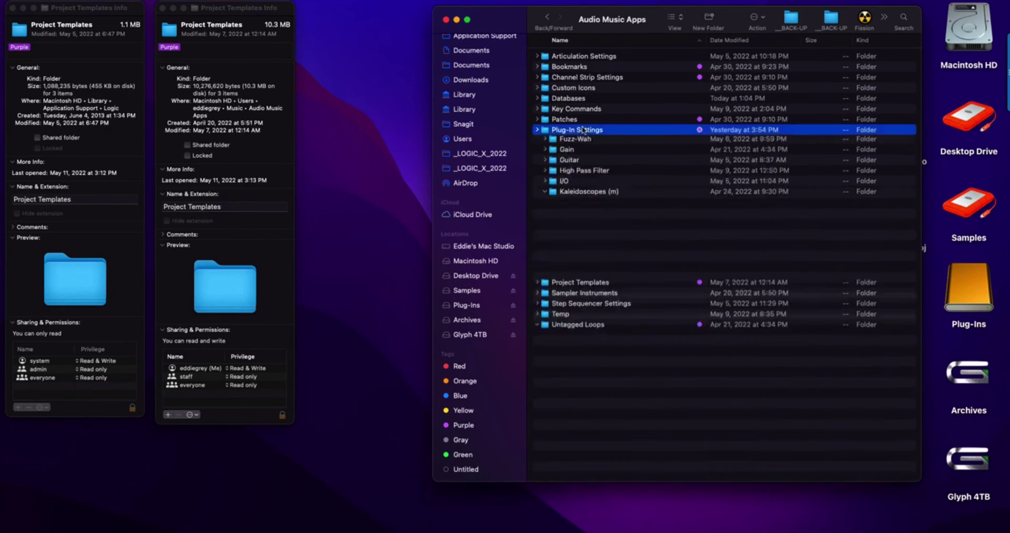
pyautogui.press('Down')
pyautogui.press('Right')
pyautogui.press('Down')
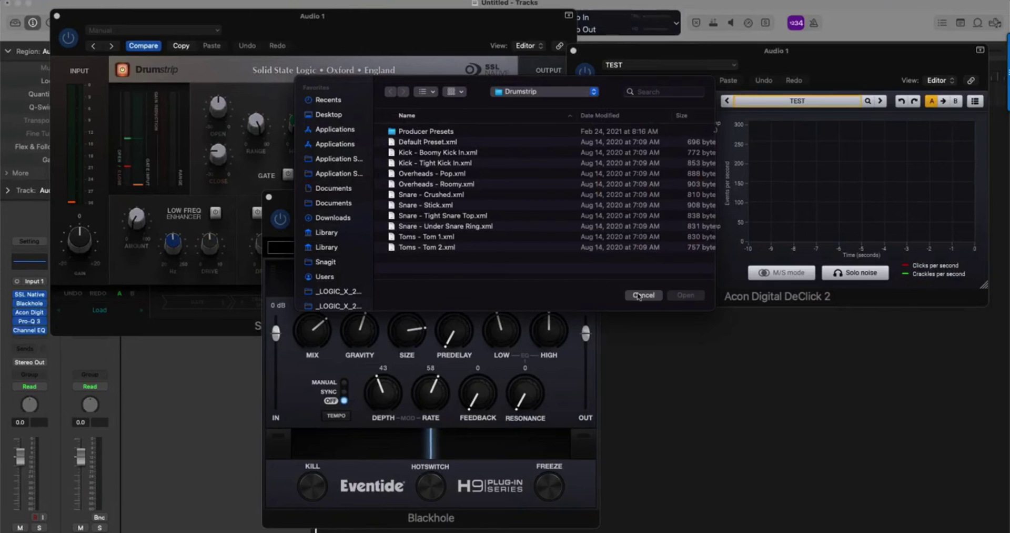
# - Cancel the Drumstrip preset browser and choose File > Save as Template to view the Project Templates folder
pyautogui.click(638, 296)
pyautogui.click(79, 1)
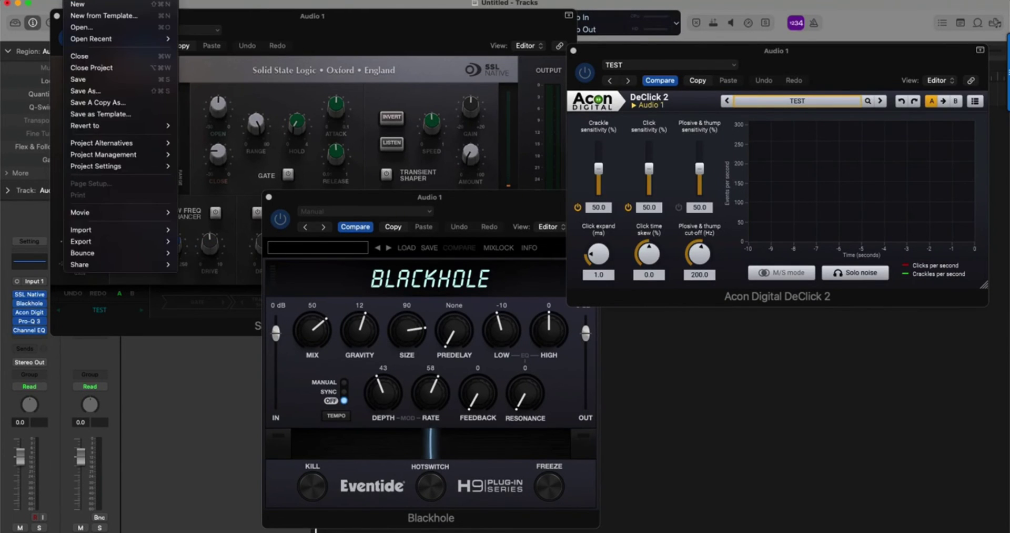
pyautogui.click(115, 114)
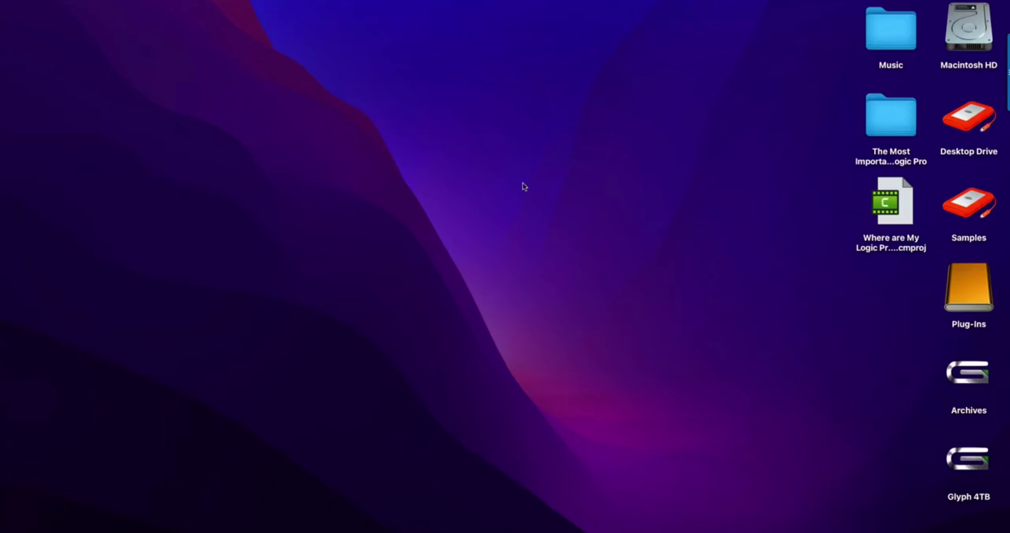
# - In a new Finder window, list all Purple-tagged folders and enlarge the window to show them
pyautogui.press('super+n')
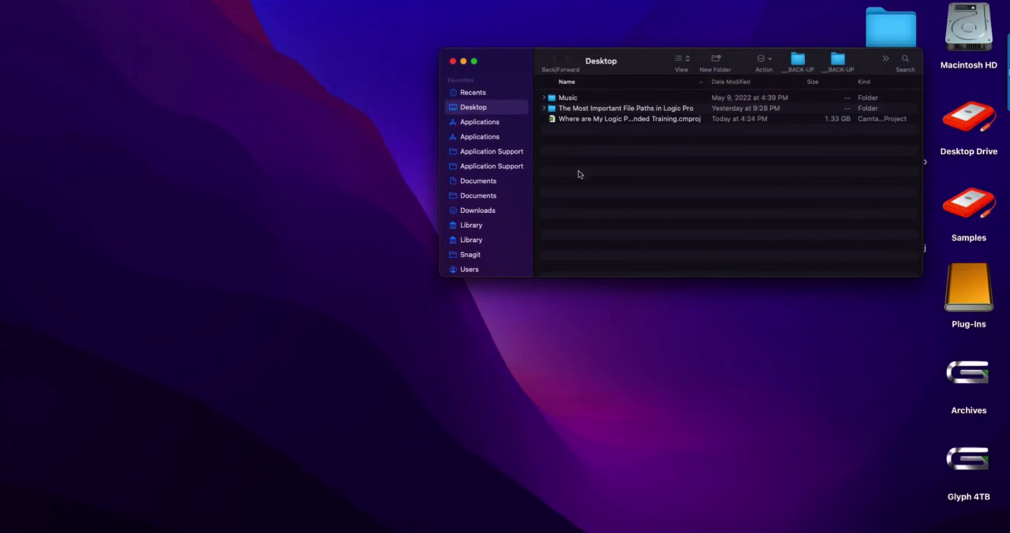
pyautogui.scroll(-10, 500, 221)
pyautogui.click(481, 223)
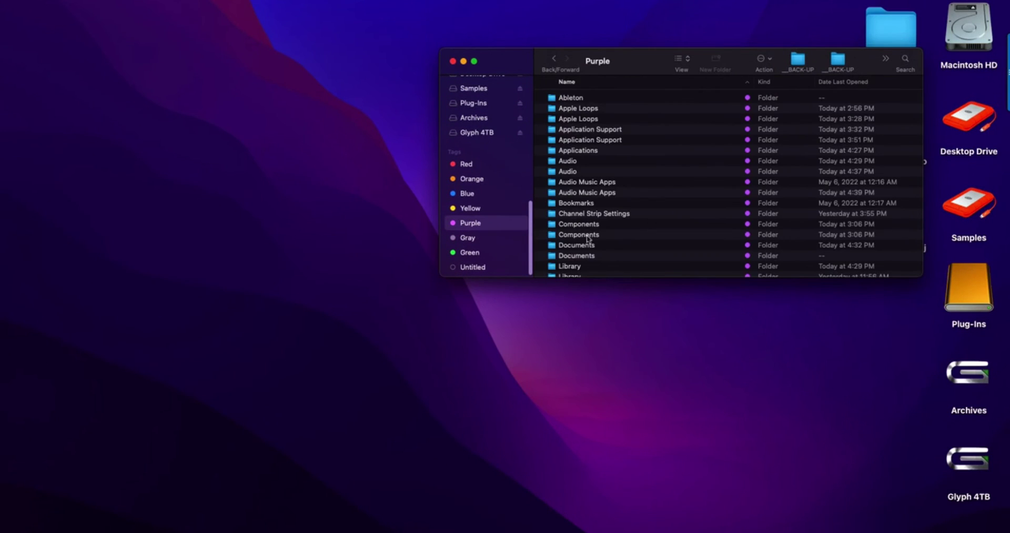
pyautogui.scroll(-8, 586, 237)
pyautogui.moveTo(591, 277); pyautogui.dragTo(592, 421)
# - Show info for the Shared folder, then locate Shared inside the Users folder
pyautogui.click(600, 403)
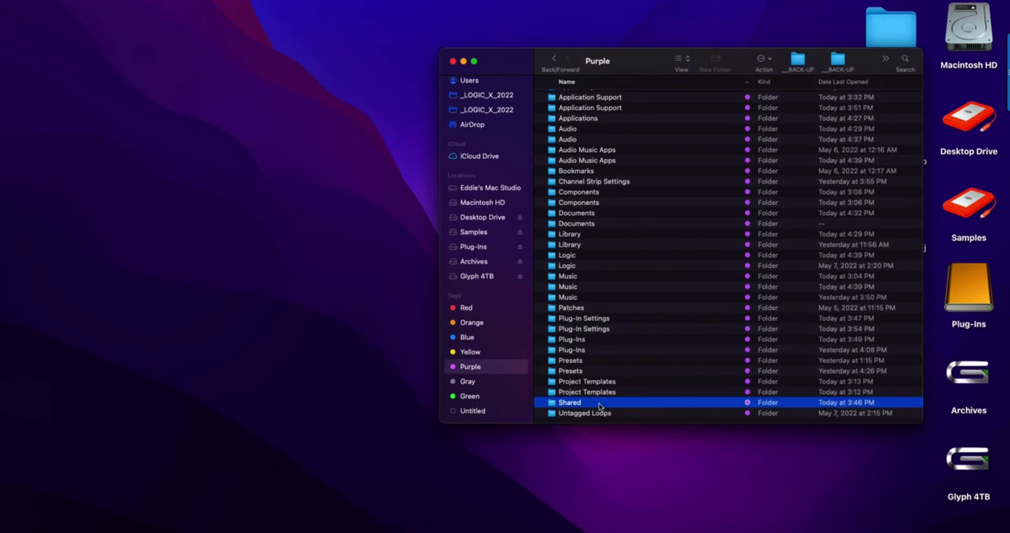
pyautogui.press('super+i')
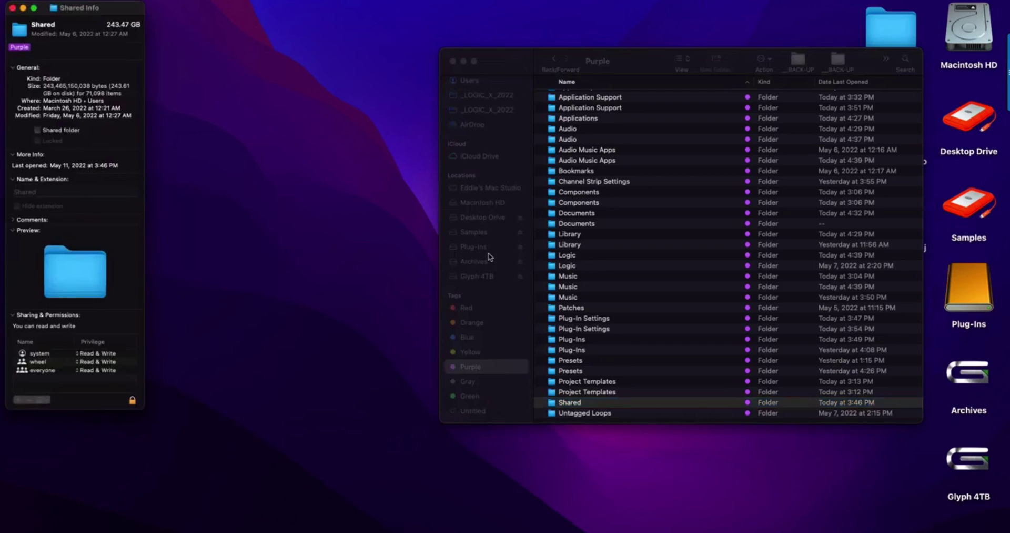
pyautogui.scroll(3, 491, 263)
pyautogui.scroll(2, 489, 202)
pyautogui.click(478, 151)
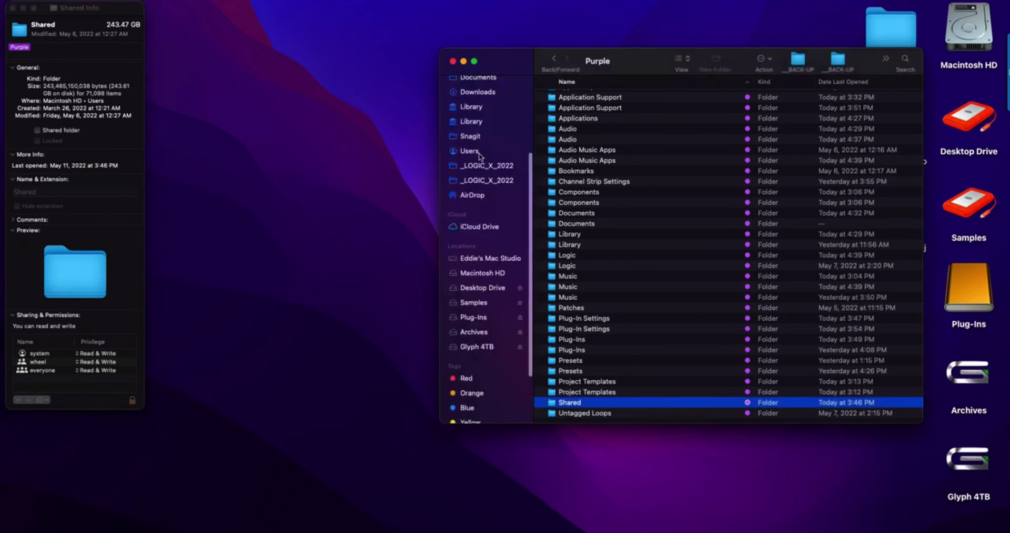
pyautogui.click(583, 205)
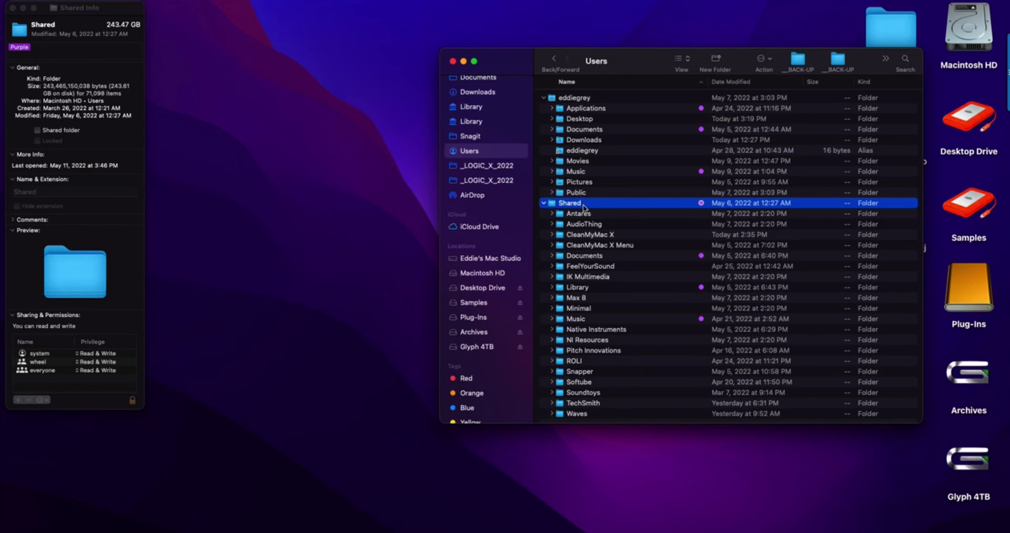
# - Check both Documents locations, then return to the Purple-tagged folder list
pyautogui.scroll(3, 486, 131)
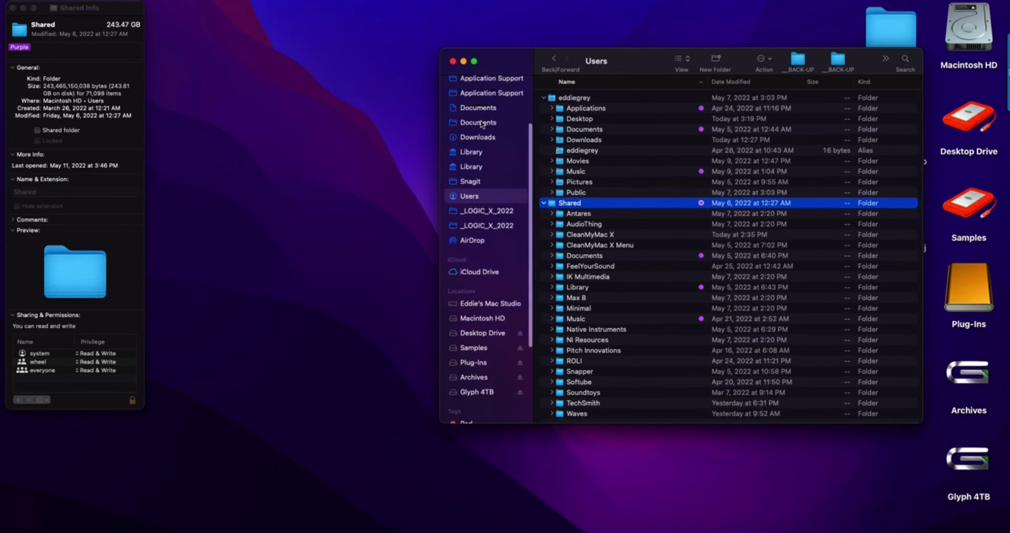
pyautogui.click(480, 122)
pyautogui.click(480, 109)
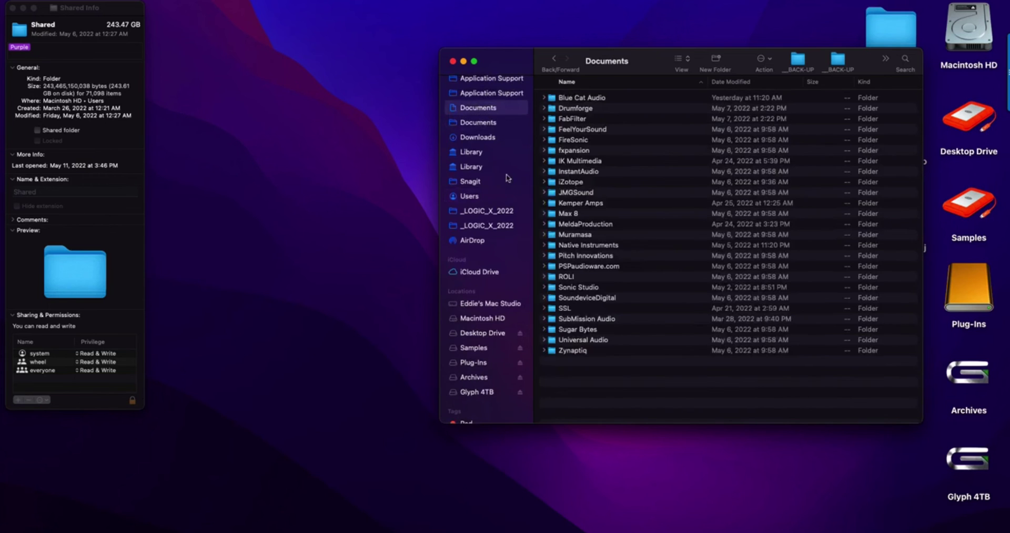
pyautogui.scroll(-5, 500, 269)
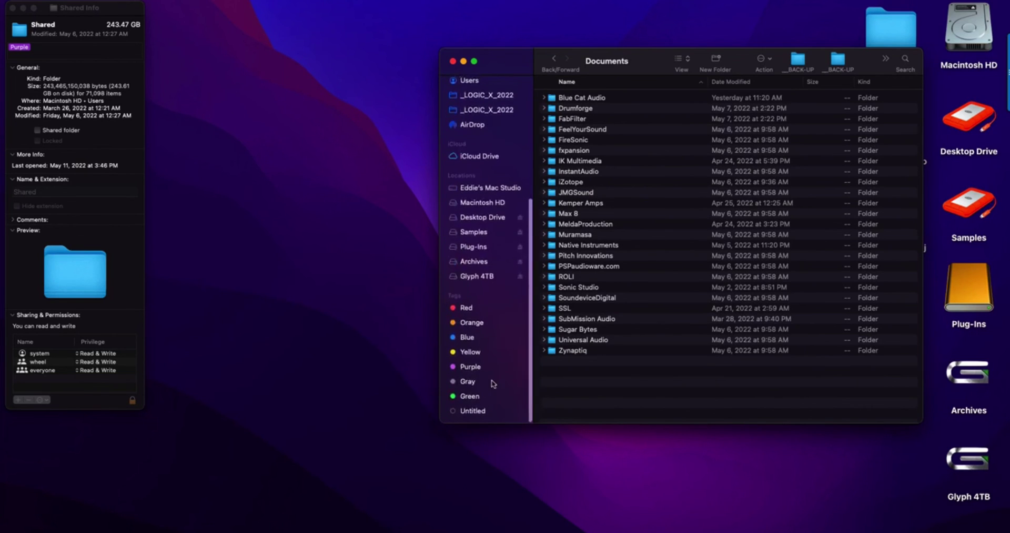
pyautogui.click(470, 367)
pyautogui.scroll(-3, 625, 328)
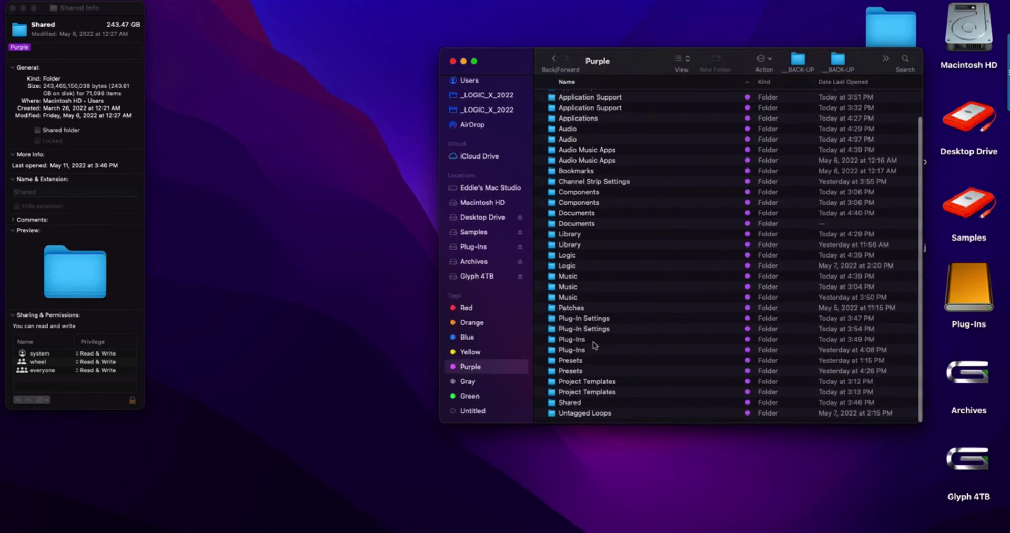
# - Close the Shared info panel and the Finder window with Cmd+W
pyautogui.click(133, 141)
pyautogui.press('super+w')
pyautogui.click(575, 213)
pyautogui.press('super+w')
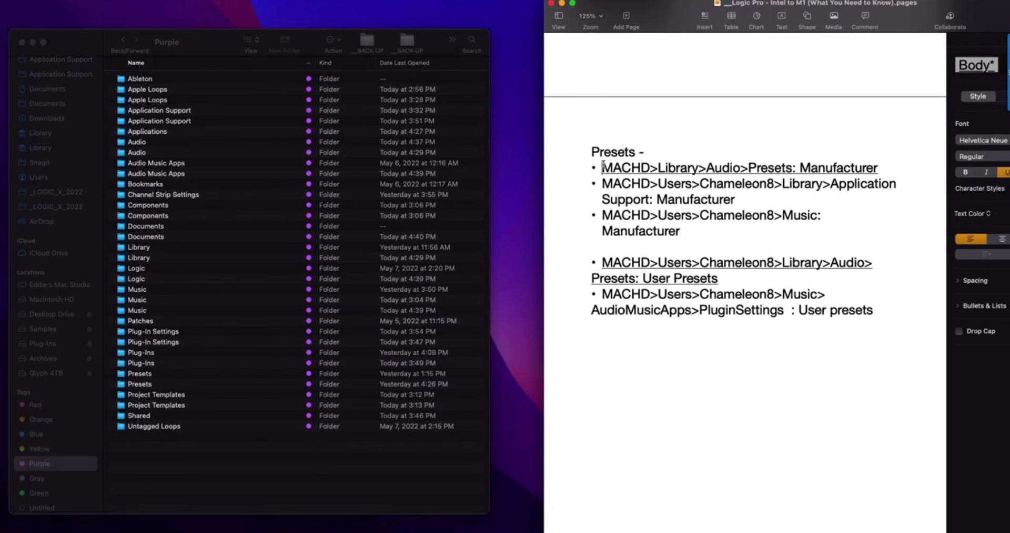
# - Review the three Manufacturer preset paths and two User Presets paths in the Pages notes without editing them
pyautogui.moveTo(602, 168); pyautogui.dragTo(723, 226)
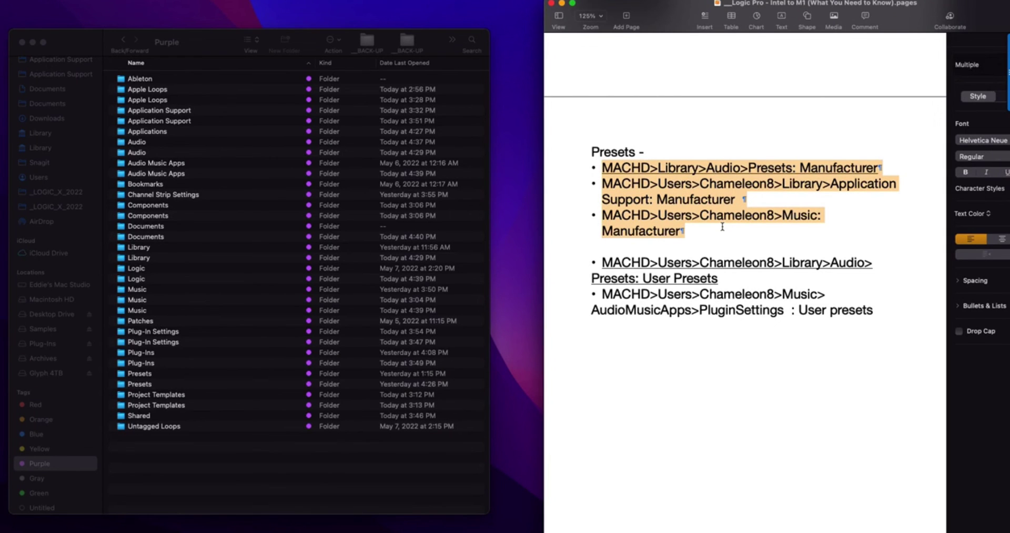
pyautogui.click(638, 287)
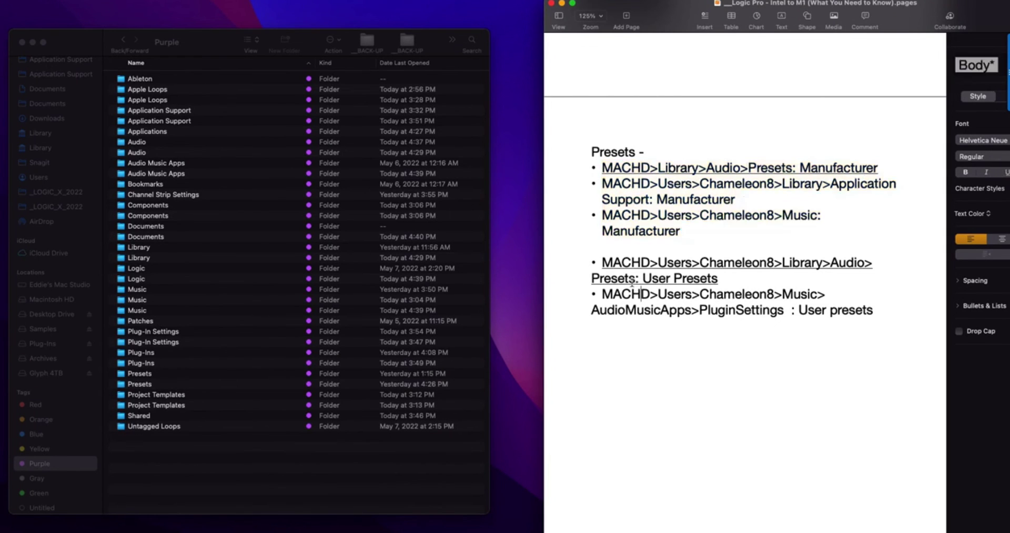
pyautogui.moveTo(597, 261); pyautogui.dragTo(853, 343)
pyautogui.click(851, 351)
# - Browse Macintosh HD > Library > Audio > Presets and look inside the SSL presets folder
pyautogui.click(60, 299)
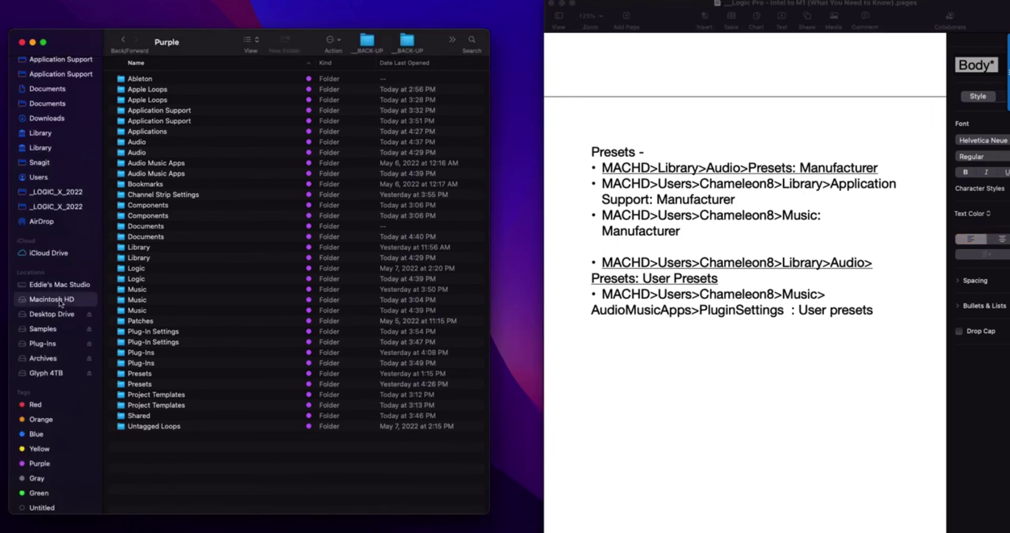
pyautogui.click(55, 179)
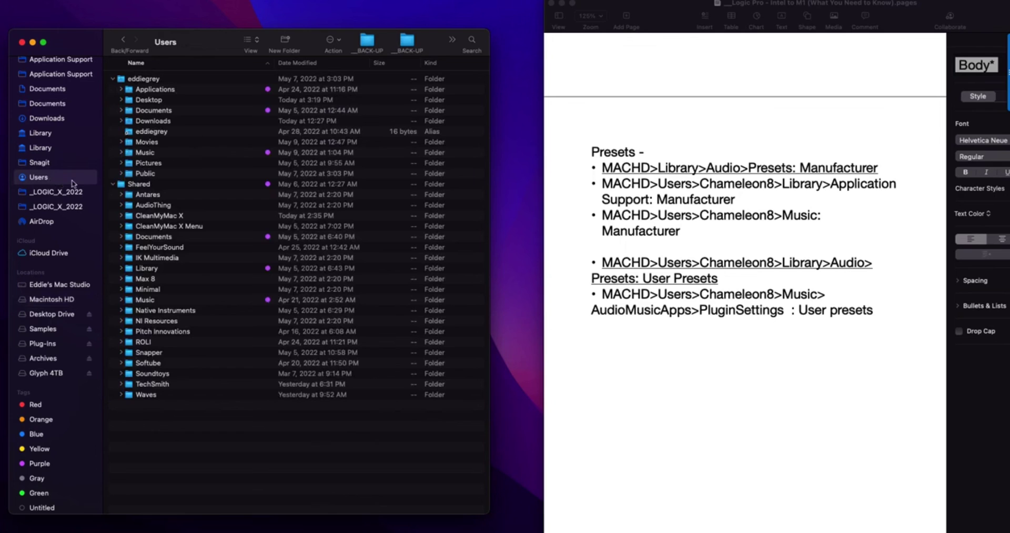
pyautogui.click(61, 287)
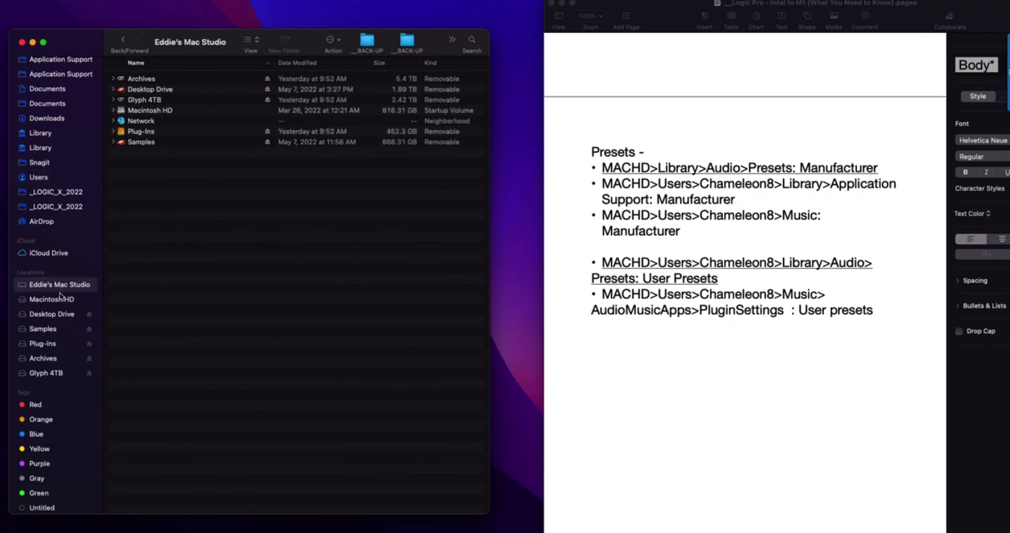
pyautogui.click(61, 300)
pyautogui.doubleClick(200, 89)
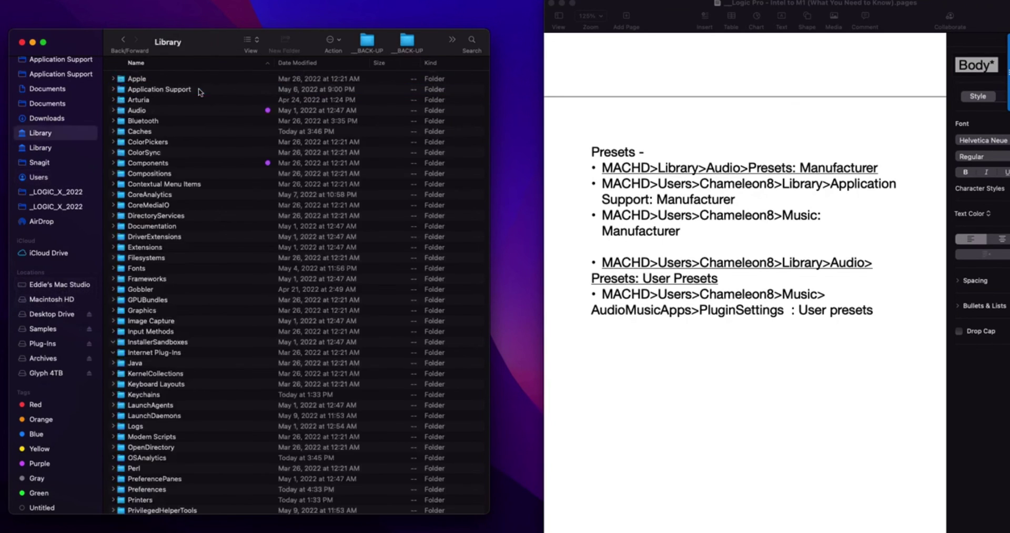
pyautogui.doubleClick(165, 112)
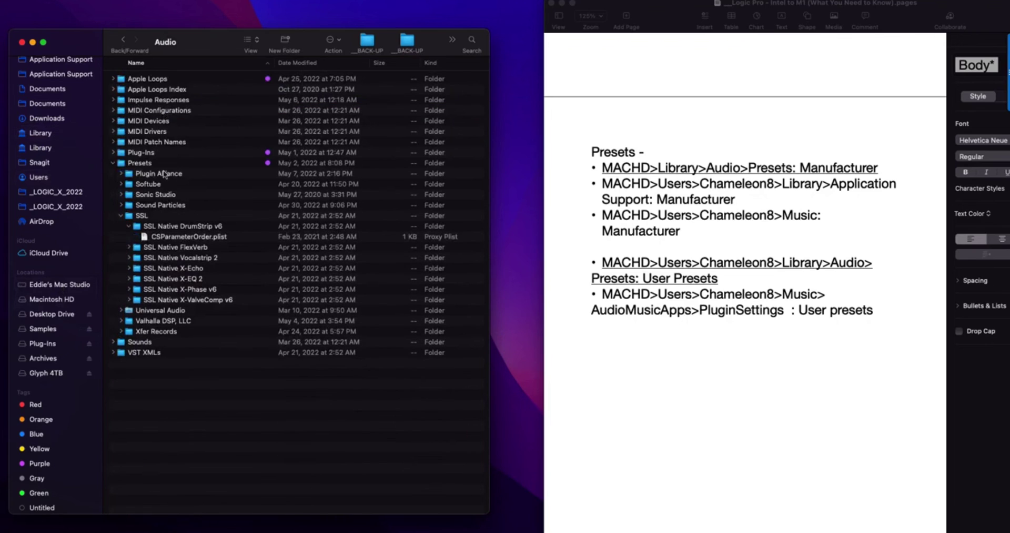
pyautogui.click(163, 166)
pyautogui.click(165, 218)
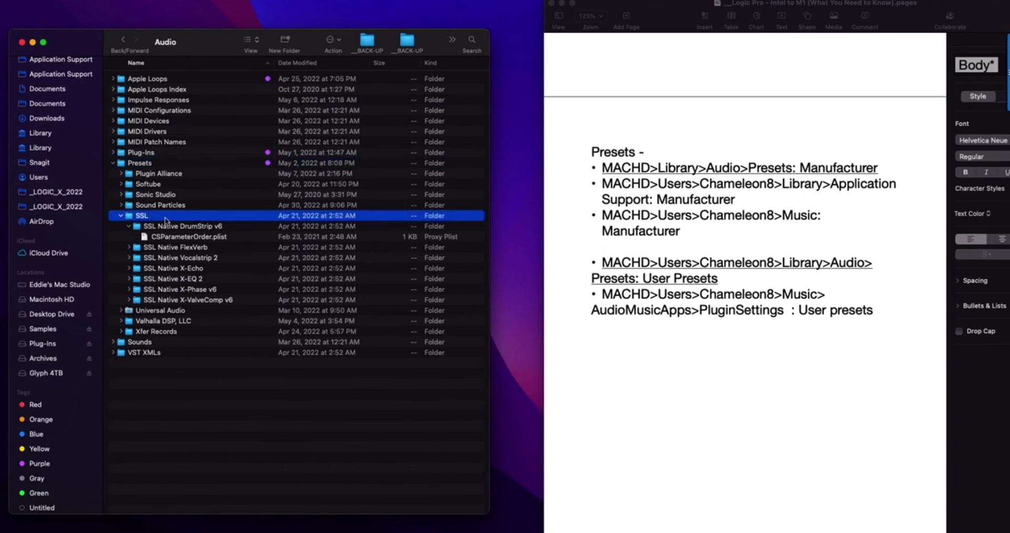
pyautogui.press('Left')
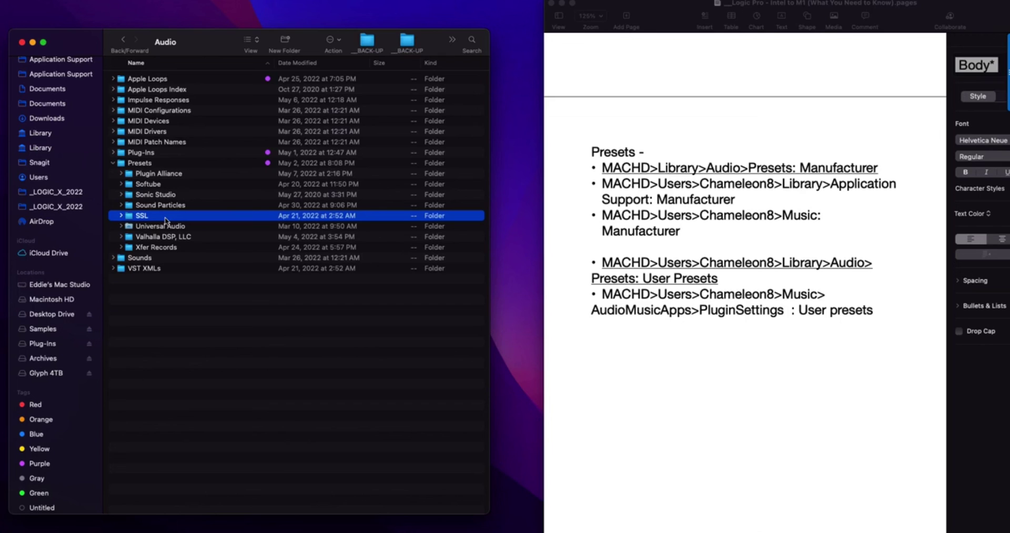
# - Go to the user's Library > Application Support and expand the Acon Digital folder
pyautogui.click(82, 180)
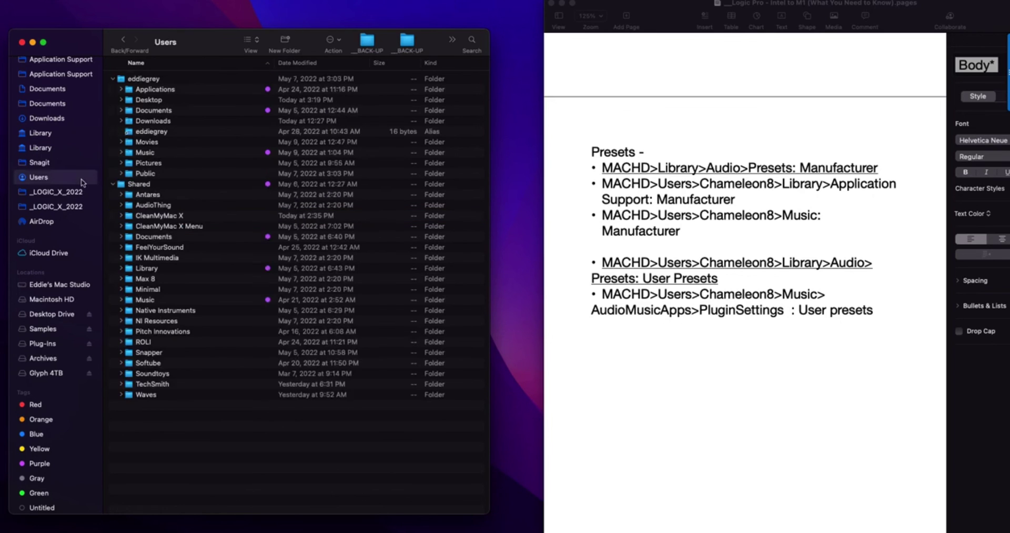
pyautogui.click(75, 149)
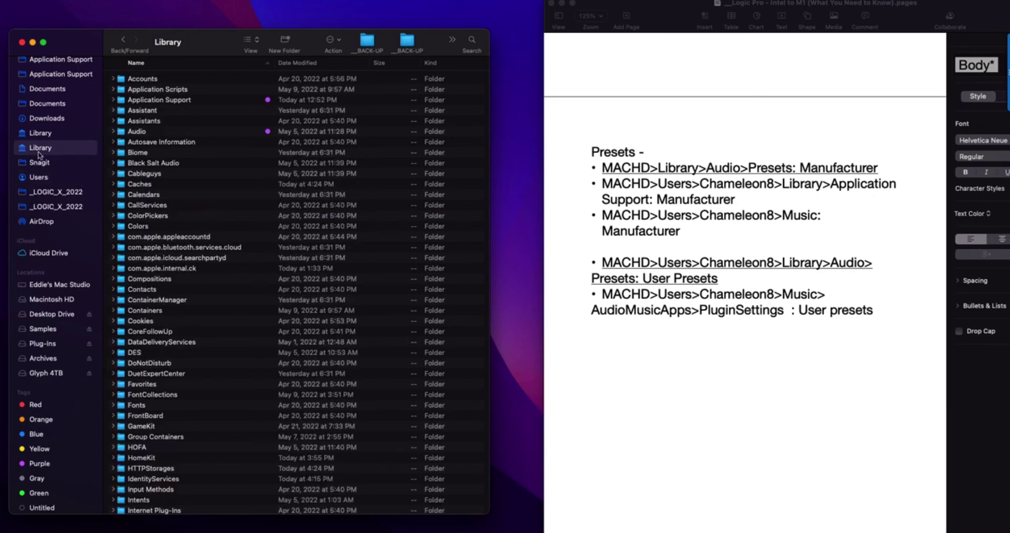
pyautogui.doubleClick(169, 101)
pyautogui.click(169, 355)
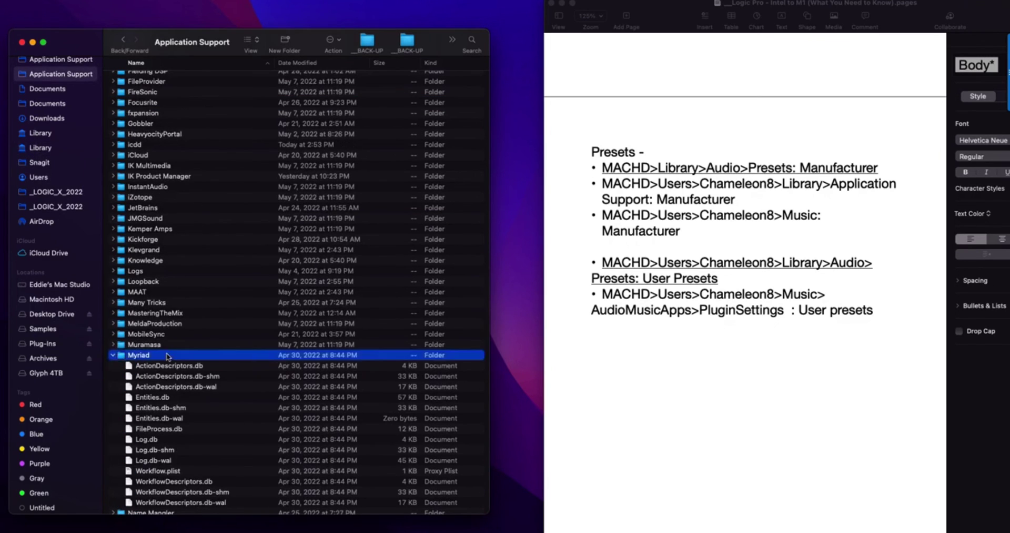
pyautogui.press('Left')
pyautogui.scroll(15, 174, 266)
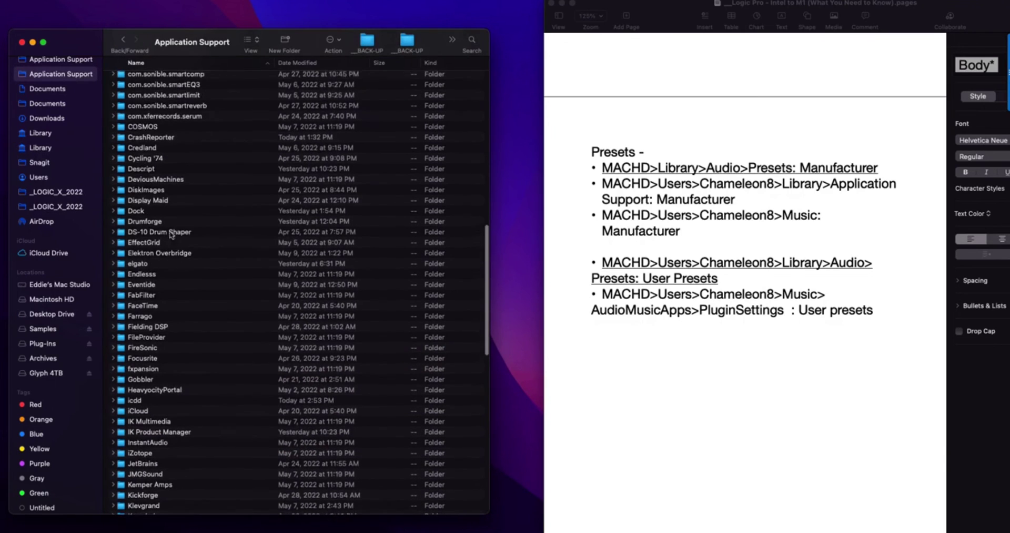
pyautogui.click(177, 207)
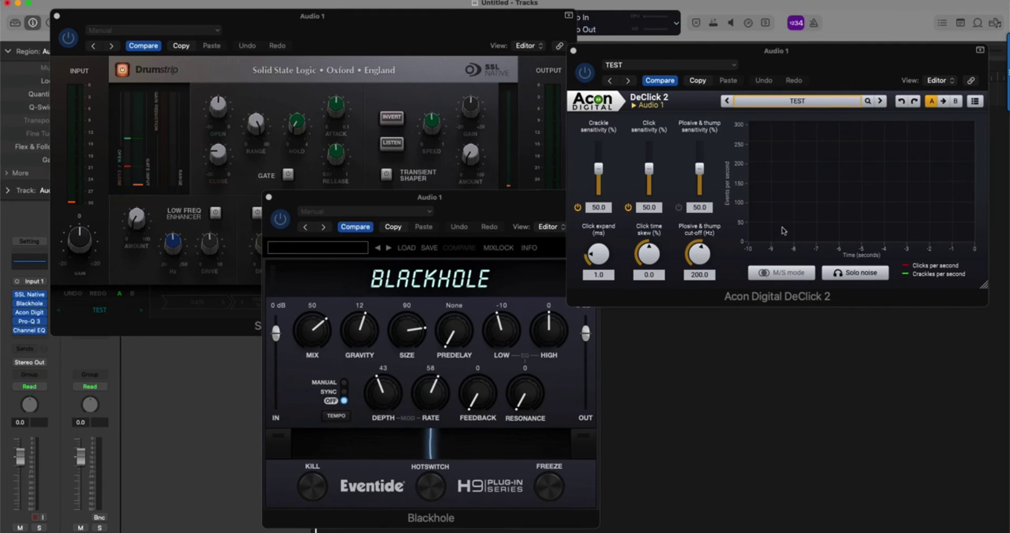
# - Choose 'Save user preset file...' from the DeClick 2 preset menu
pyautogui.click(792, 101)
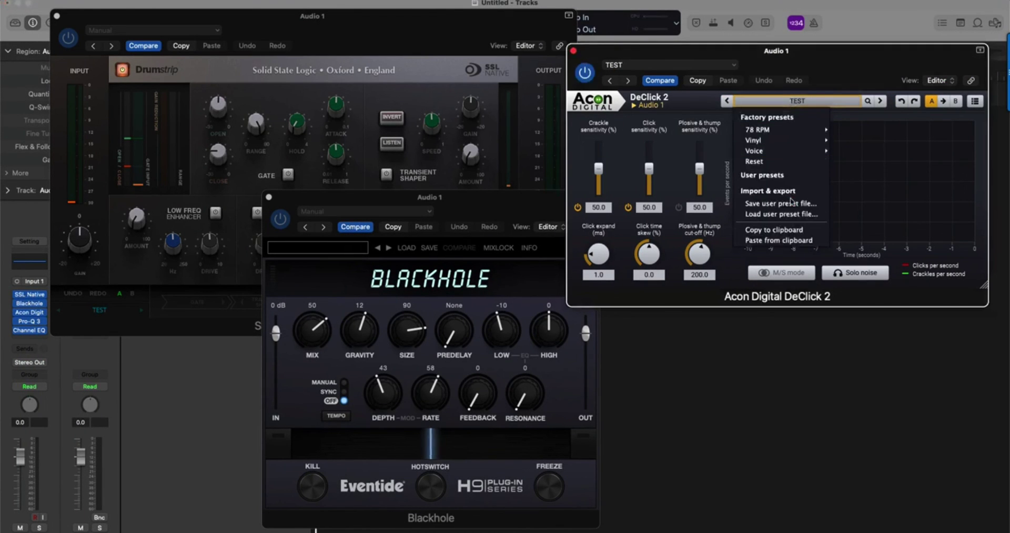
pyautogui.click(792, 204)
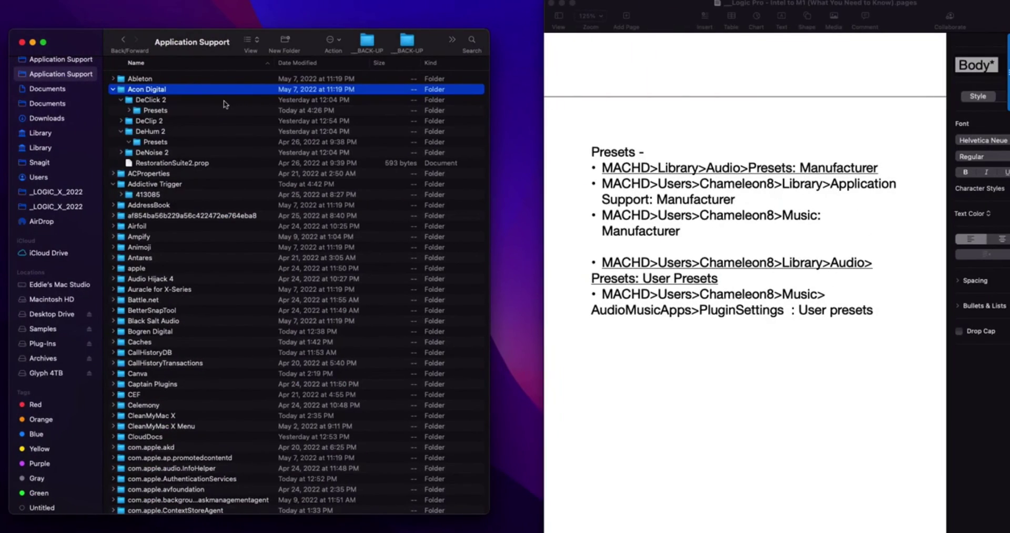
# - Check the Application Support path, then switch to the Purple tag list and select the first Components folder
pyautogui.keyDown('super'); pyautogui.click(204, 44); pyautogui.keyUp('super')
pyautogui.click(289, 111)
pyautogui.click(48, 466)
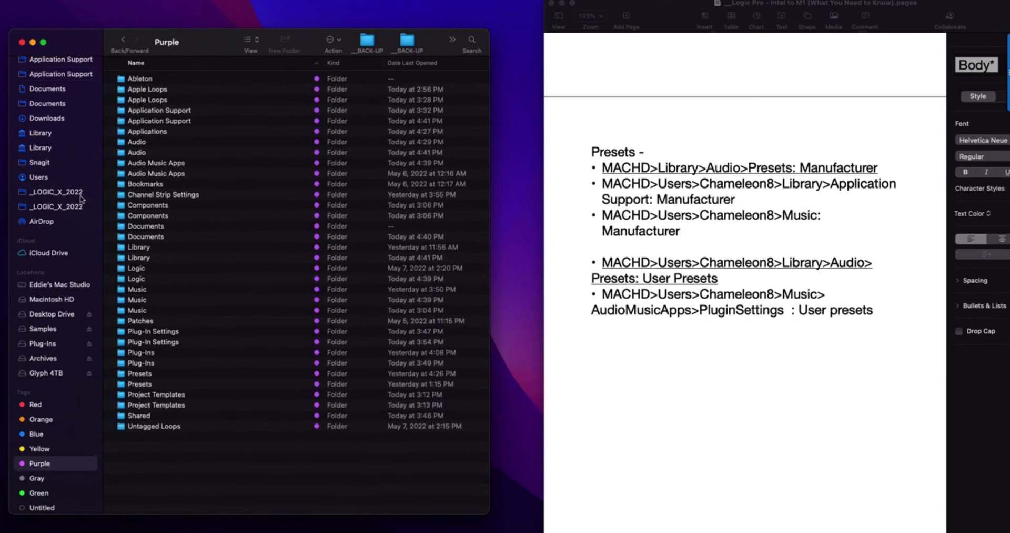
pyautogui.scroll(5, 48, 210)
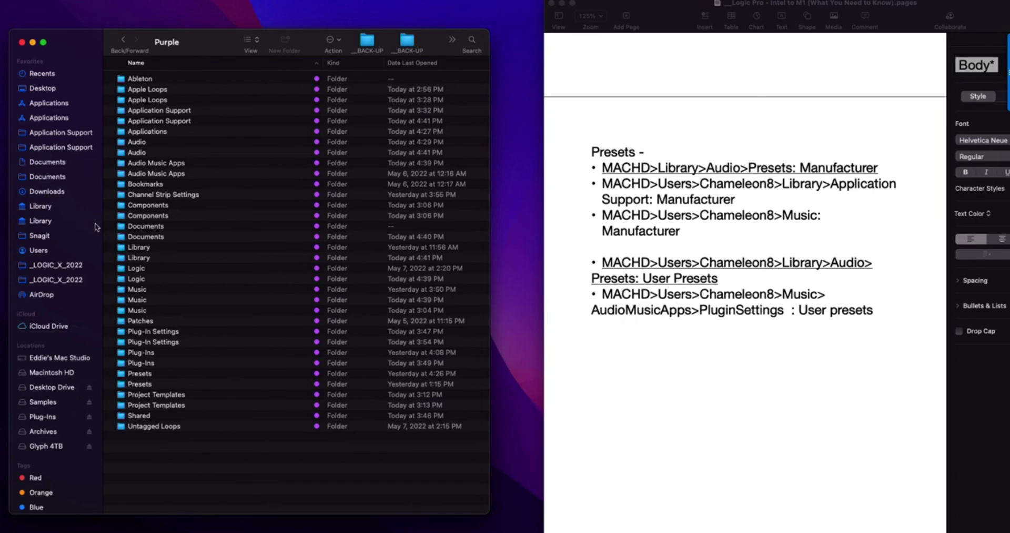
pyautogui.click(128, 208)
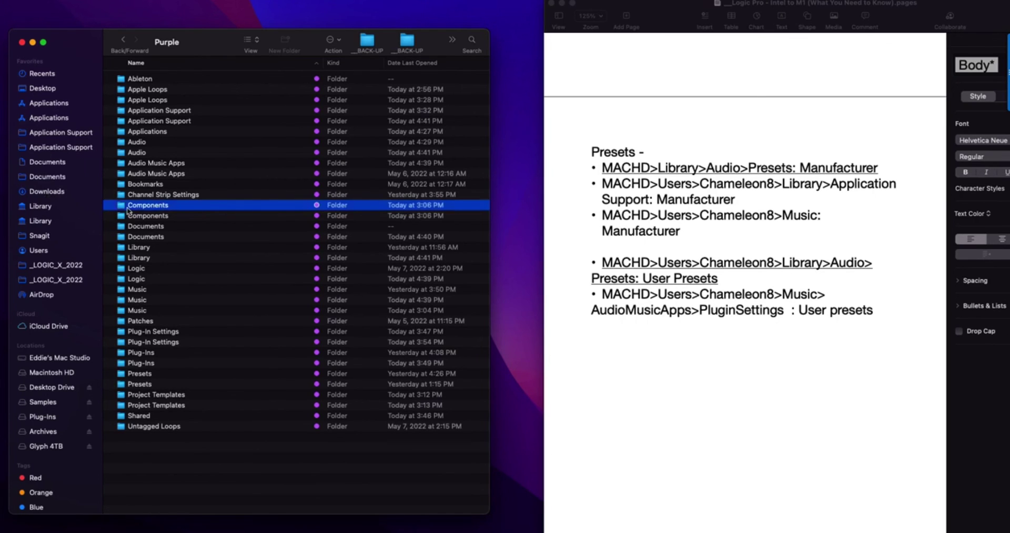